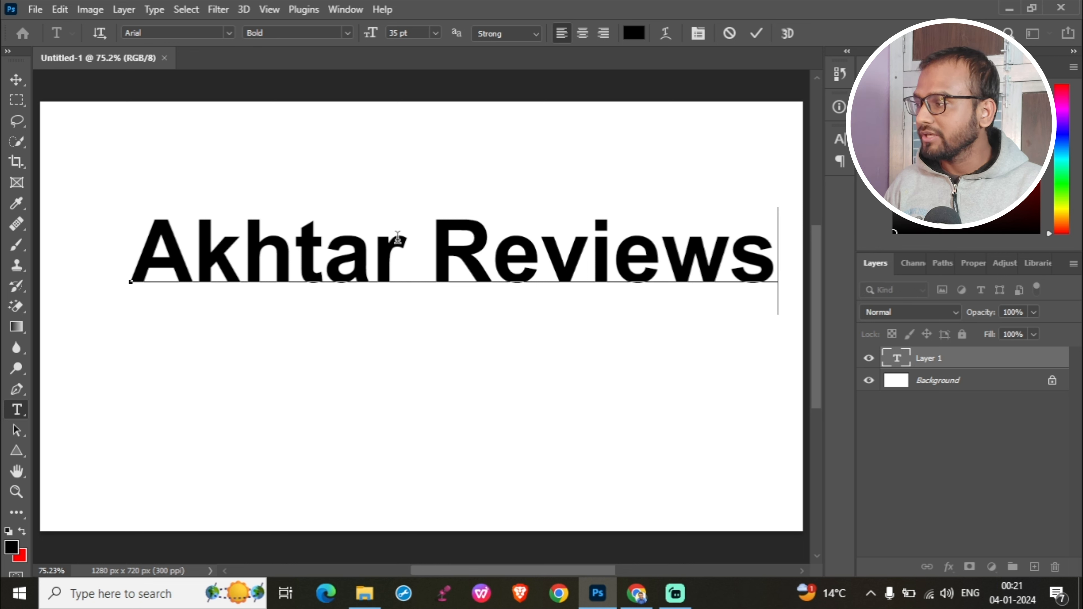
# Insert the trial text "dfsd" between the two words of the headline and delete it again.
pyautogui.click(418, 252)
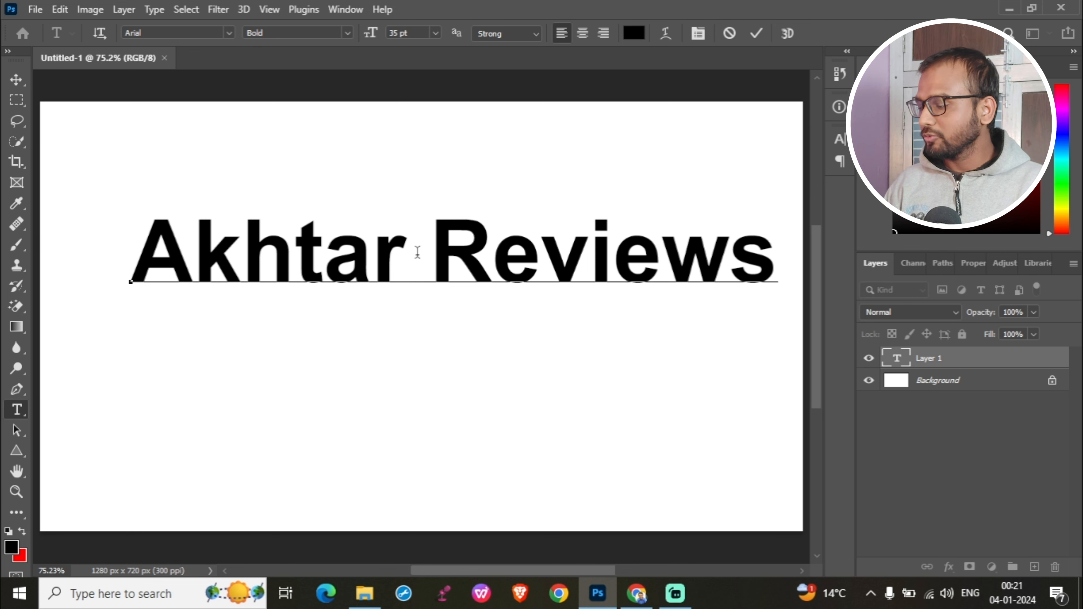
pyautogui.write('dfsd')
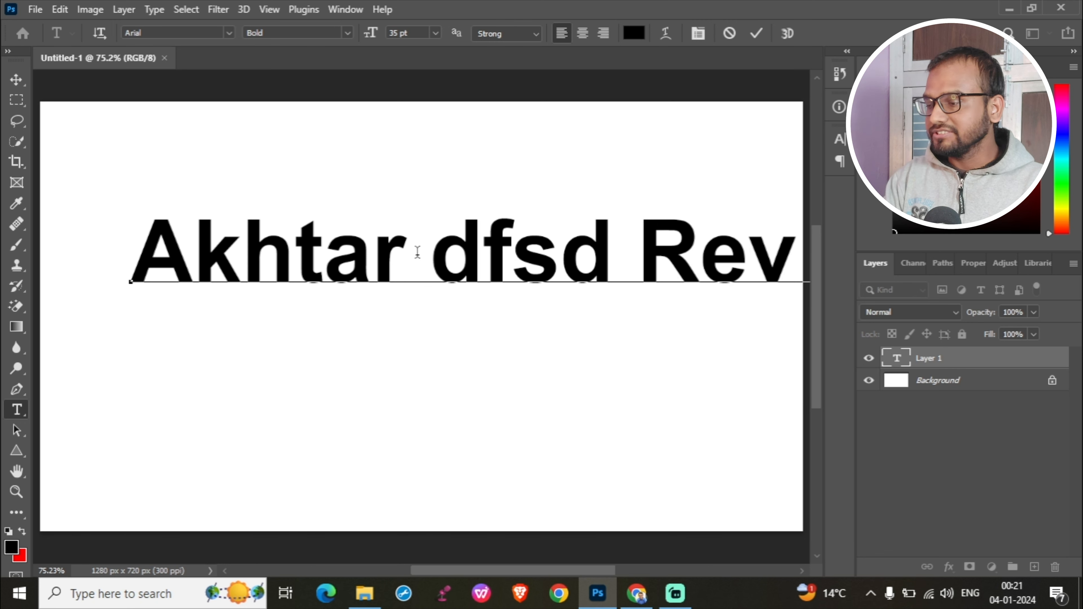
pyautogui.press('BackSpace')
pyautogui.press('BackSpace')
pyautogui.press('BackSpace')
pyautogui.press('BackSpace')
pyautogui.press('BackSpace')
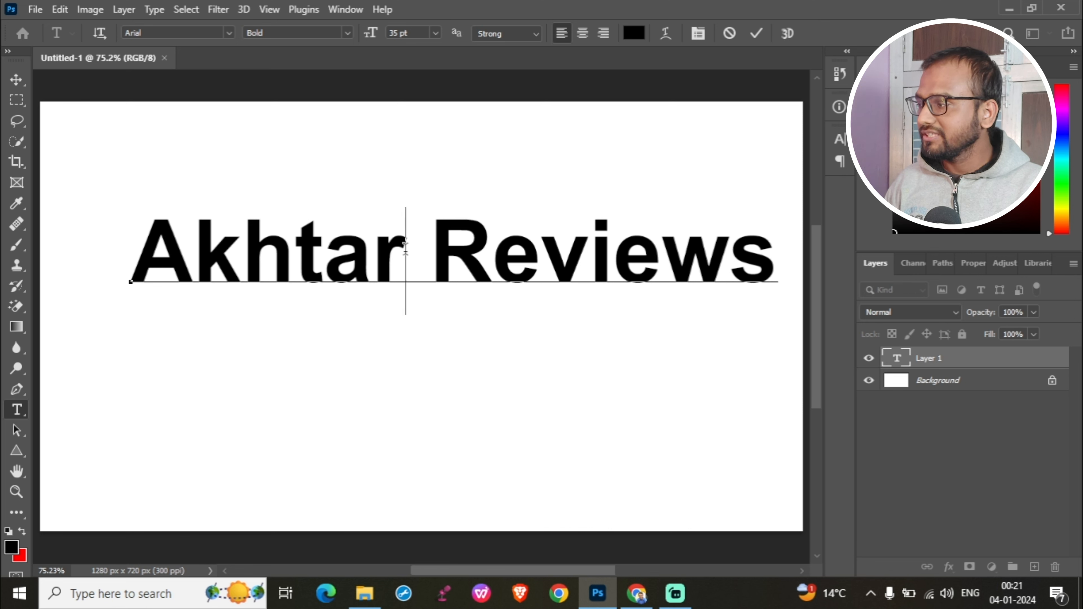
# Reposition the headline text higher and slightly further left on the canvas.
pyautogui.moveTo(405, 247); pyautogui.dragTo(148, 260)
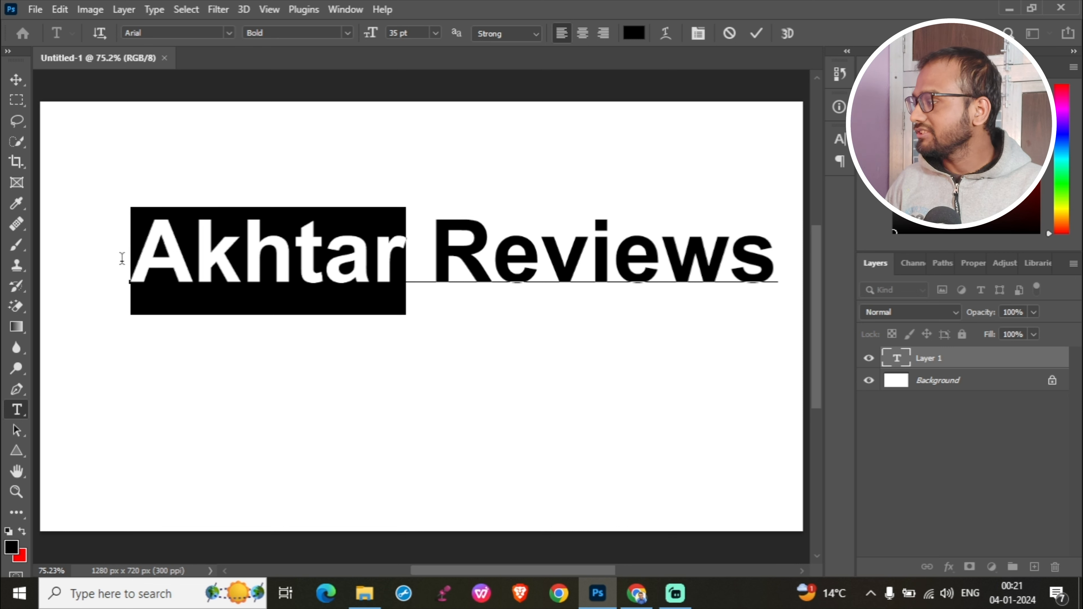
pyautogui.click(194, 243)
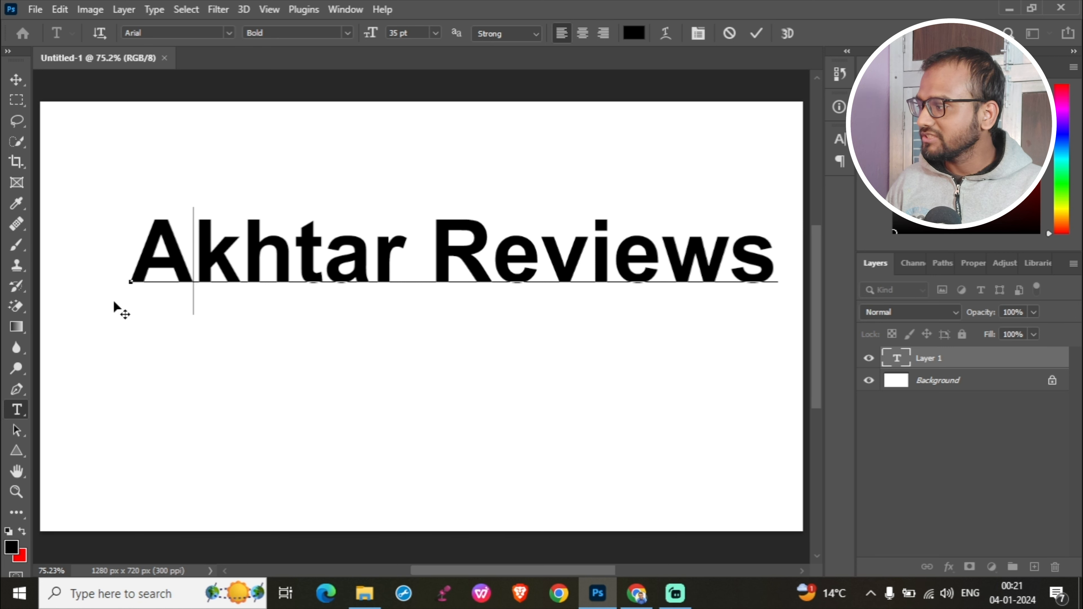
pyautogui.moveTo(113, 308); pyautogui.dragTo(80, 234)
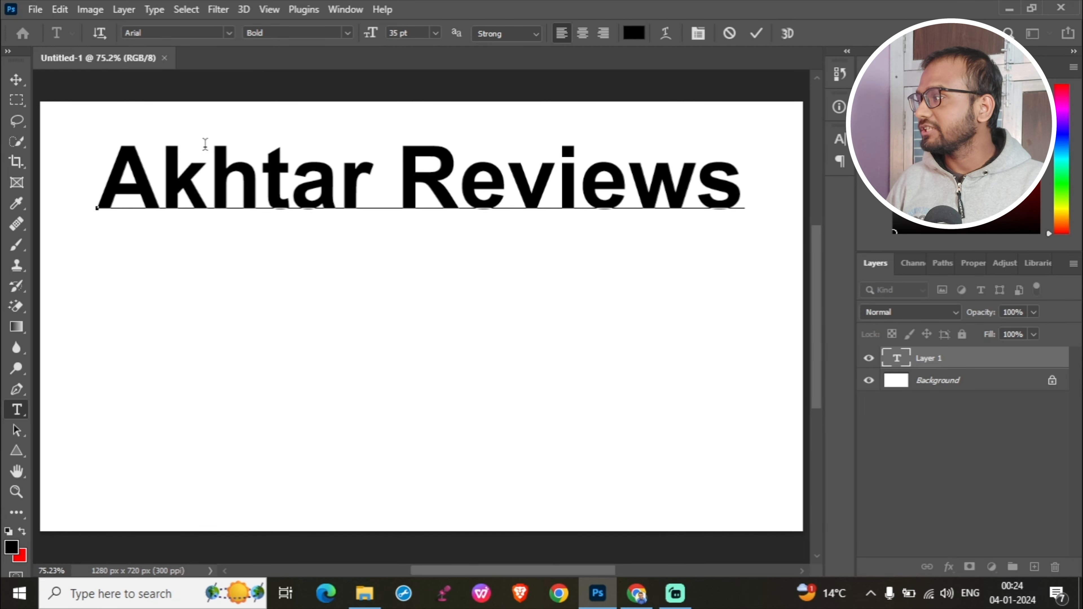
# Browse the available fonts for the headline text without restyling any words.
pyautogui.click(229, 33)
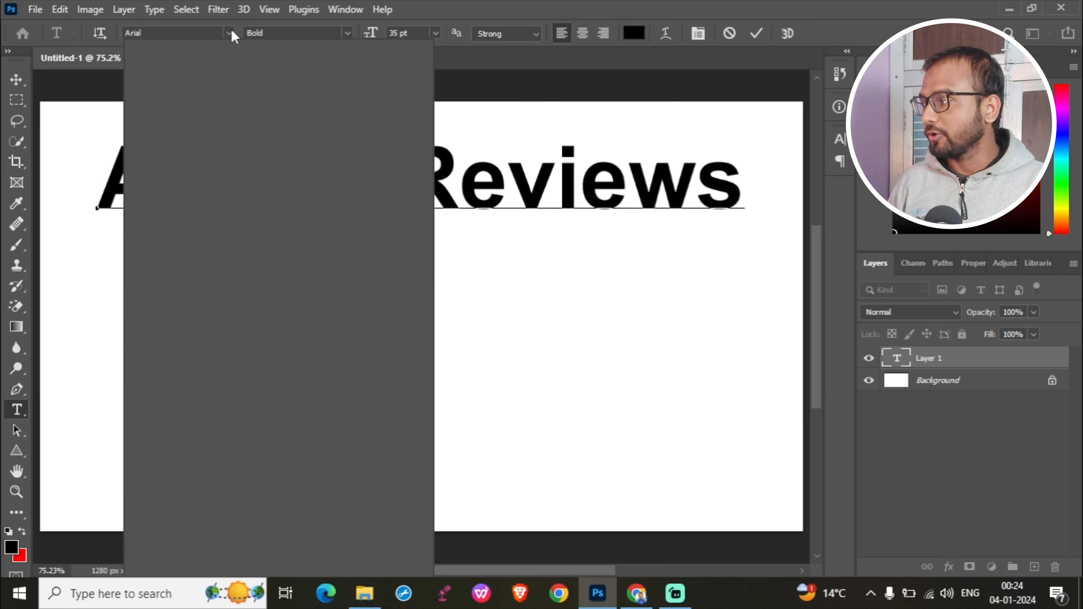
pyautogui.moveTo(438, 108); pyautogui.dragTo(441, 149)
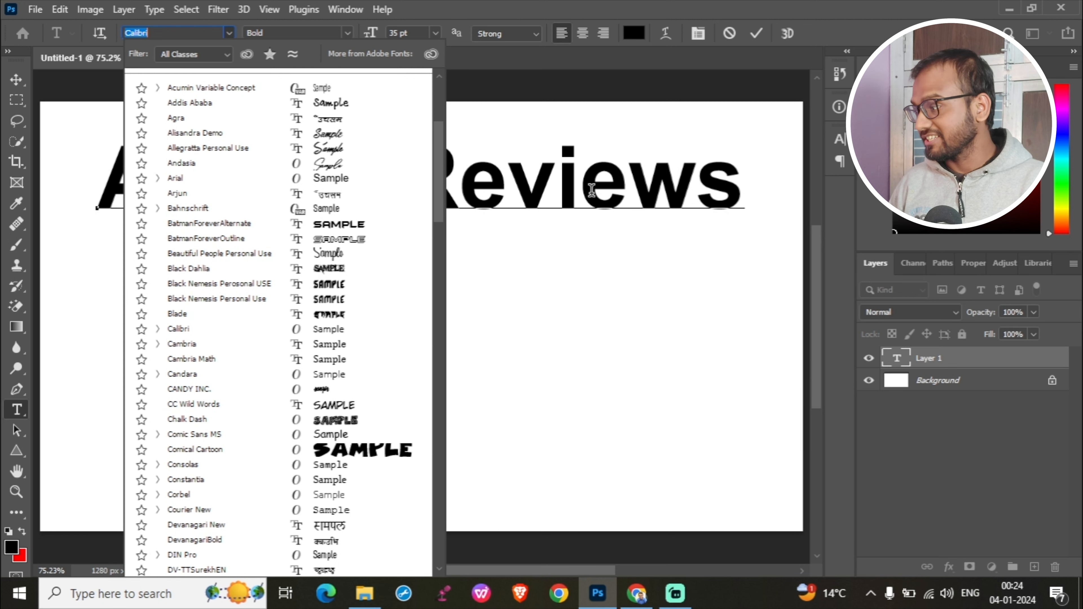
pyautogui.click(664, 198)
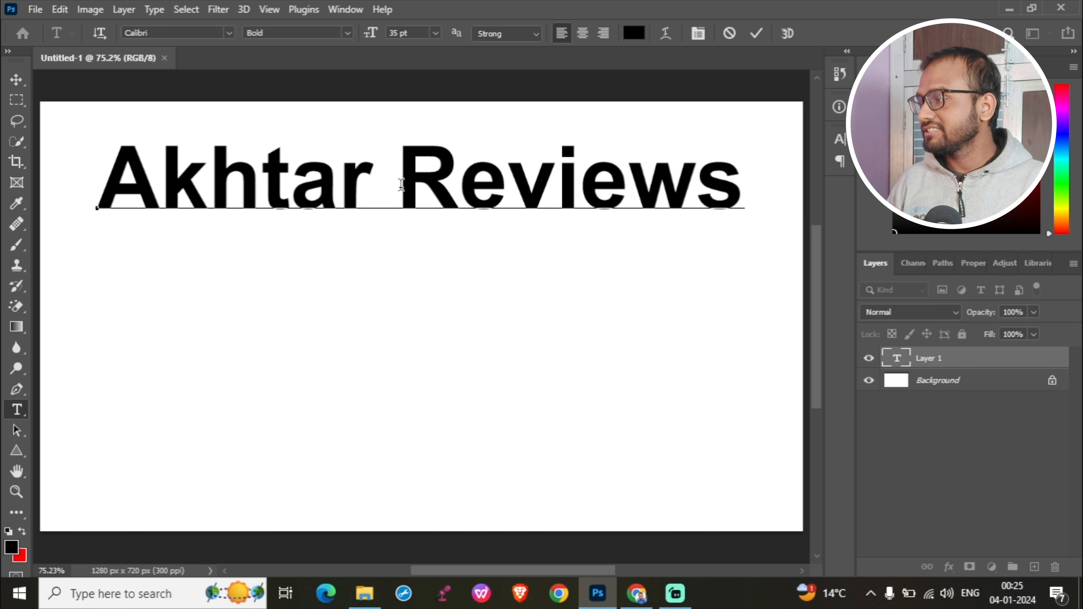
# Set the word "Reviews" in the CC Wild Words font and move the whole headline slightly lower.
pyautogui.moveTo(399, 184); pyautogui.dragTo(732, 181)
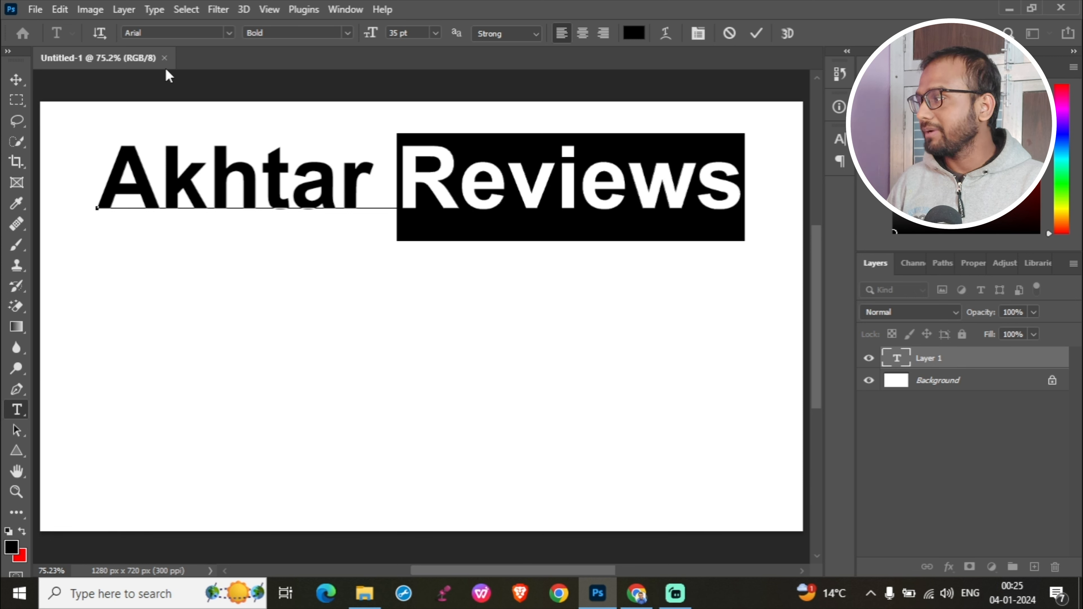
pyautogui.click(229, 32)
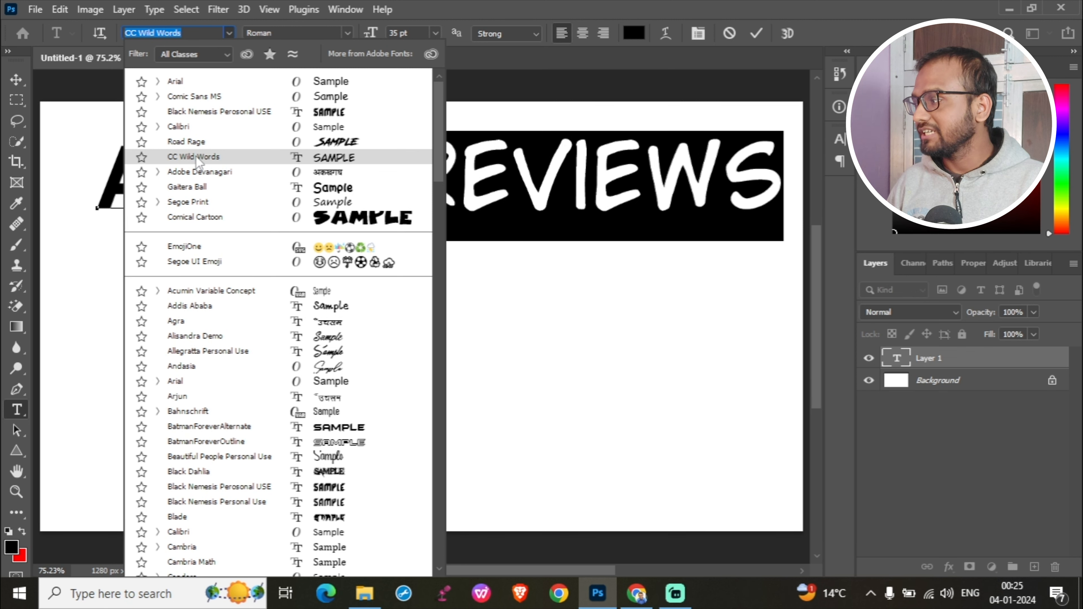
pyautogui.click(195, 156)
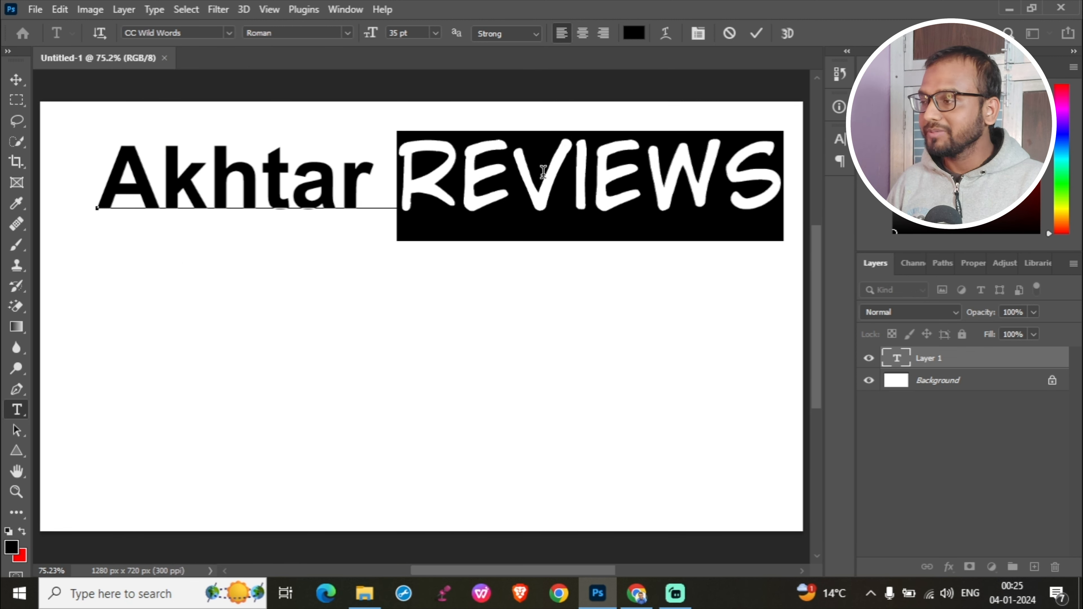
pyautogui.click(667, 179)
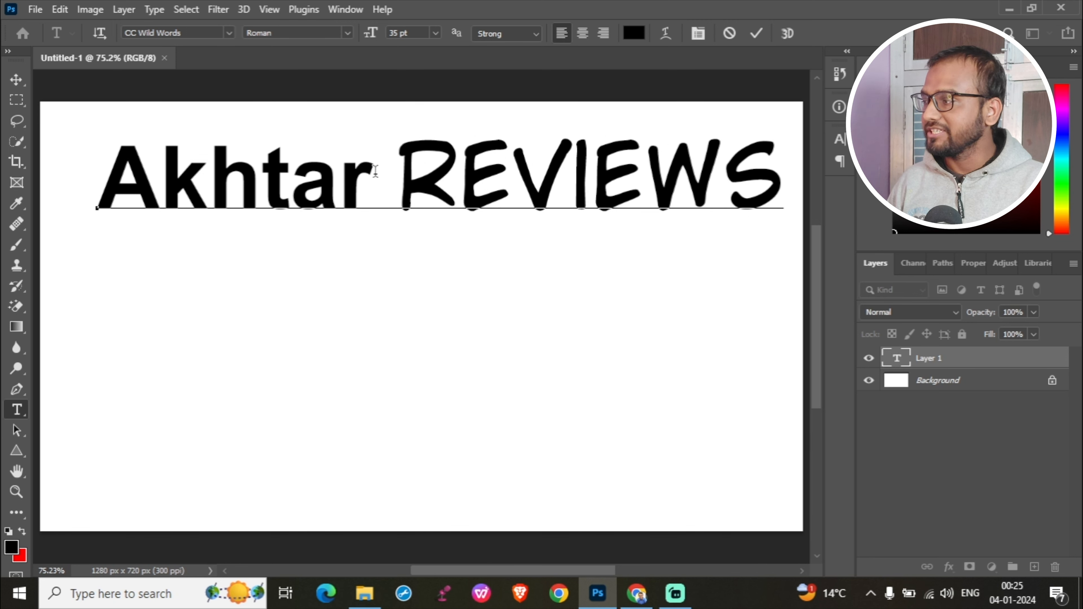
pyautogui.moveTo(589, 285); pyautogui.dragTo(579, 323)
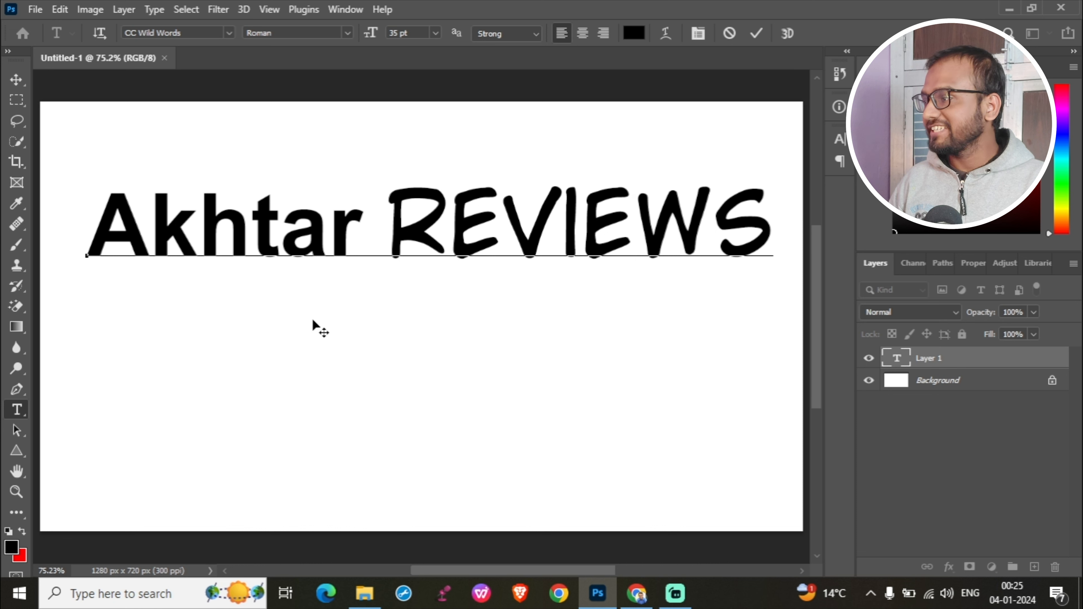
# Compare the font and style used by each of the two headline words.
pyautogui.click(560, 236)
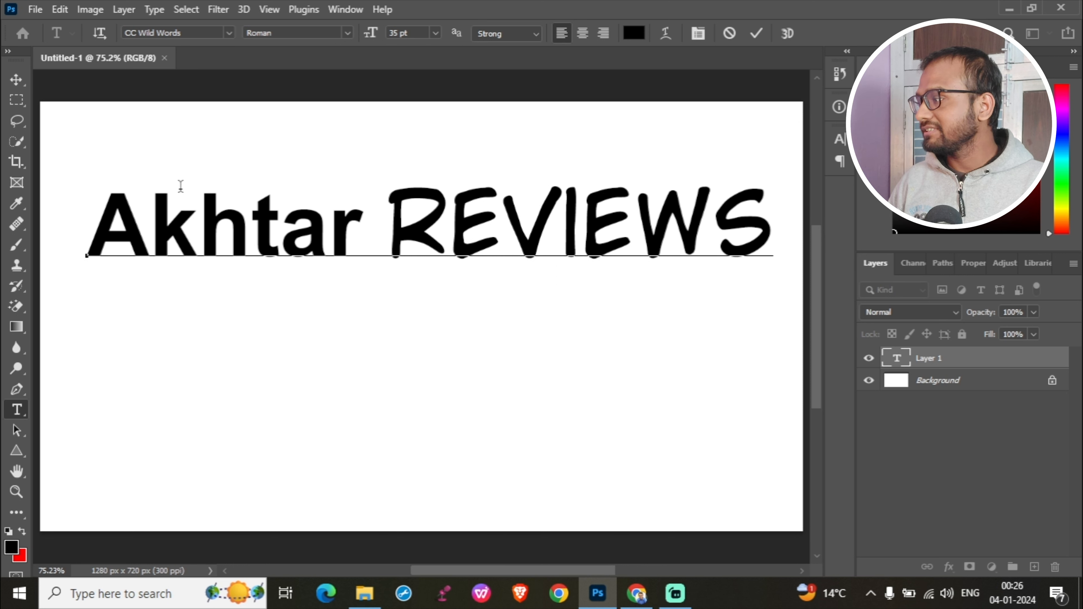
pyautogui.click(201, 232)
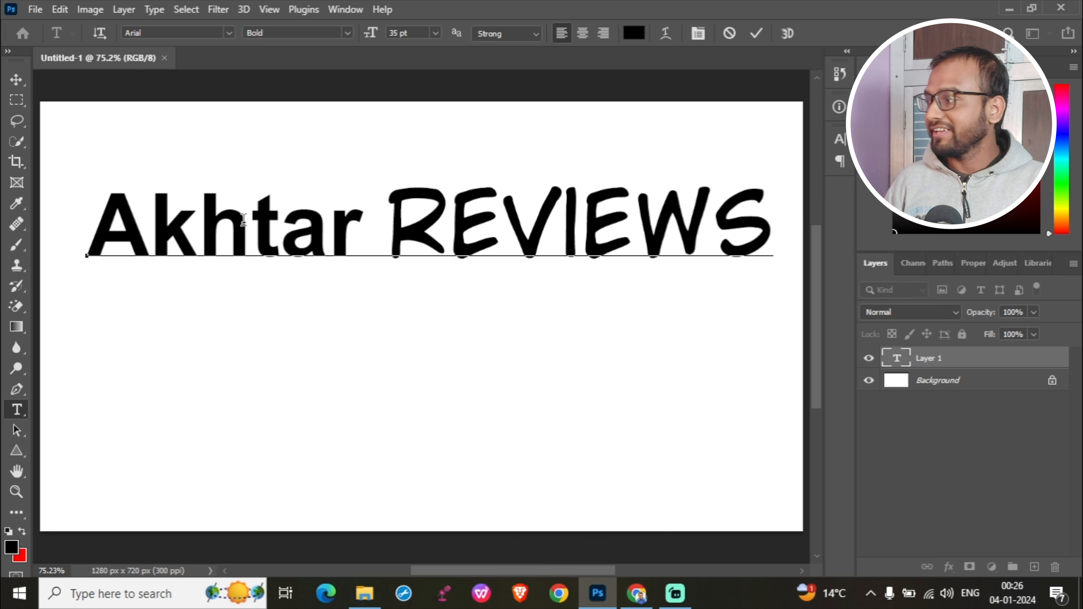
pyautogui.click(504, 213)
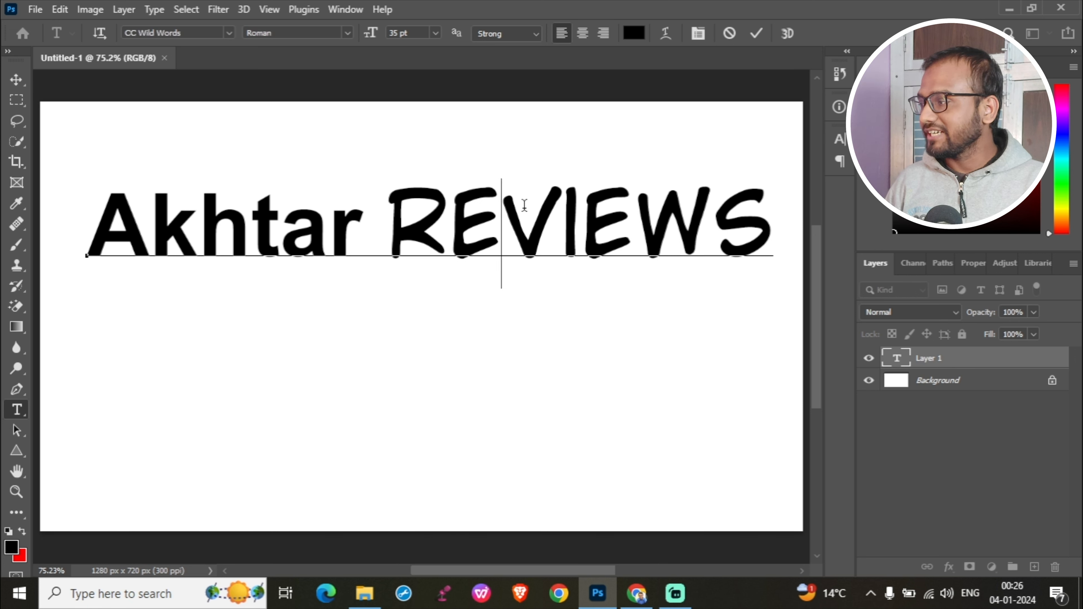
pyautogui.click(170, 247)
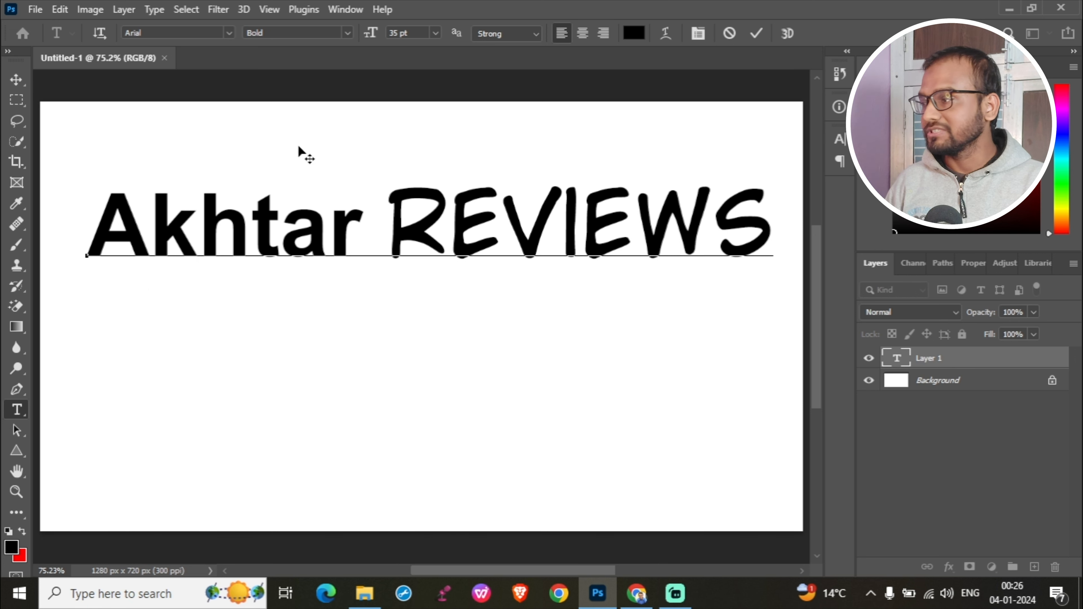
pyautogui.click(608, 245)
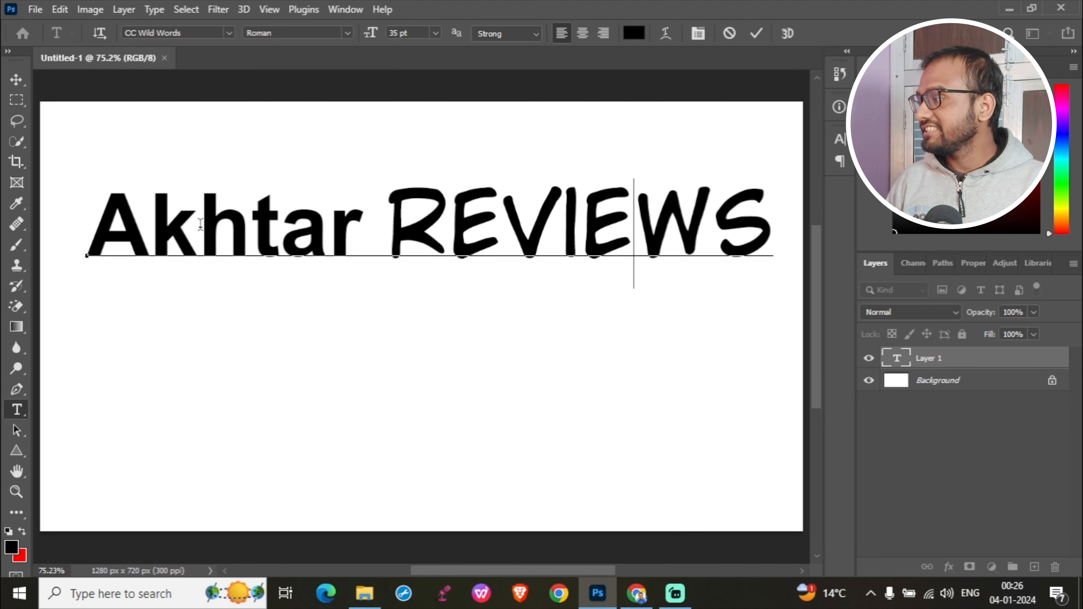
pyautogui.click(198, 222)
# Set the font style of the headline's first word to Regular.
pyautogui.moveTo(362, 225); pyautogui.dragTo(112, 226)
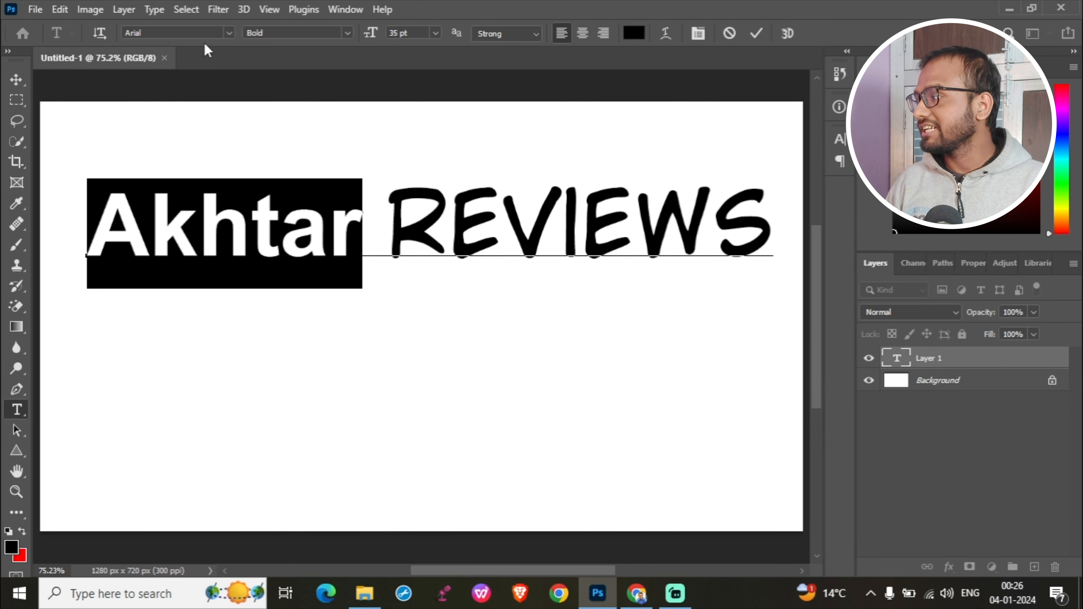
pyautogui.click(346, 34)
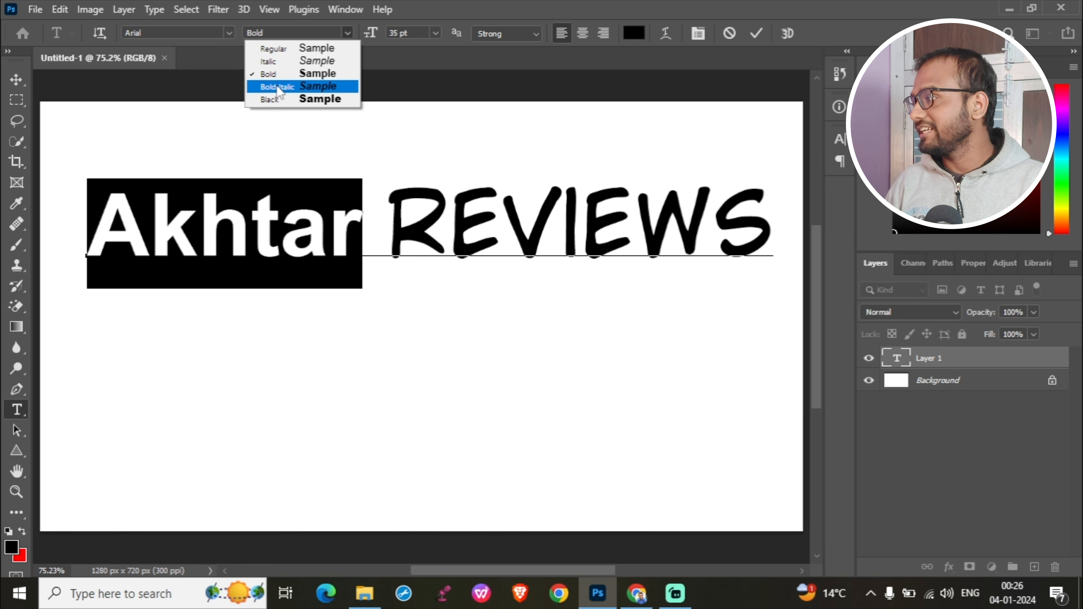
pyautogui.click(273, 49)
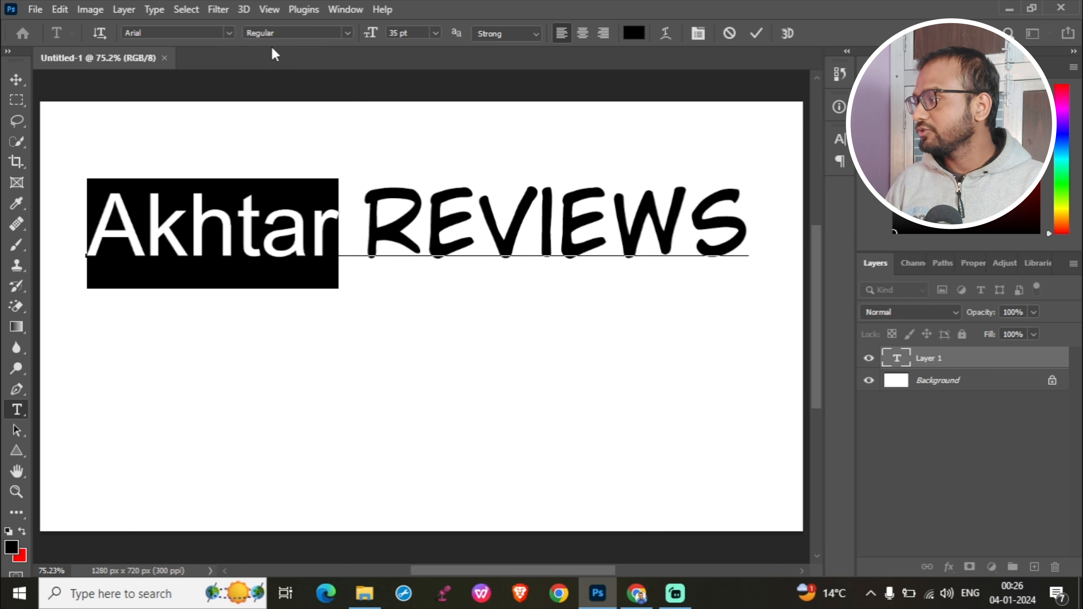
pyautogui.click(299, 214)
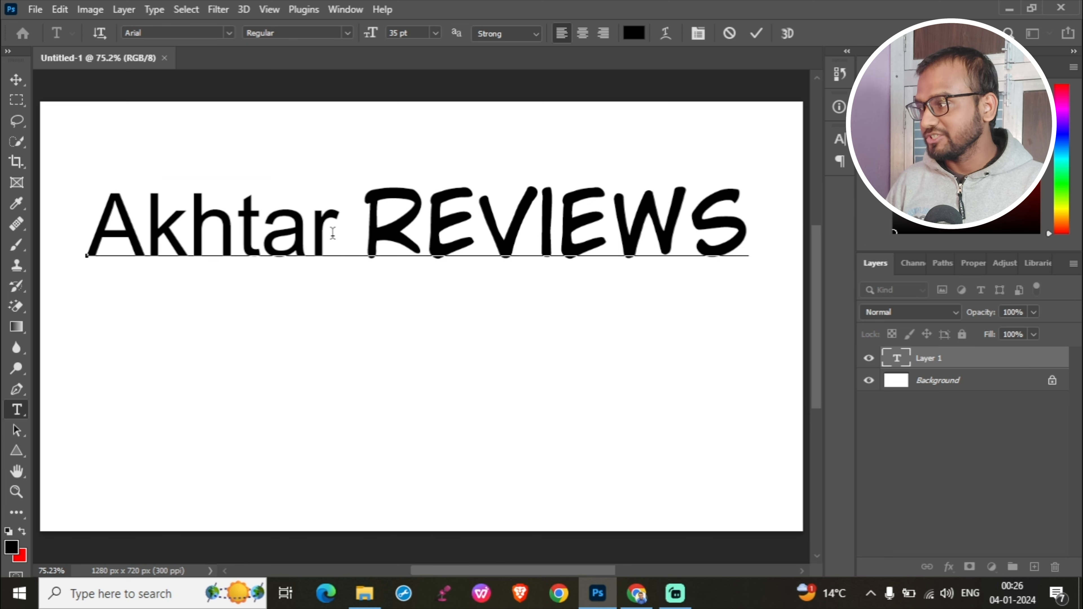
# Change the font style of the headline's first word to Bold.
pyautogui.moveTo(334, 233); pyautogui.dragTo(112, 239)
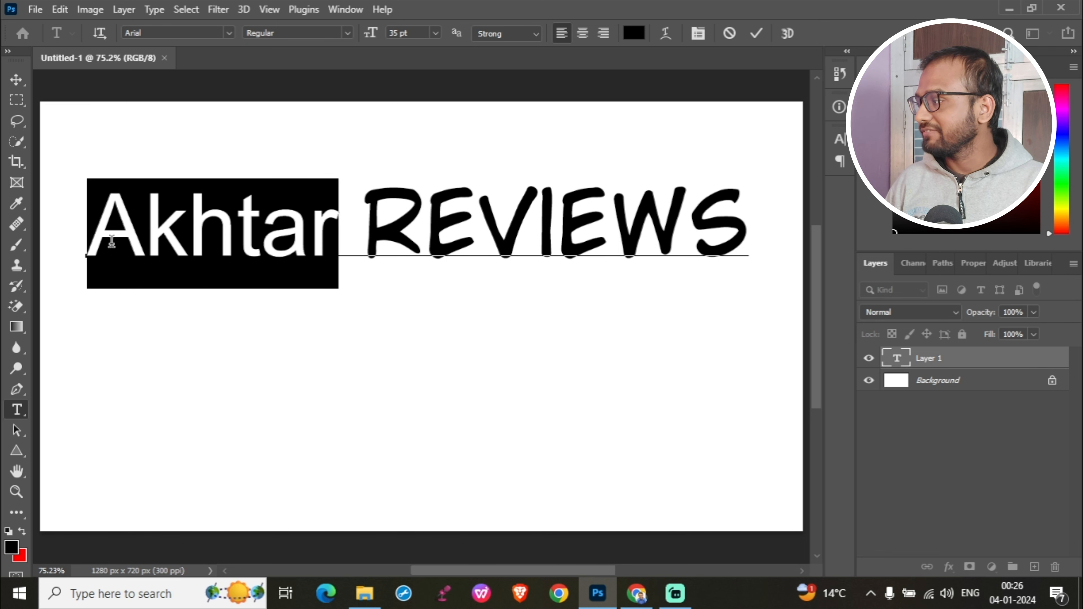
pyautogui.click(340, 36)
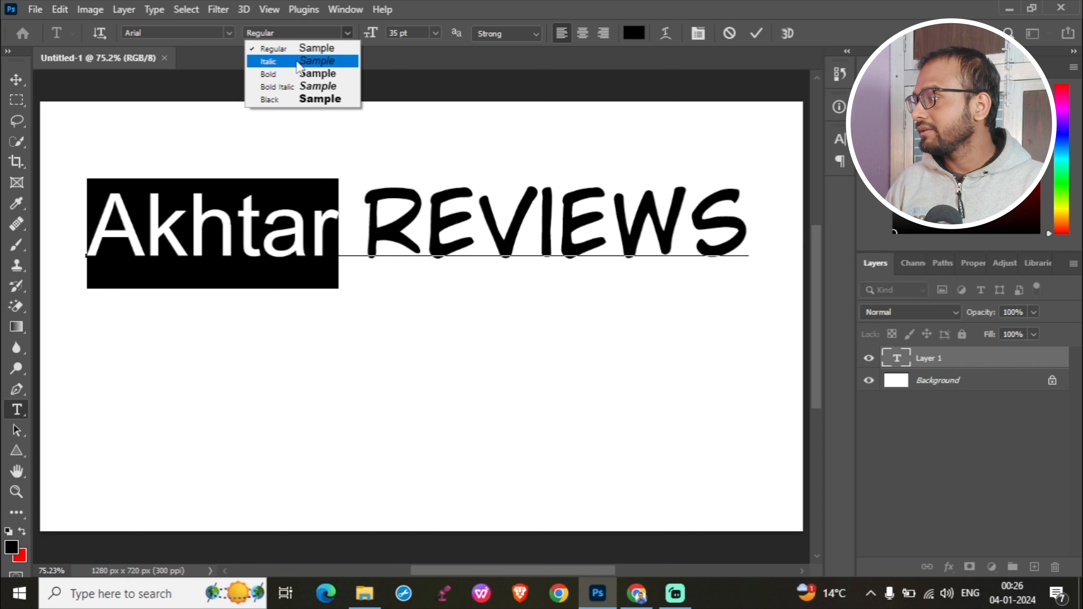
pyautogui.click(279, 75)
pyautogui.click(279, 213)
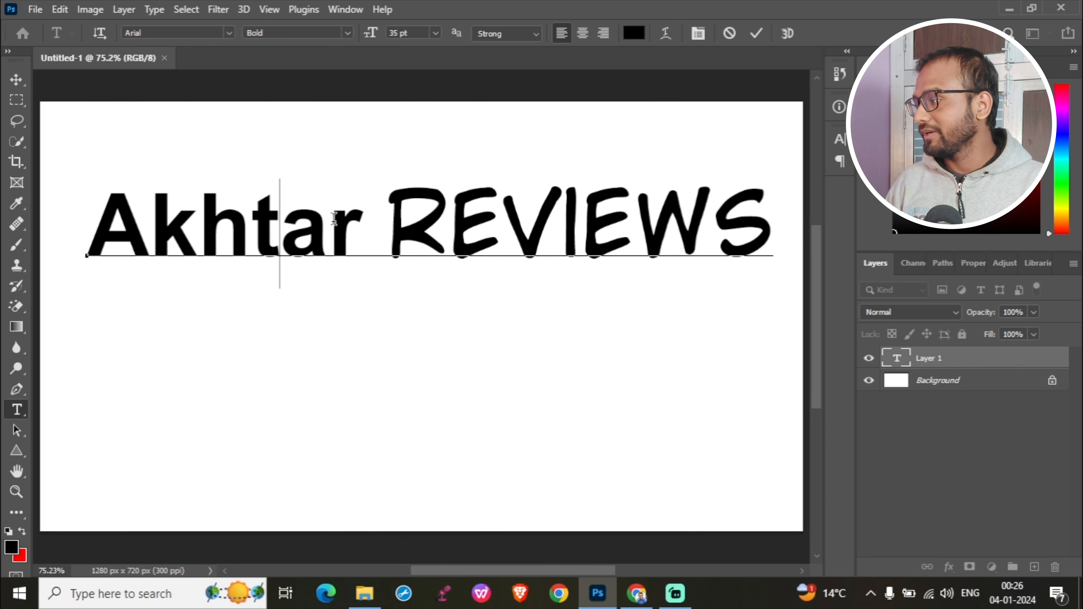
# Try the Regular and Italic font styles in turn on the headline's first word.
pyautogui.moveTo(363, 237); pyautogui.dragTo(87, 239)
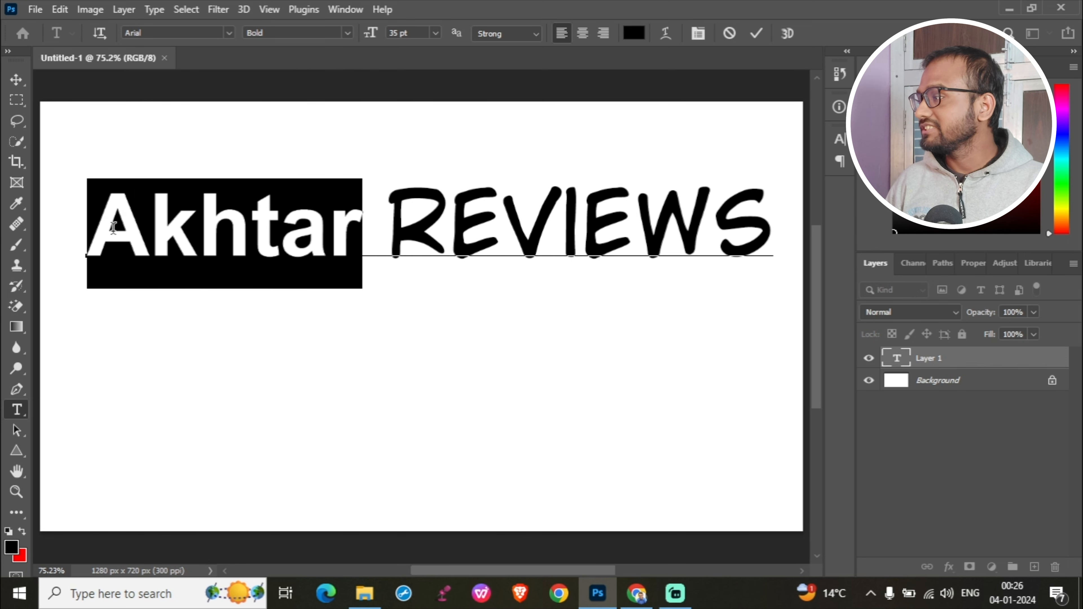
pyautogui.click(349, 33)
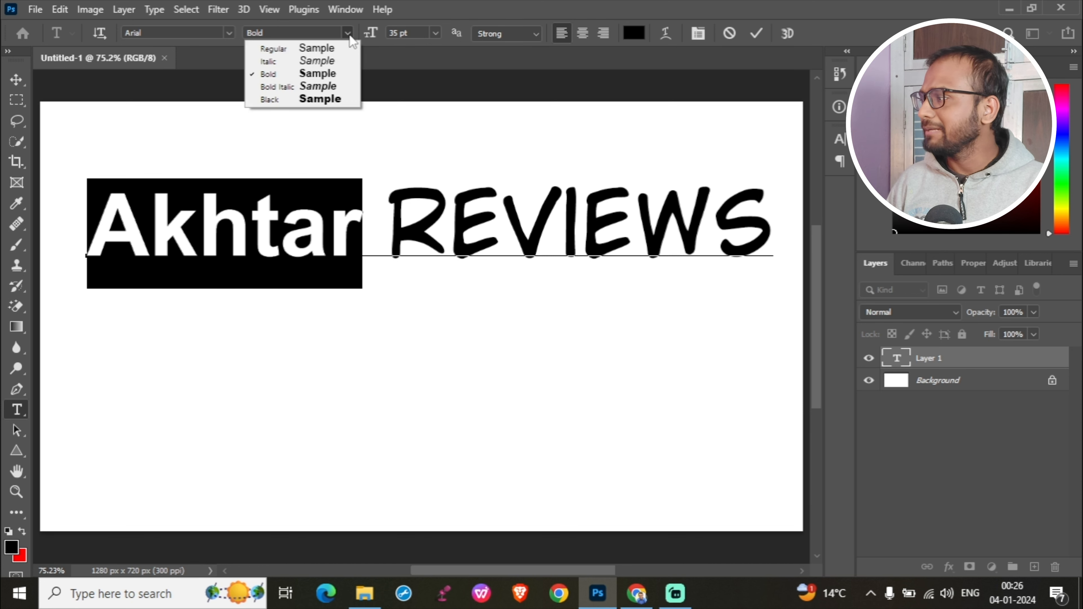
pyautogui.click(266, 49)
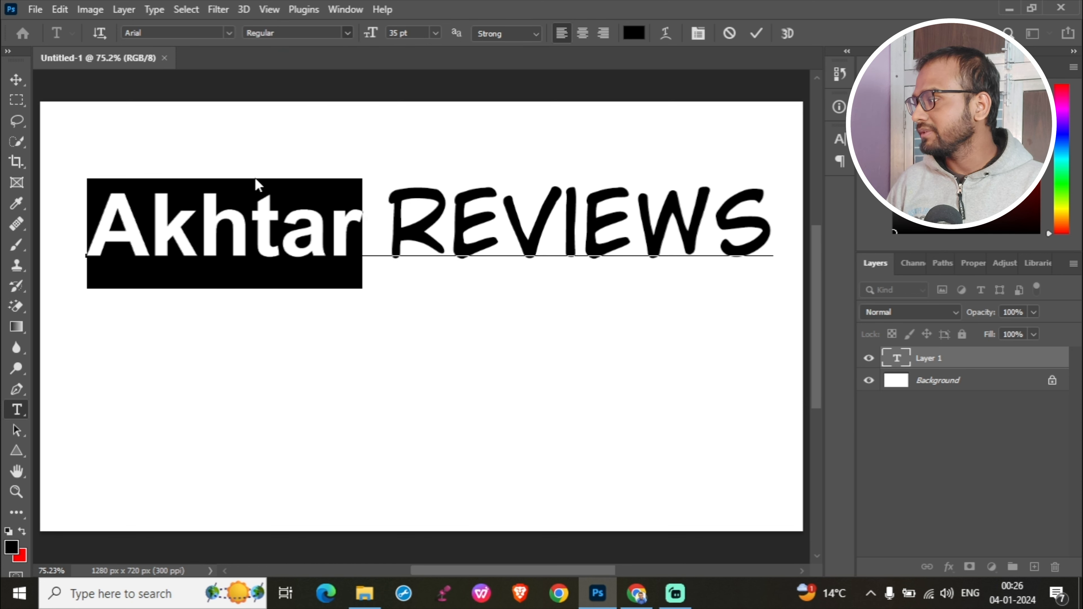
pyautogui.click(346, 34)
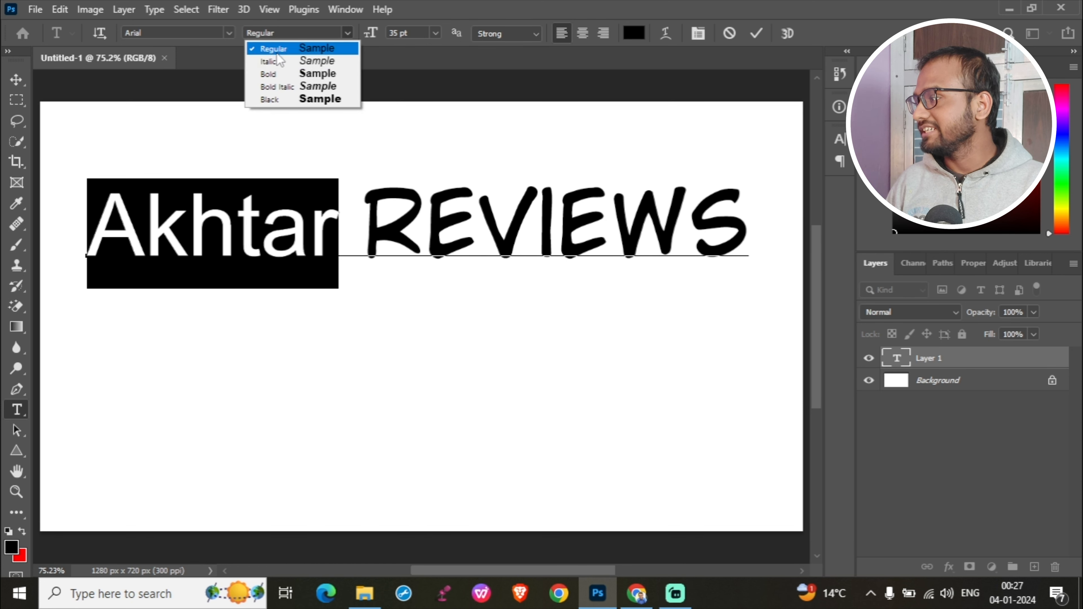
pyautogui.click(273, 61)
pyautogui.click(332, 207)
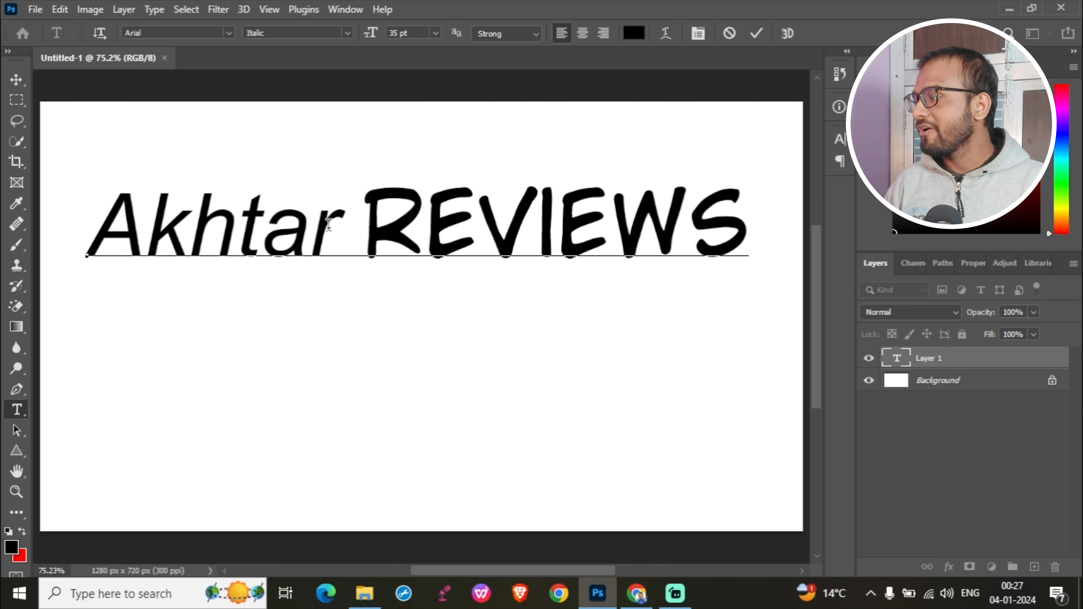
# Apply the Bold Italic font style to the headline's first word.
pyautogui.moveTo(338, 226); pyautogui.dragTo(111, 228)
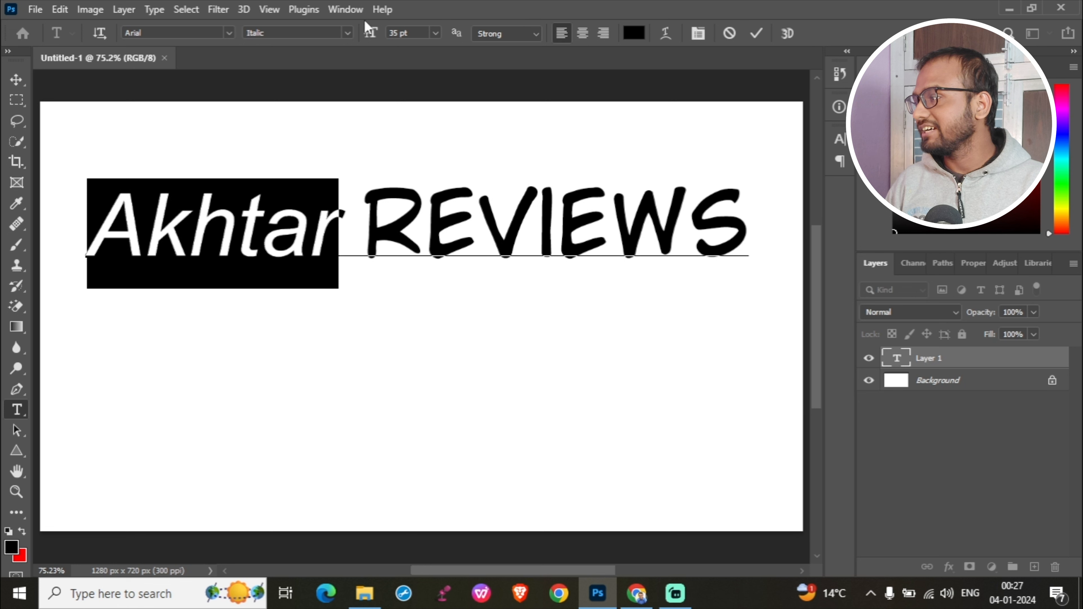
pyautogui.click(345, 31)
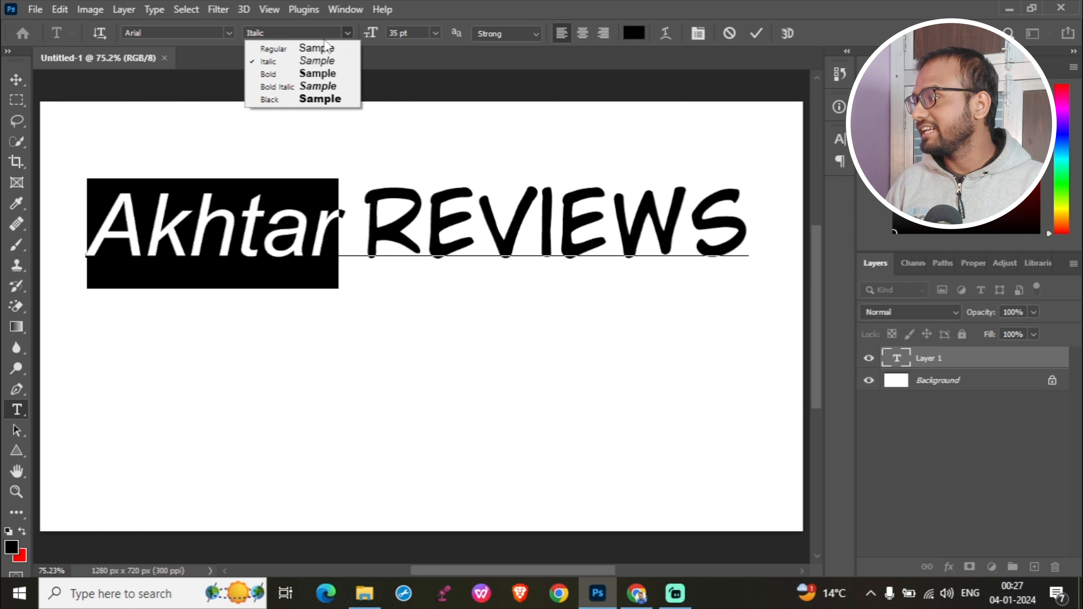
pyautogui.click(286, 87)
pyautogui.click(350, 239)
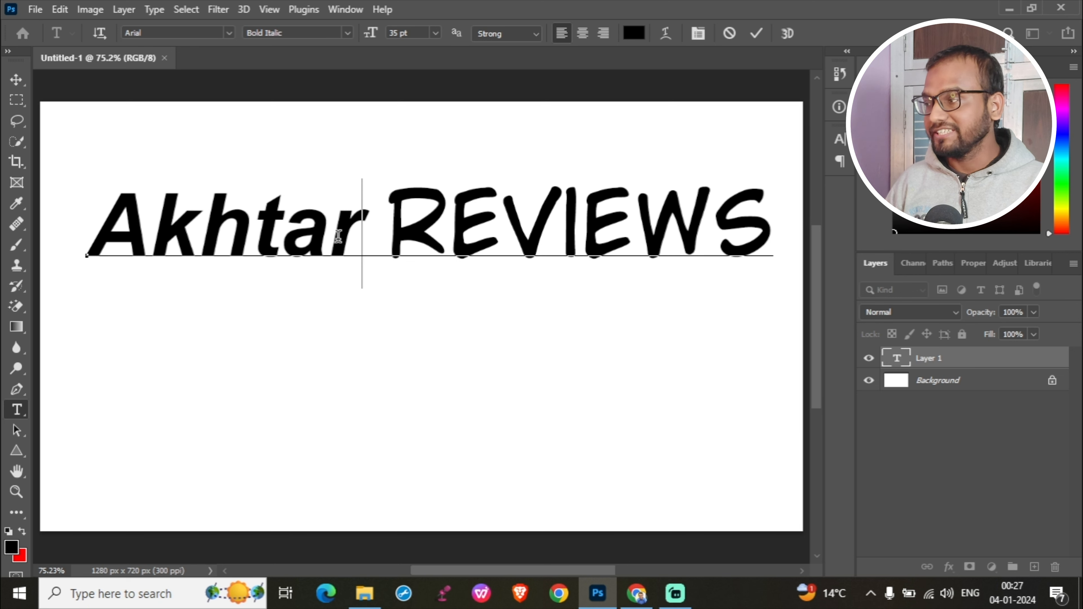
pyautogui.moveTo(365, 222); pyautogui.dragTo(86, 223)
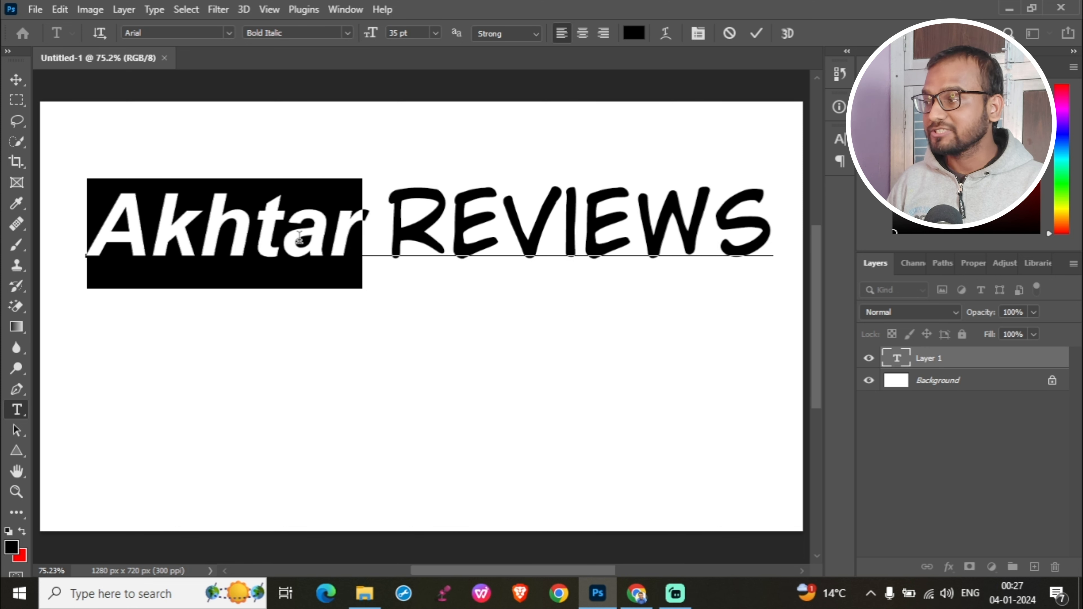
pyautogui.click(348, 32)
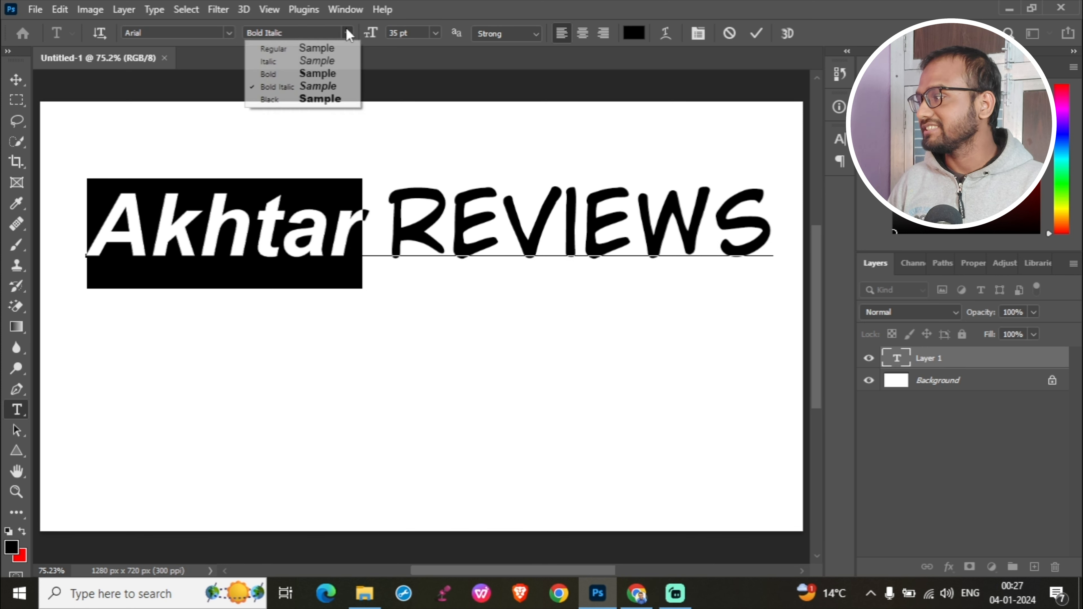
pyautogui.click(337, 209)
# Recolor the headline's first word to magenta, #f104b6.
pyautogui.moveTo(365, 226); pyautogui.dragTo(85, 228)
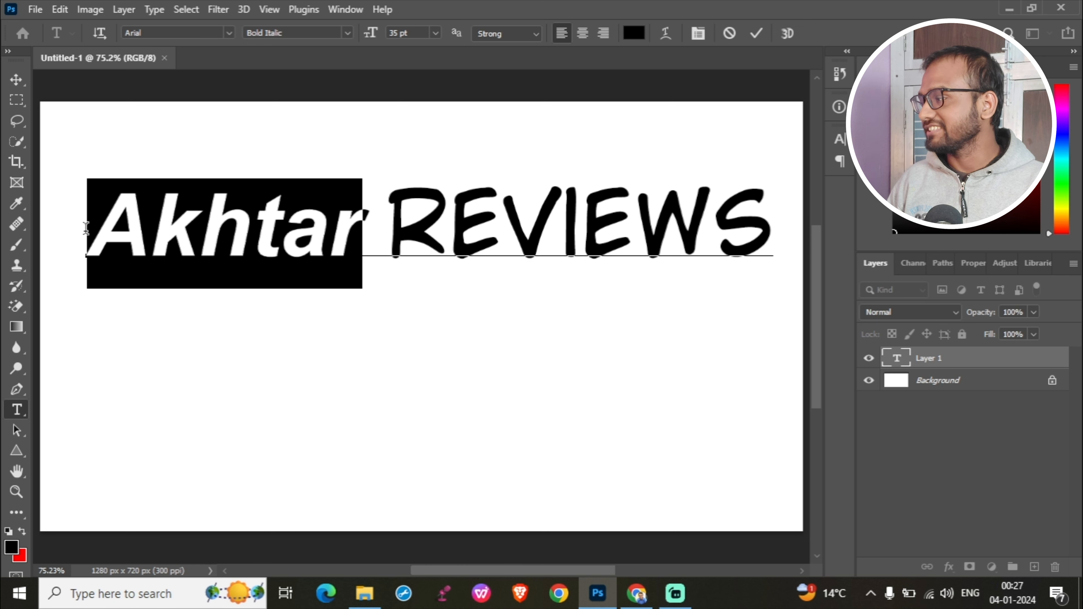
pyautogui.click(634, 34)
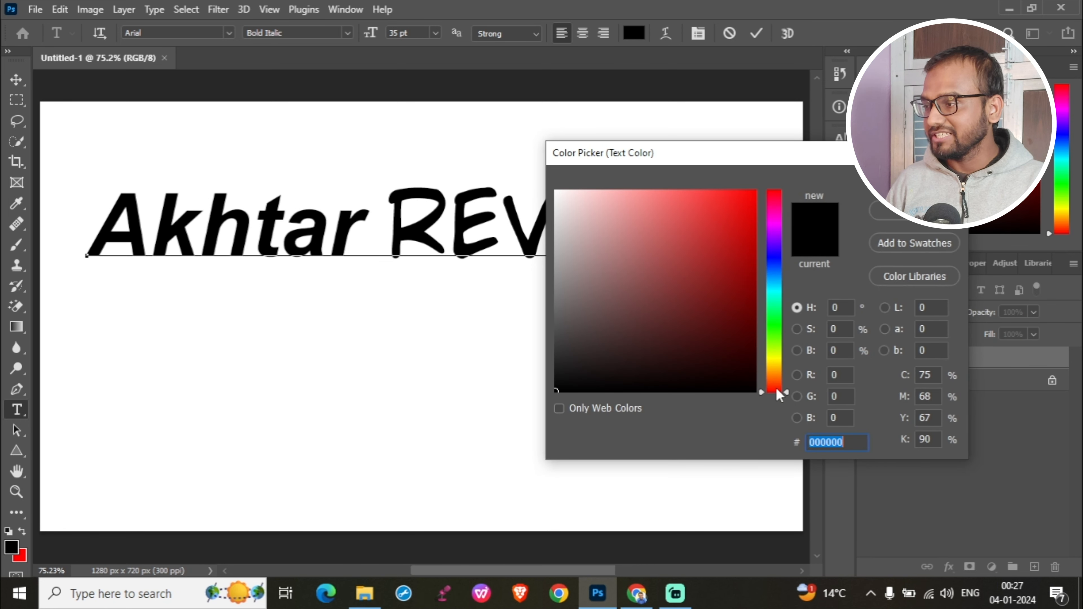
pyautogui.moveTo(786, 391); pyautogui.dragTo(784, 312)
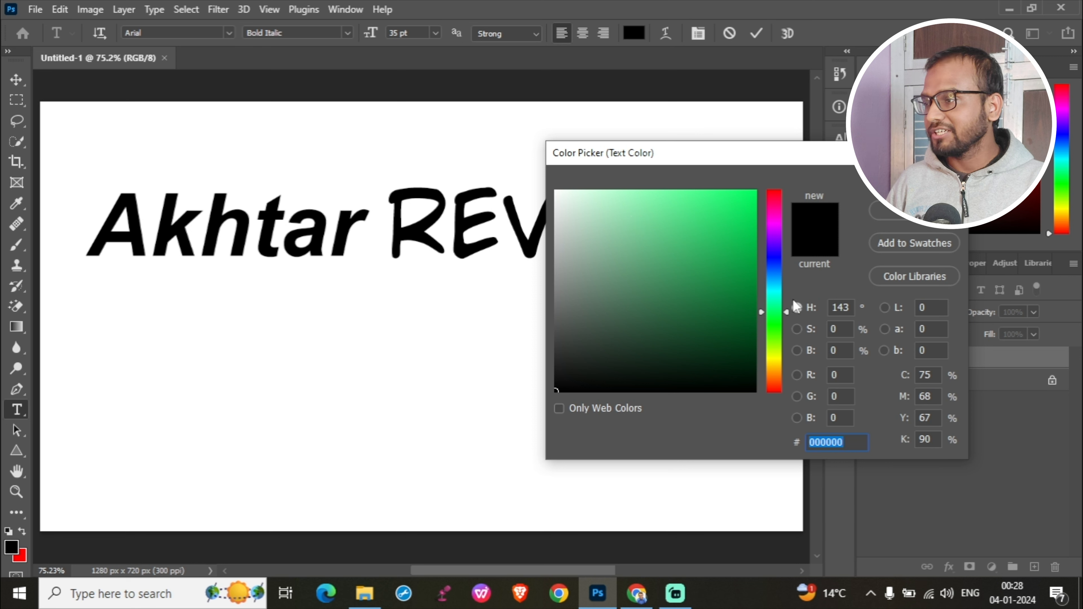
pyautogui.moveTo(785, 308); pyautogui.dragTo(786, 215)
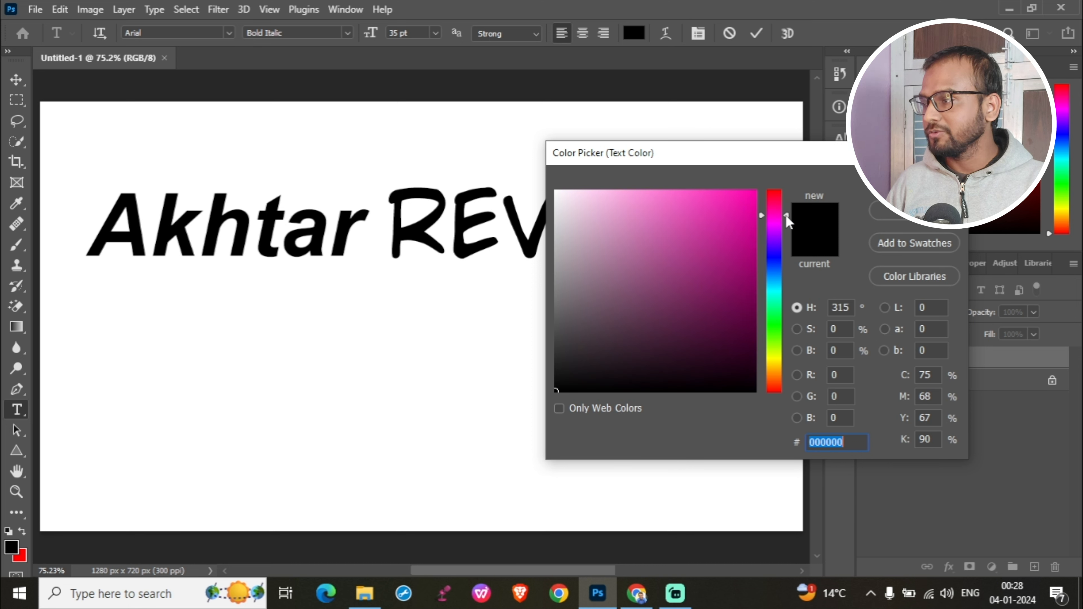
pyautogui.click(753, 200)
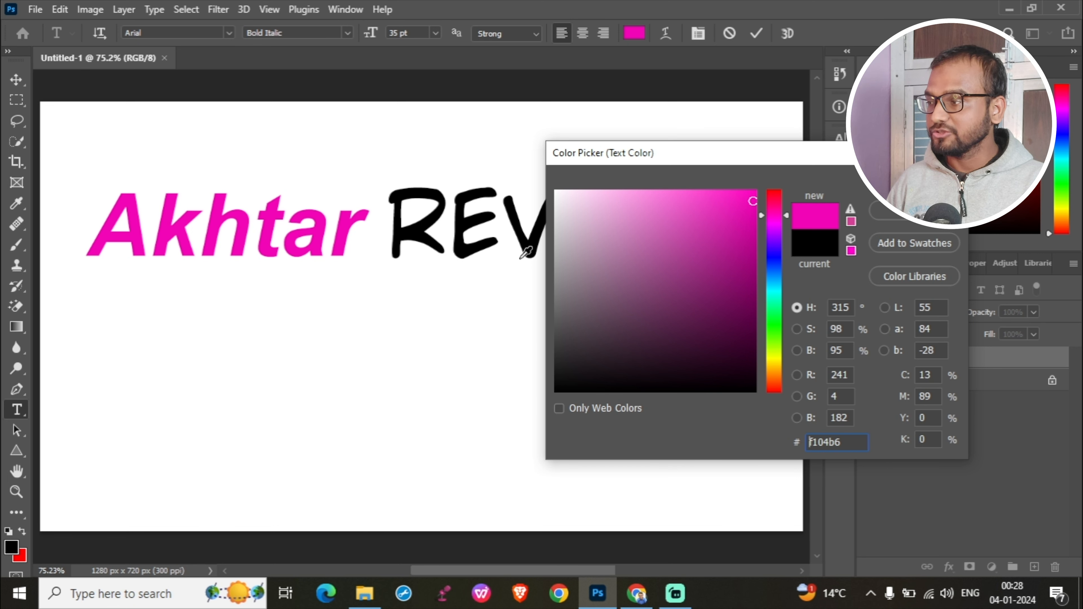
pyautogui.moveTo(835, 161); pyautogui.dragTo(449, 231)
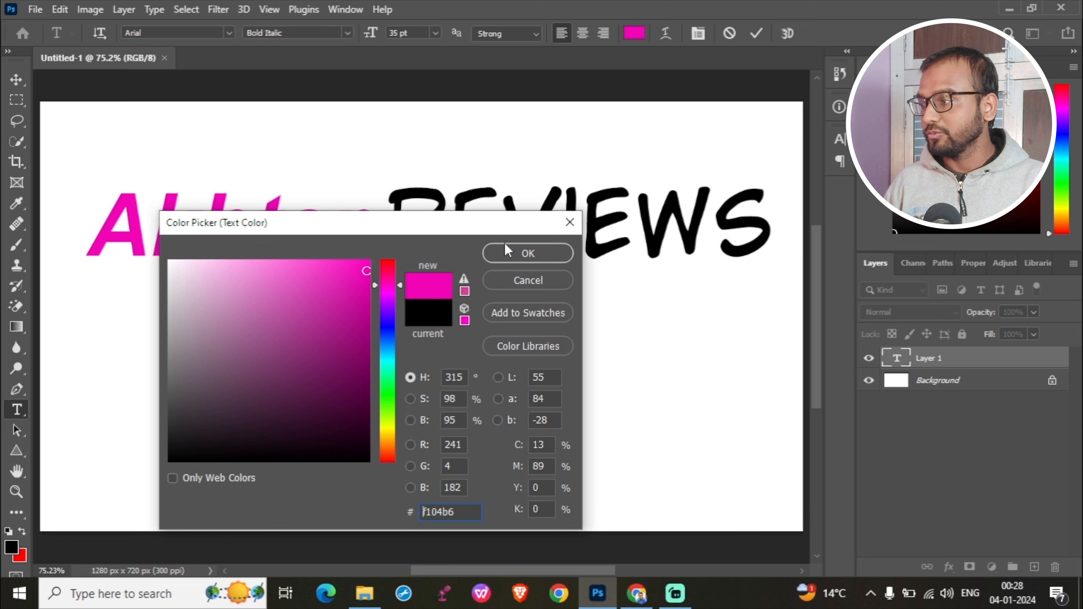
pyautogui.click(511, 254)
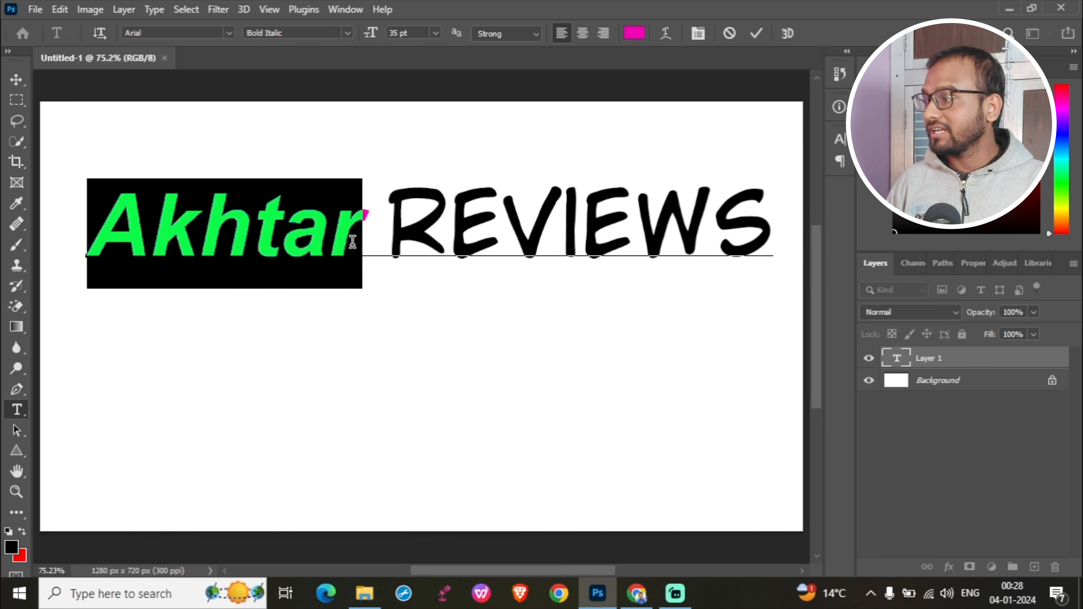
# Recolor the headline's second word, REVIEWS, to blue, #3a36f0.
pyautogui.moveTo(387, 232); pyautogui.dragTo(778, 222)
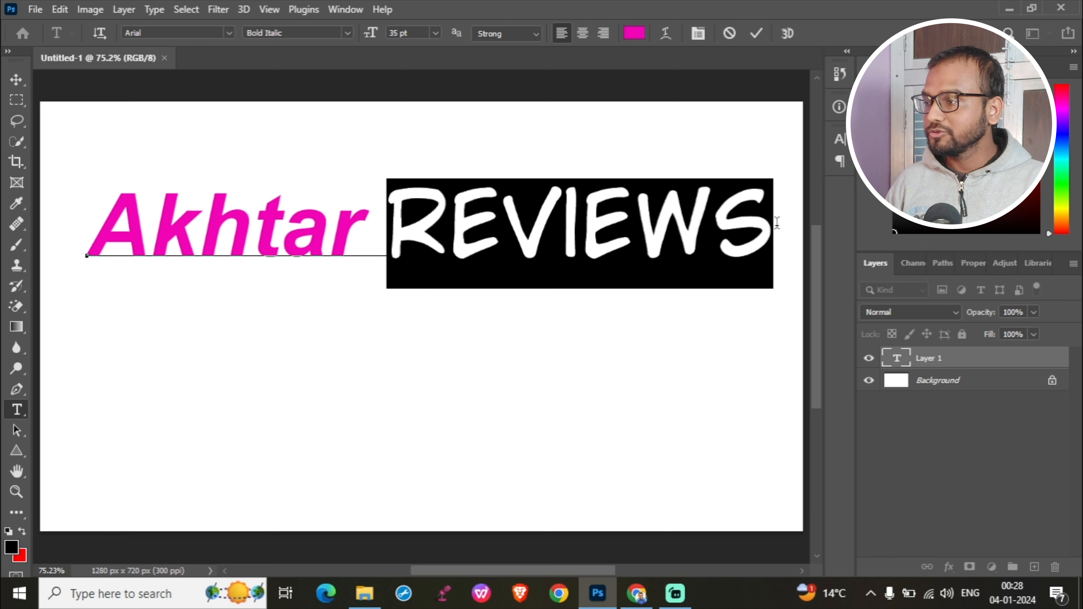
pyautogui.click(643, 33)
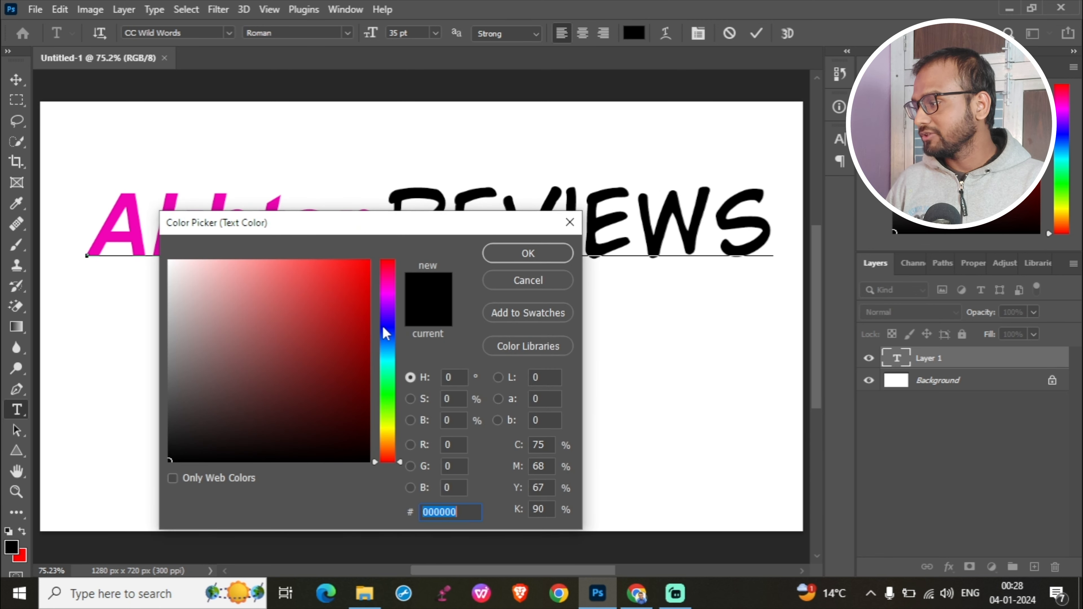
pyautogui.click(385, 327)
pyautogui.click(324, 271)
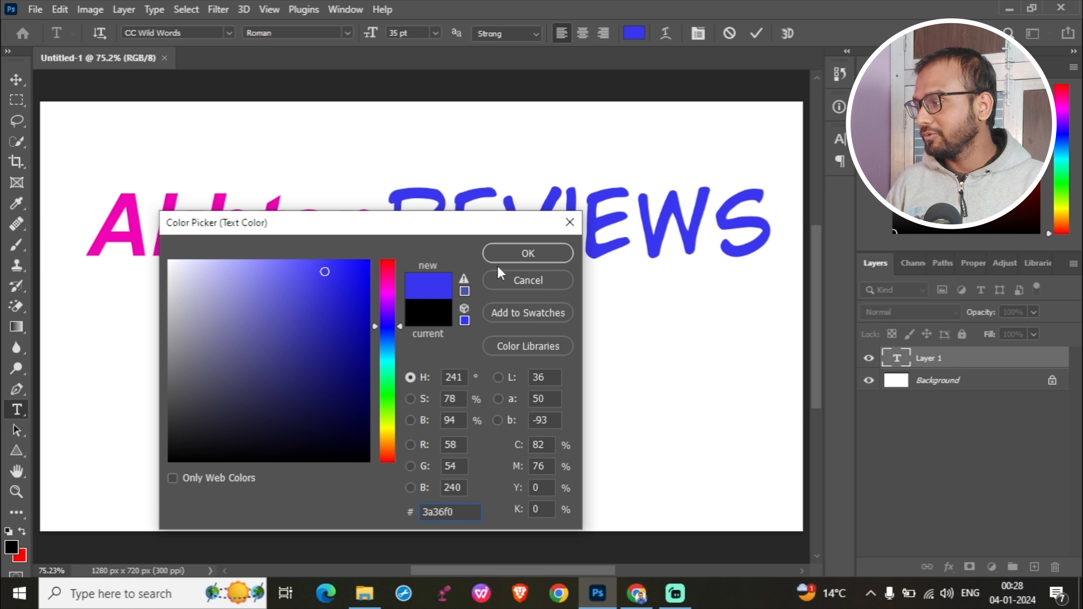
pyautogui.click(504, 258)
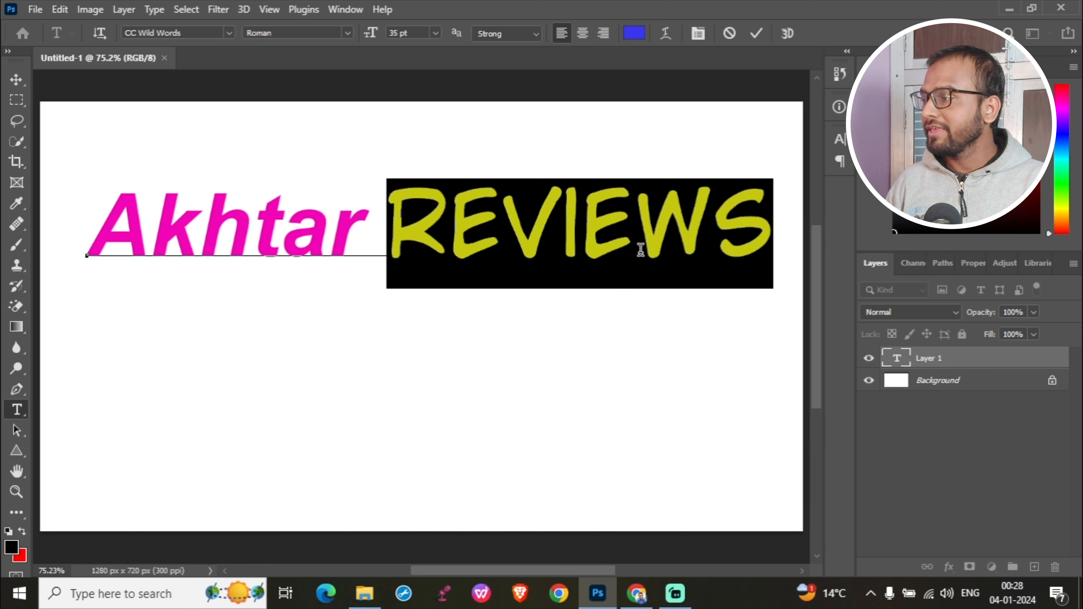
pyautogui.click(638, 249)
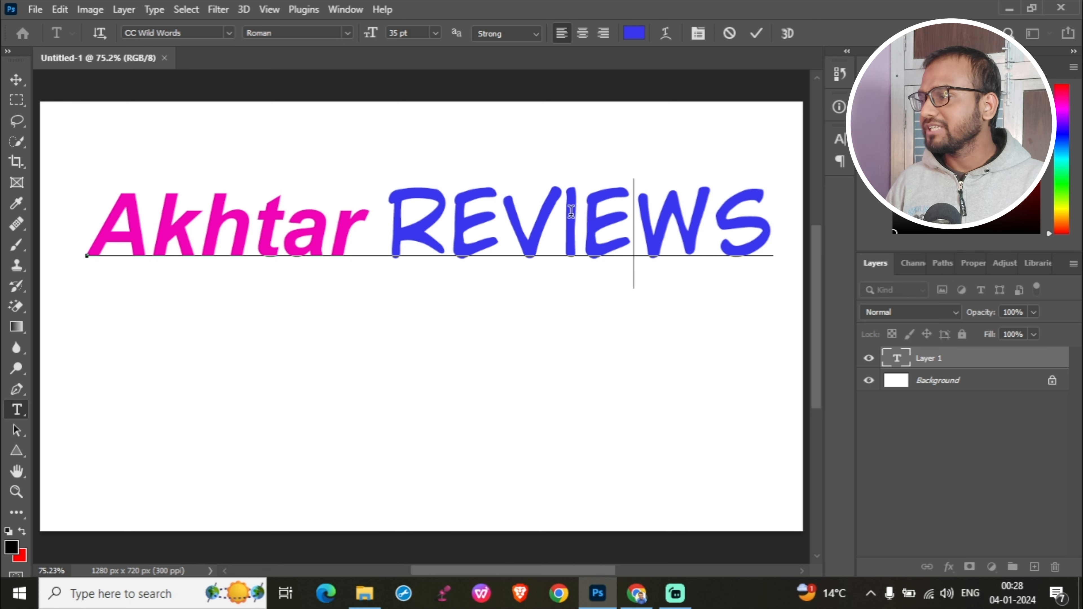
# Recolor only the letters VI in the word REVIEWS to lime green, #b8fb02.
pyautogui.moveTo(583, 211); pyautogui.dragTo(517, 213)
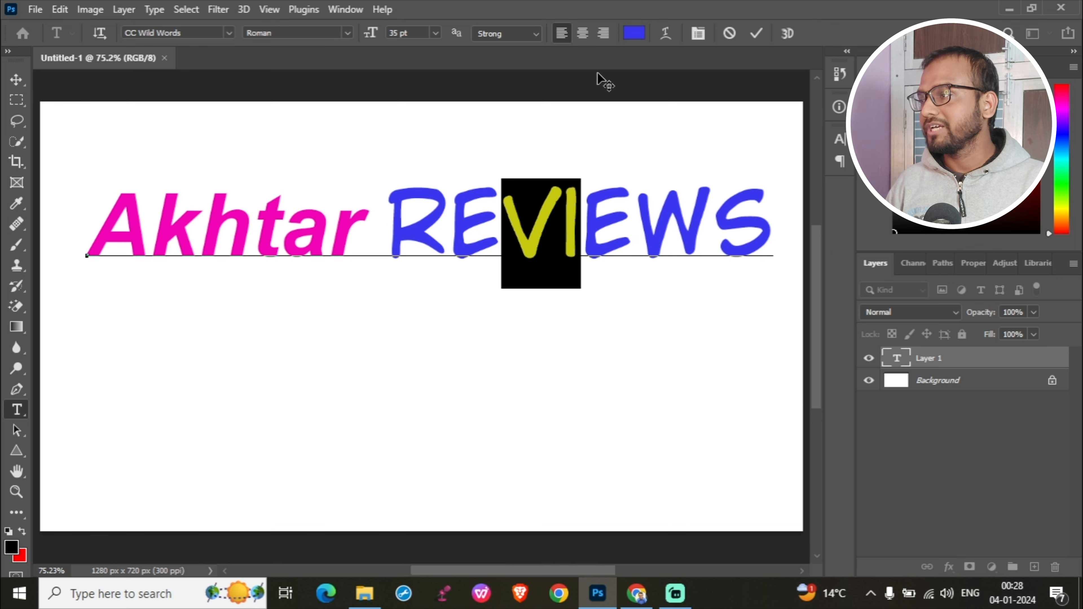
pyautogui.click(634, 33)
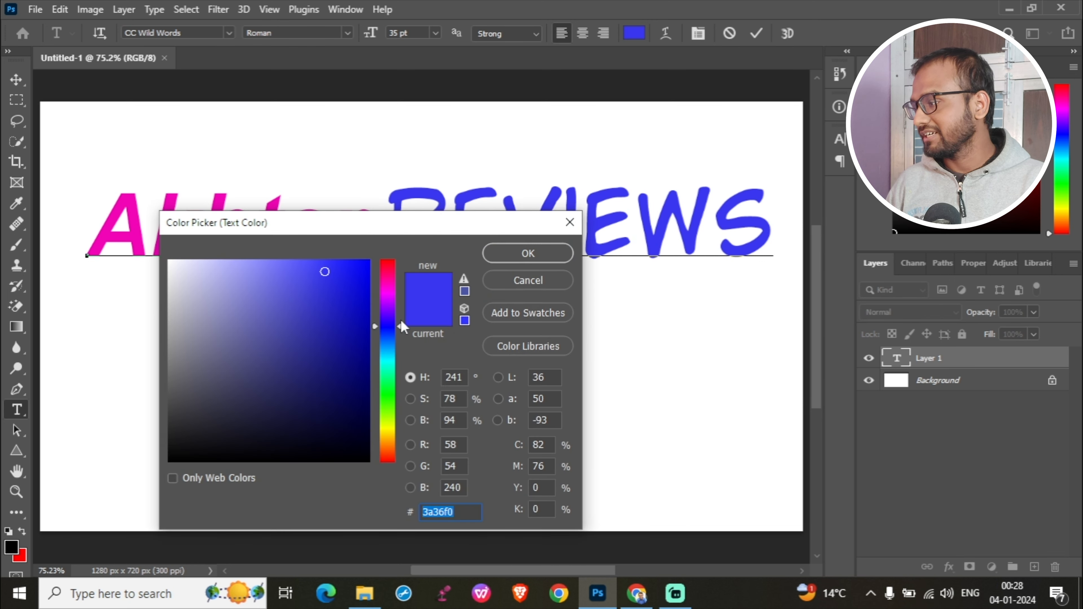
pyautogui.moveTo(402, 327); pyautogui.dragTo(387, 419)
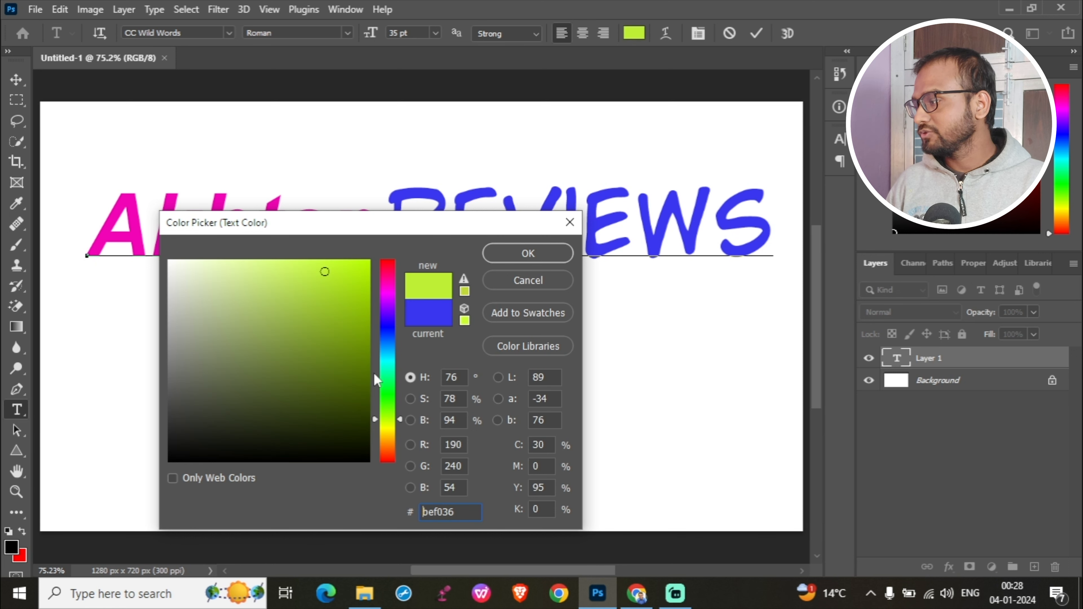
pyautogui.click(368, 263)
pyautogui.click(518, 256)
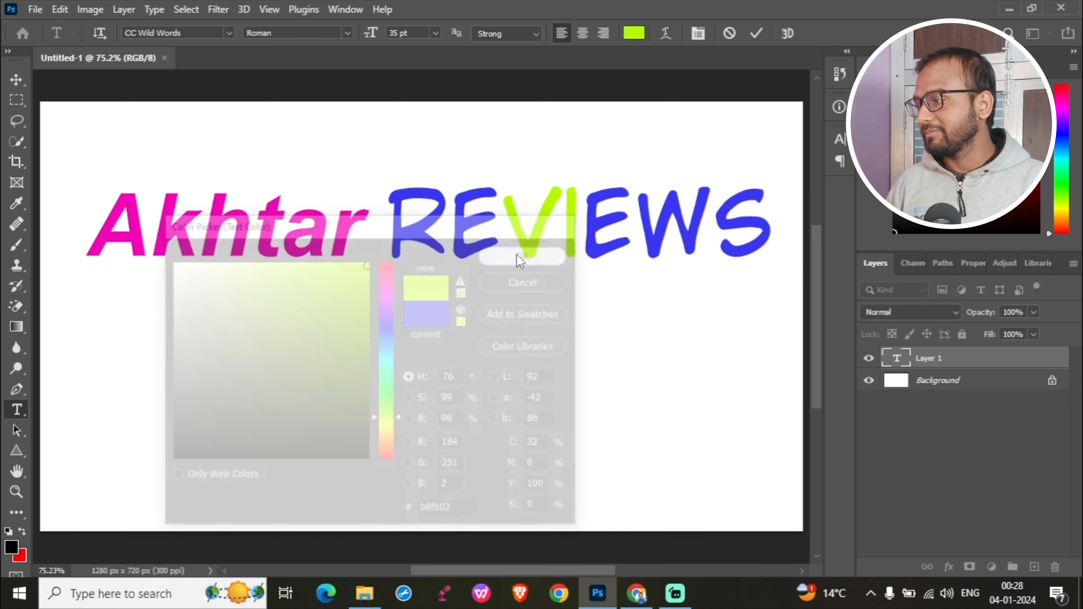
pyautogui.click(580, 239)
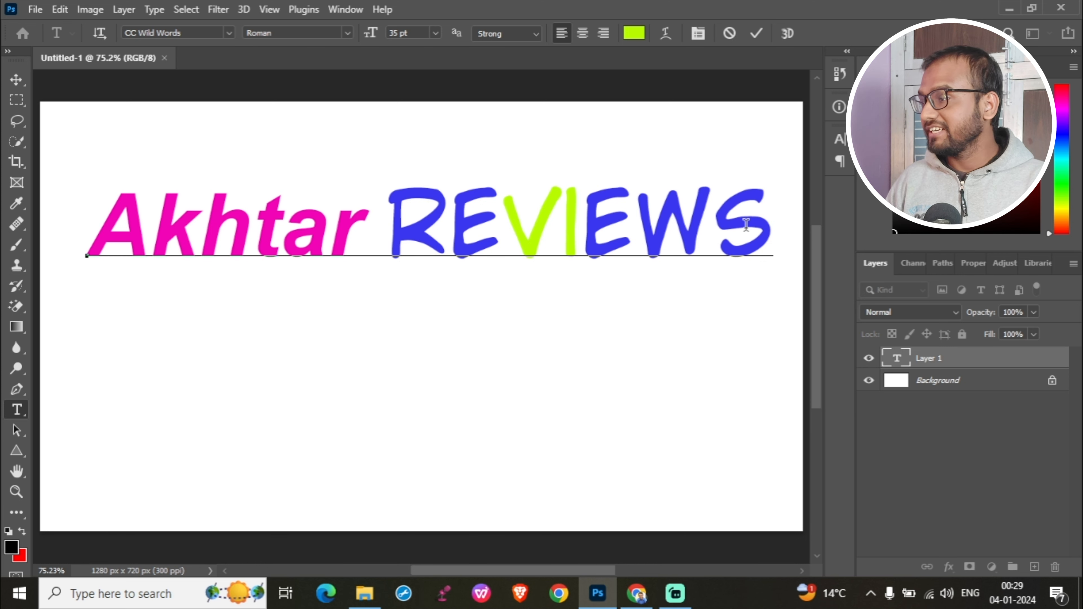
# Try the whole headline at a 16 pt font size and move it toward the middle of the canvas.
pyautogui.moveTo(768, 229); pyautogui.dragTo(78, 248)
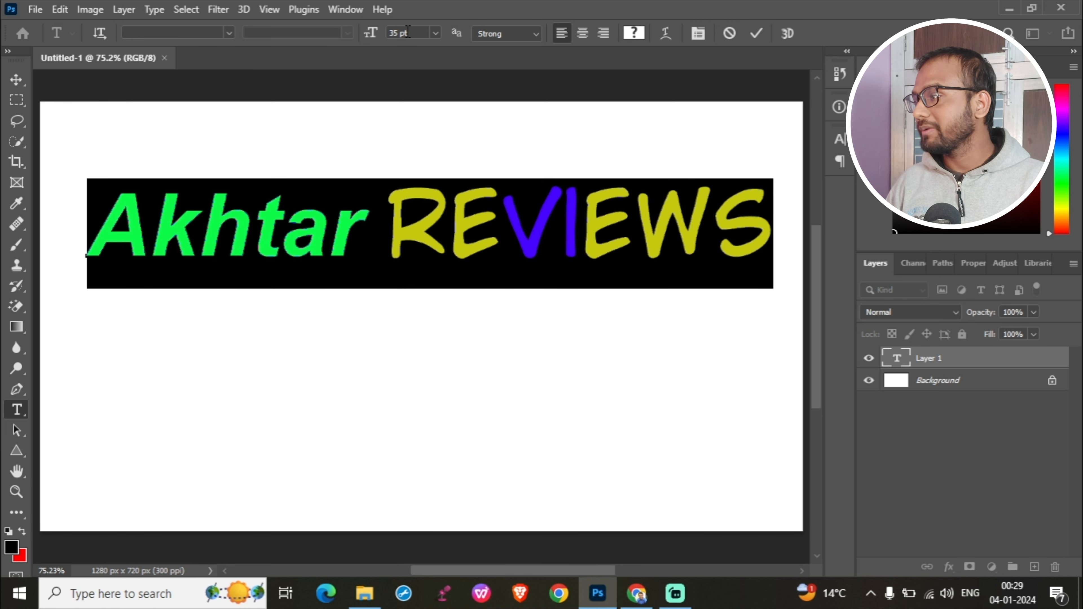
pyautogui.click(435, 33)
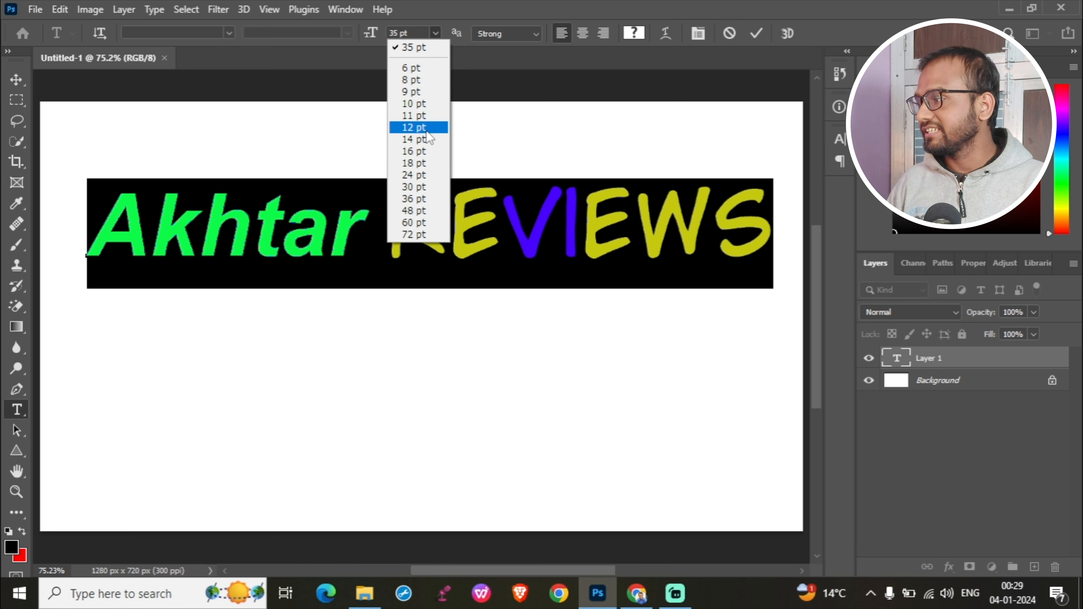
pyautogui.click(426, 151)
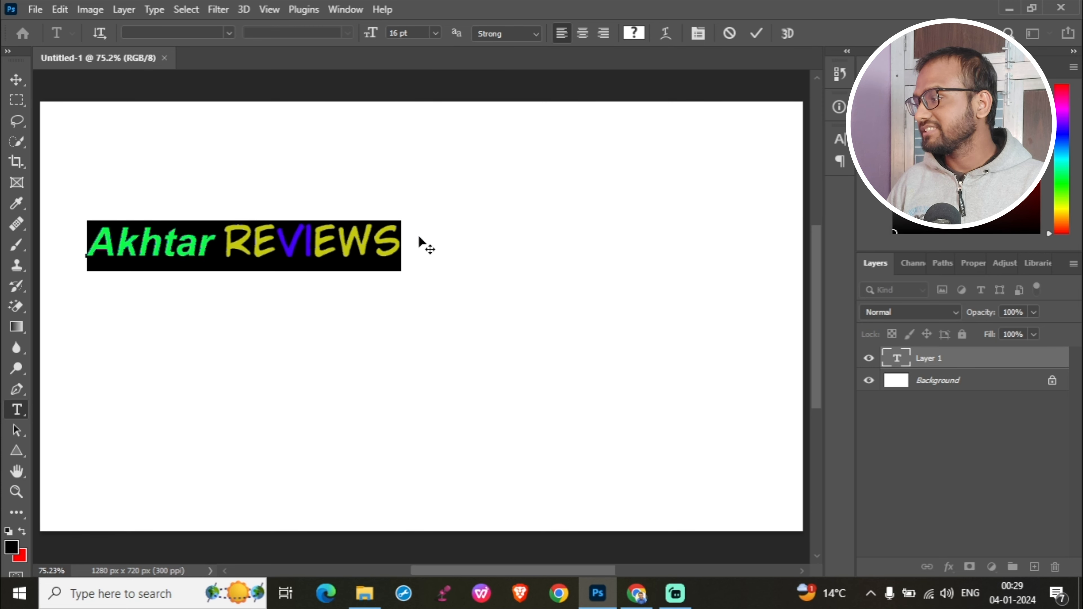
pyautogui.moveTo(417, 295); pyautogui.dragTo(529, 301)
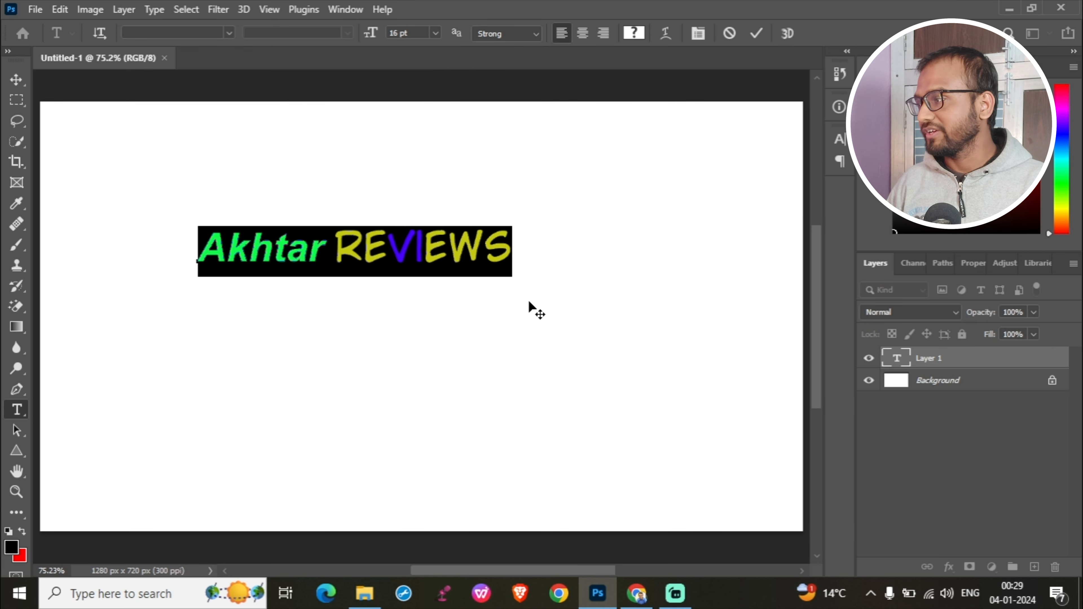
# Set the whole headline's font size to 36 pt and reposition it so it fits within the canvas.
pyautogui.click(435, 34)
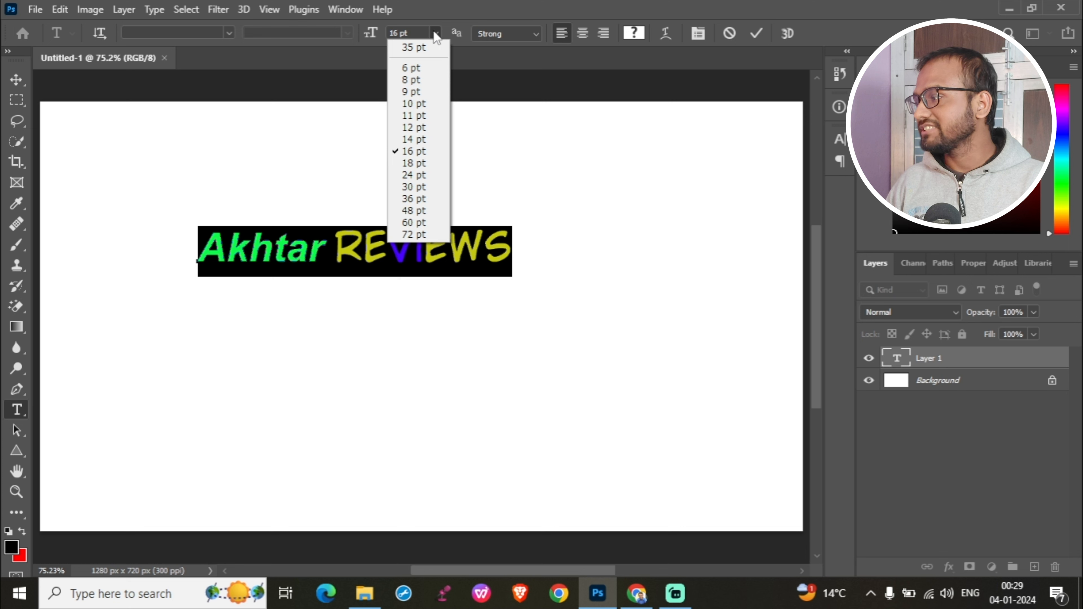
pyautogui.click(427, 201)
pyautogui.moveTo(592, 337); pyautogui.dragTo(466, 328)
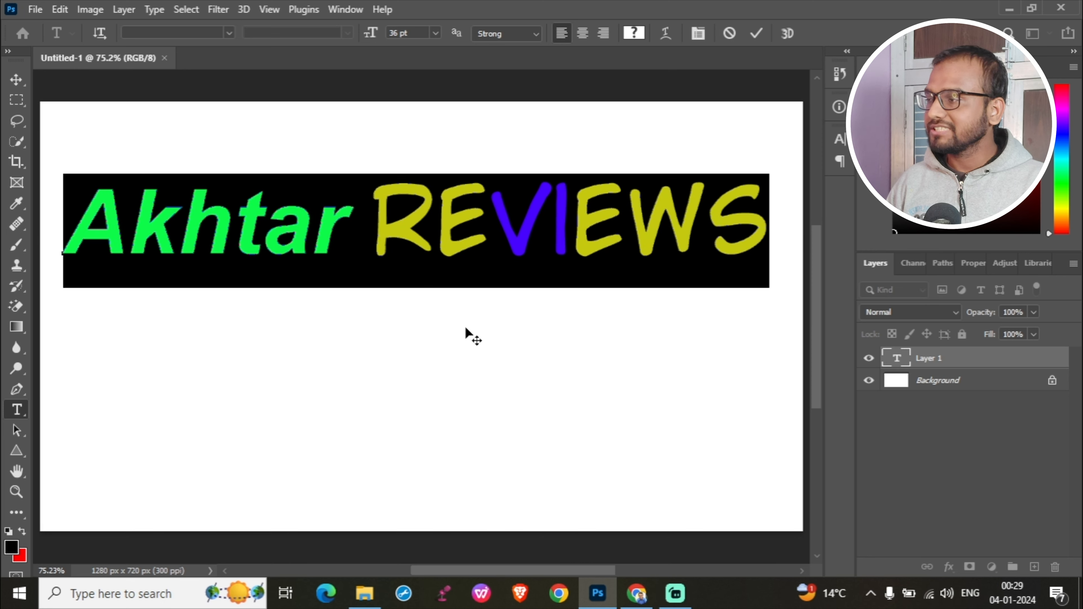
# Reduce only the word REVIEWS to 14 pt and shift the headline closer to the canvas centre.
pyautogui.click(381, 224)
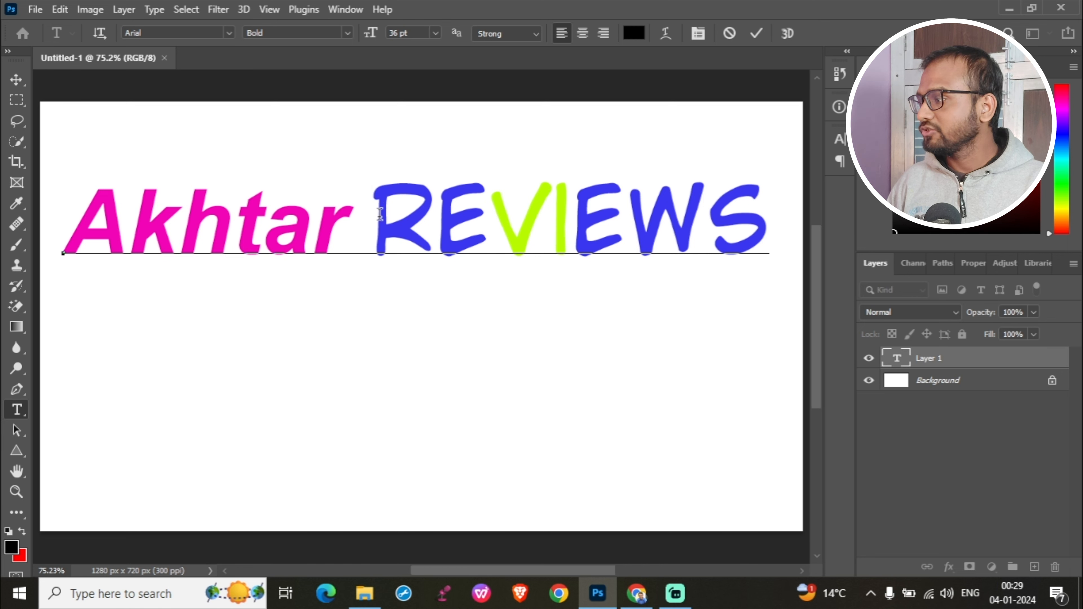
pyautogui.moveTo(378, 222); pyautogui.dragTo(768, 201)
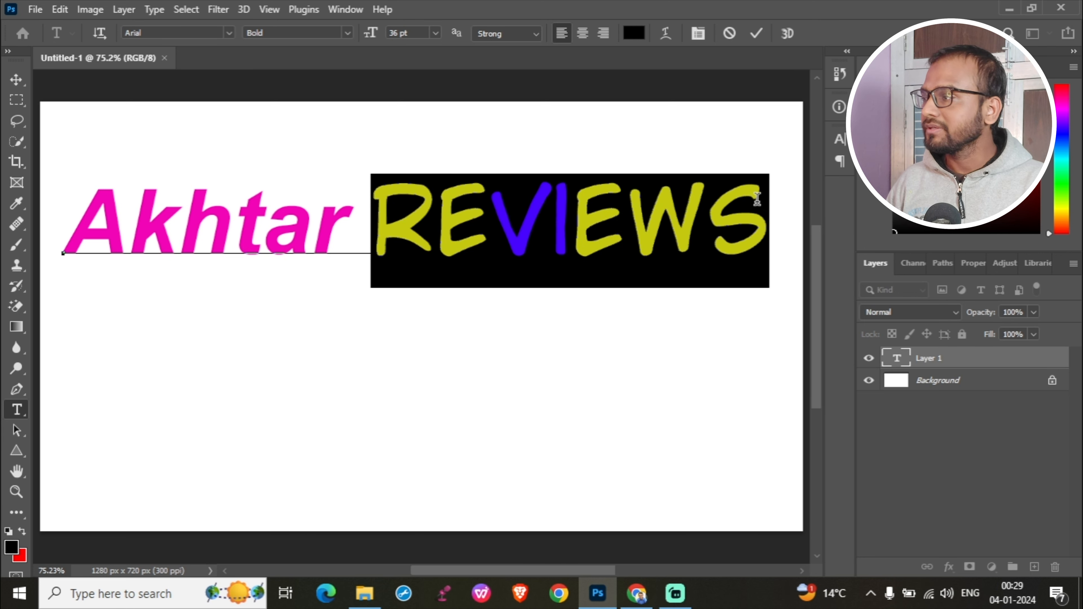
pyautogui.click(441, 33)
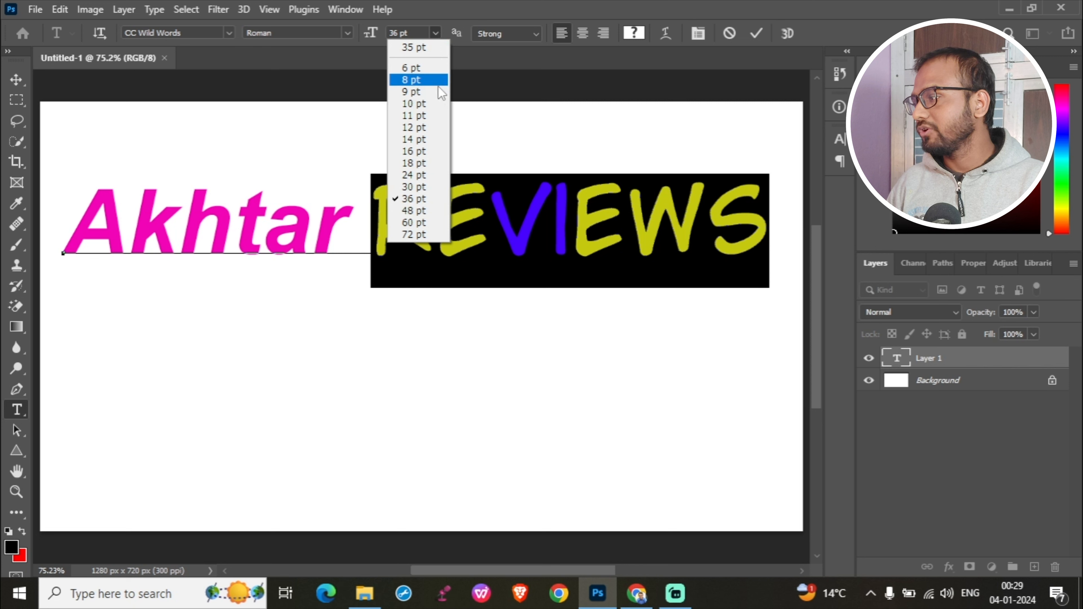
pyautogui.click(431, 140)
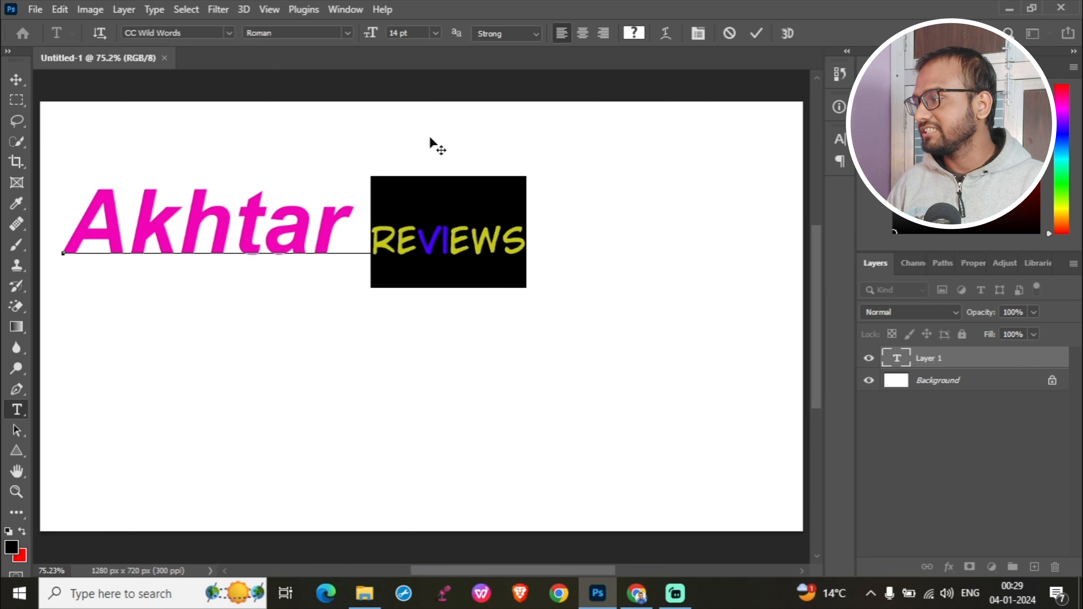
pyautogui.click(456, 238)
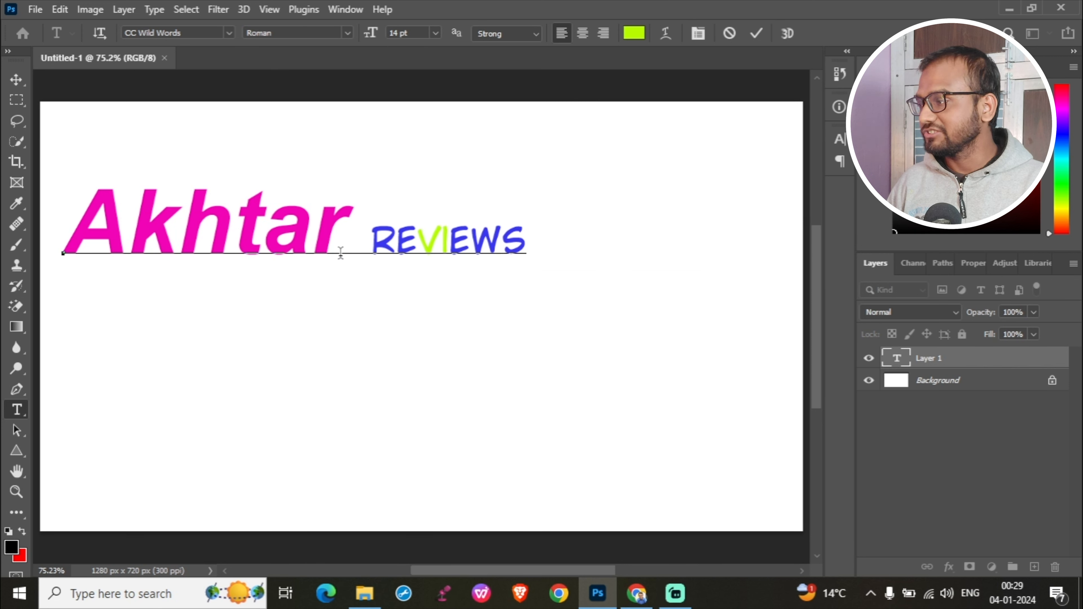
pyautogui.moveTo(521, 306); pyautogui.dragTo(583, 306)
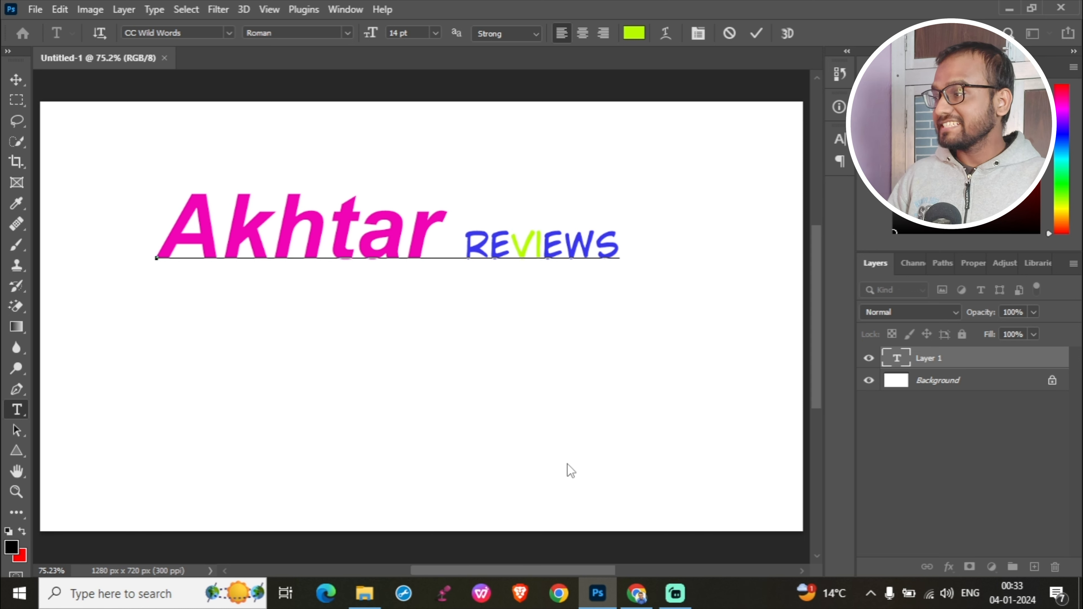
# Delete all of the headline text and set the font size to 16 pt for new text.
pyautogui.moveTo(619, 245); pyautogui.dragTo(131, 259)
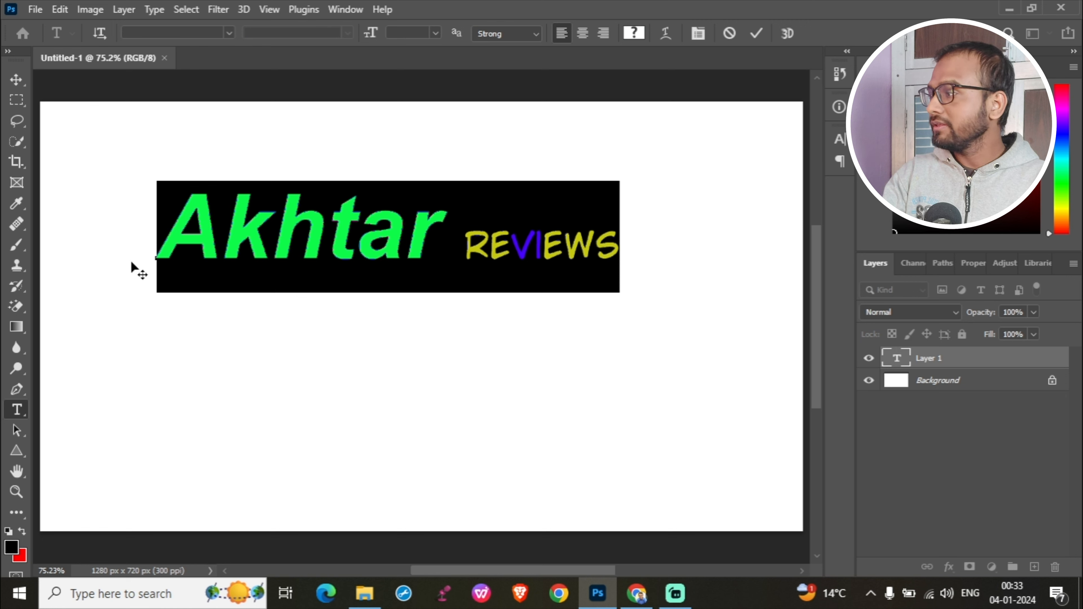
pyautogui.press('BackSpace')
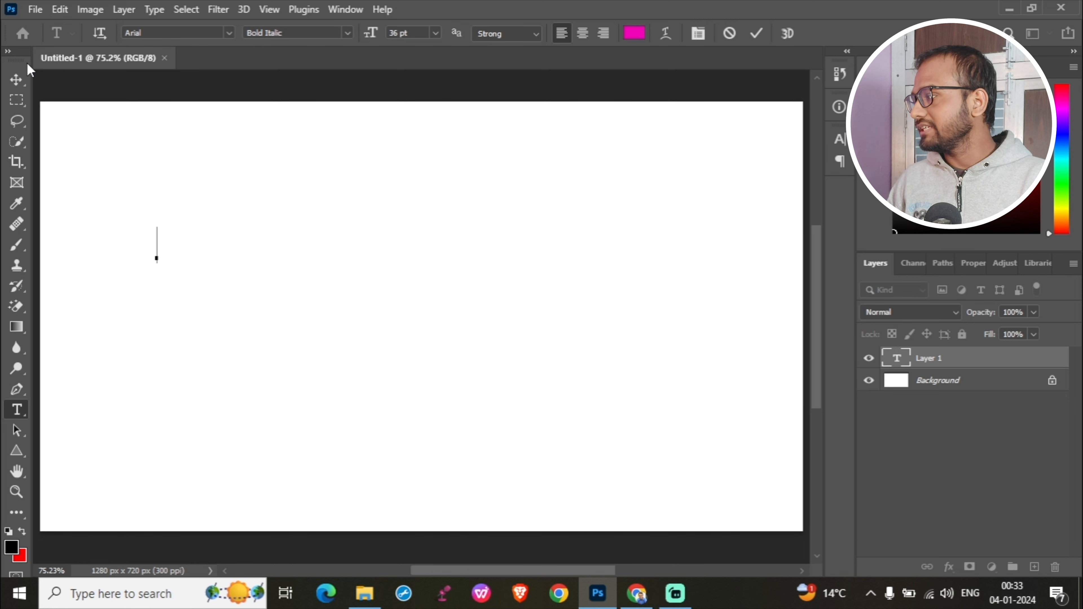
pyautogui.click(434, 33)
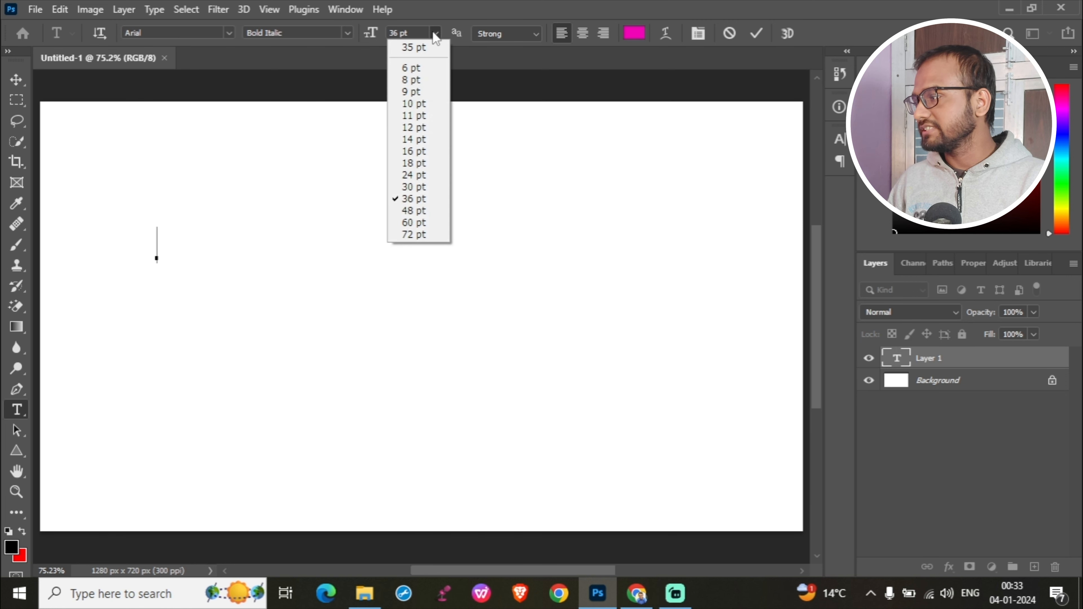
pyautogui.click(433, 150)
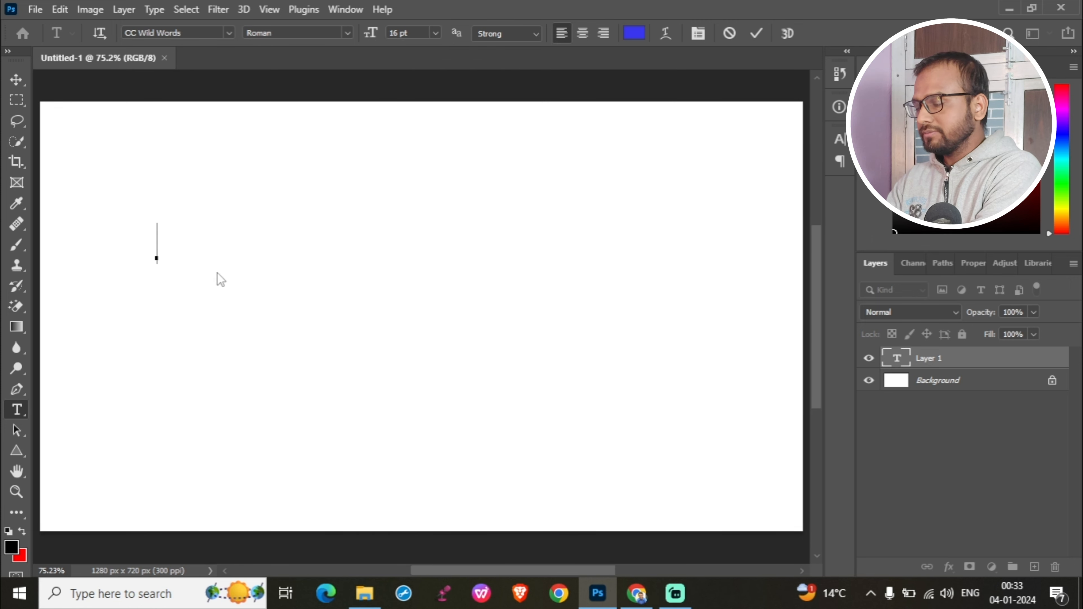
# Enter "This is just a random text for the photoshop tutorial series on my youtube channel" over three lines and centre-align all of it.
pyautogui.write('This is just a random text for the photoshop tutorial series on my youtube channel')
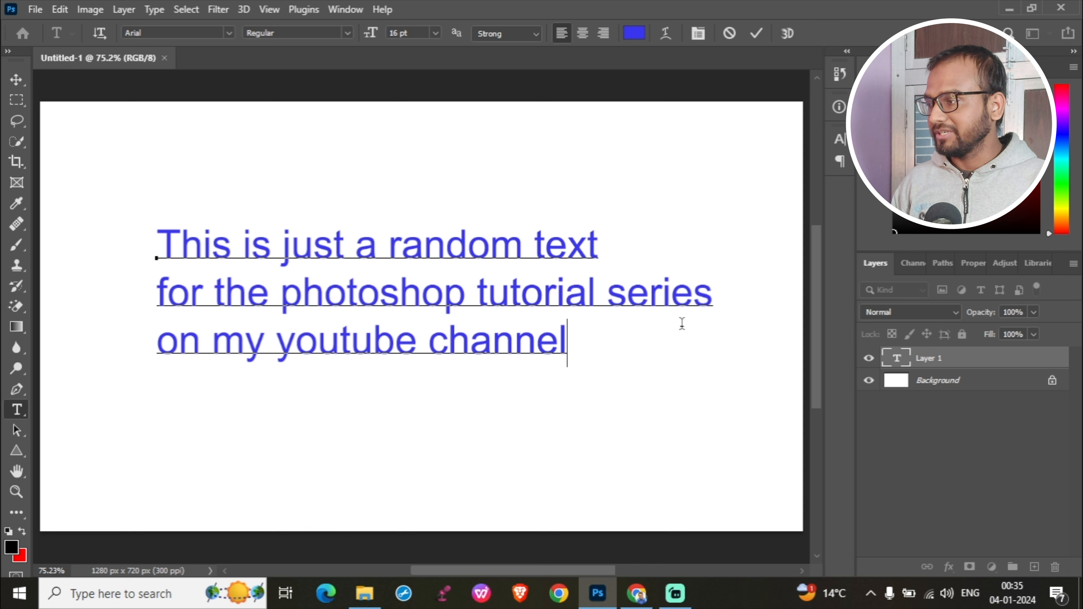
pyautogui.moveTo(585, 347); pyautogui.dragTo(135, 245)
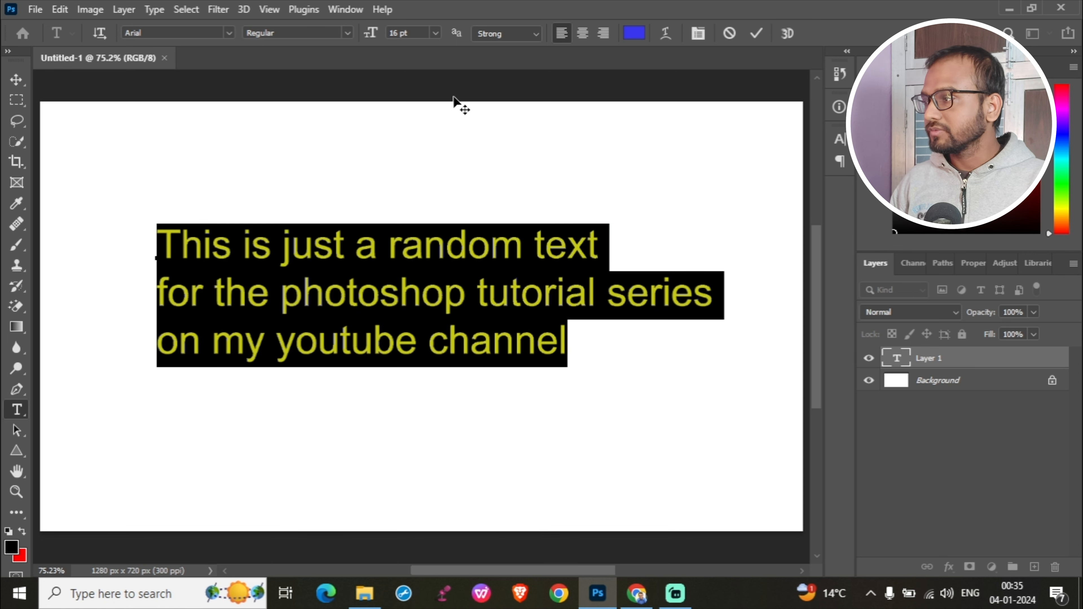
pyautogui.click(582, 33)
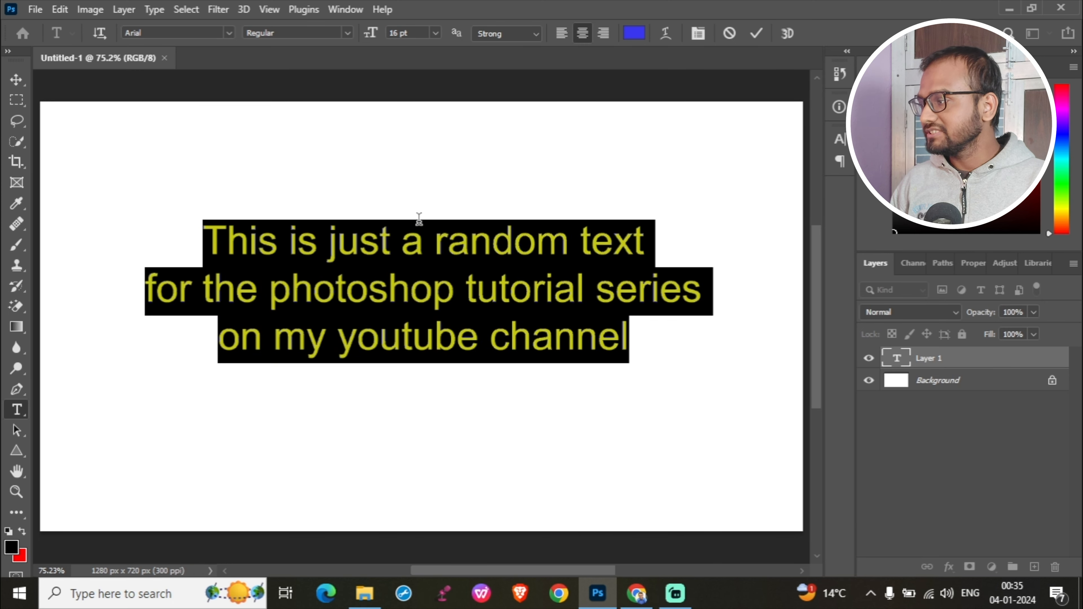
pyautogui.click(432, 236)
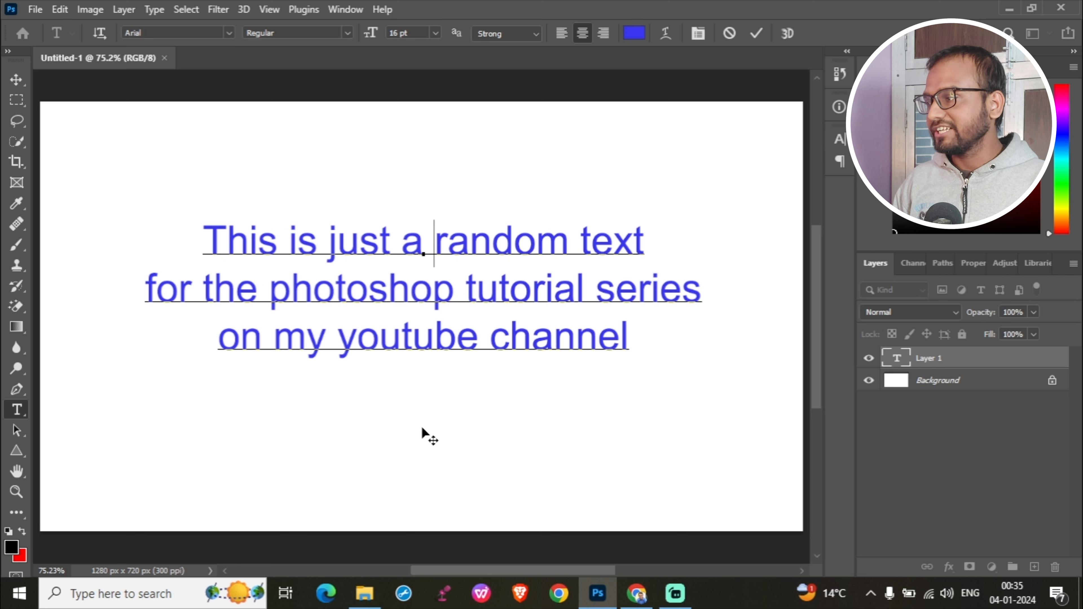
# Right-align the whole three-line text and reposition it so all its lines fit within the canvas.
pyautogui.moveTo(634, 340); pyautogui.dragTo(182, 257)
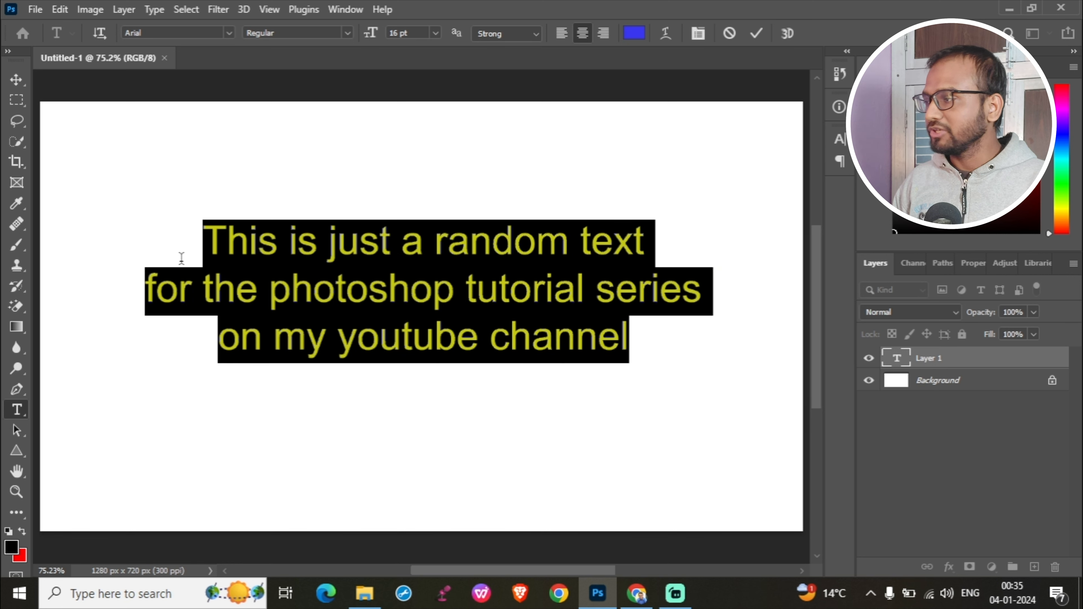
pyautogui.click(604, 33)
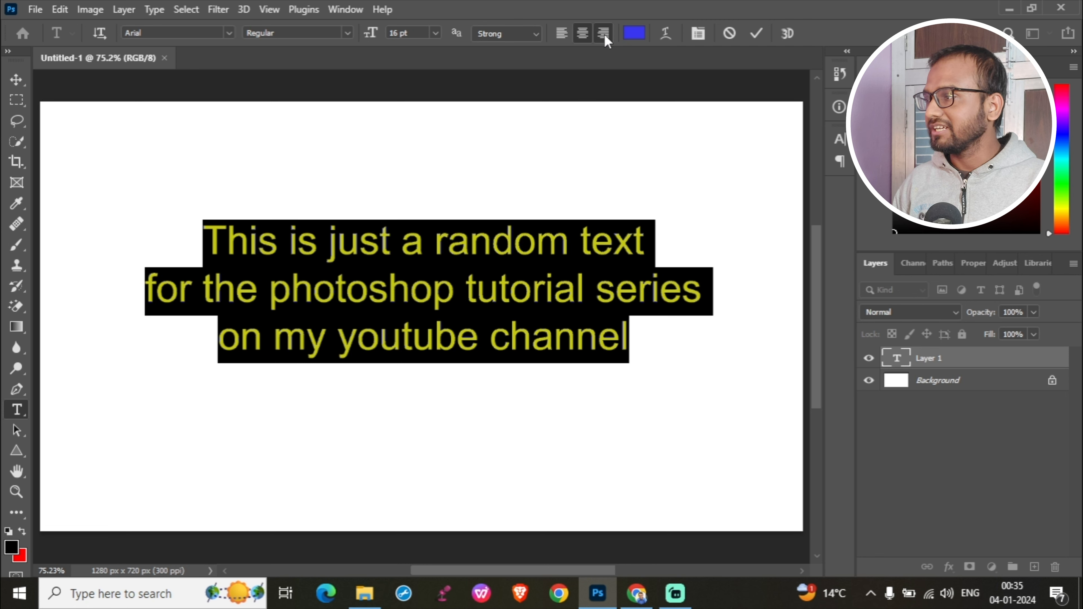
pyautogui.moveTo(474, 424); pyautogui.dragTo(673, 424)
pyautogui.click(675, 209)
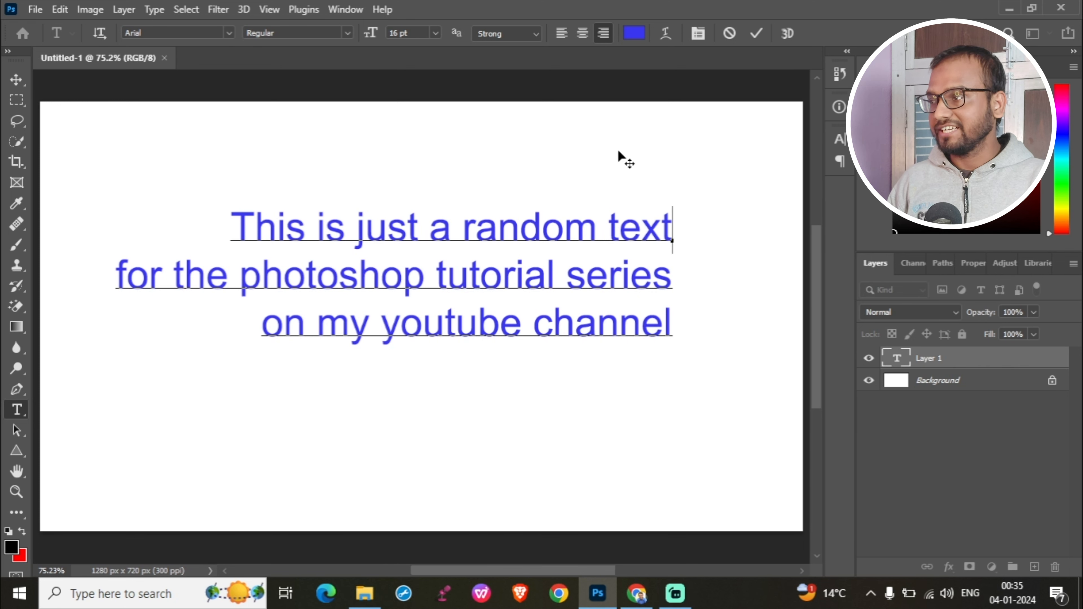
# Replace the entire three-line text with the single word "YouTube".
pyautogui.moveTo(680, 328); pyautogui.dragTo(314, 169)
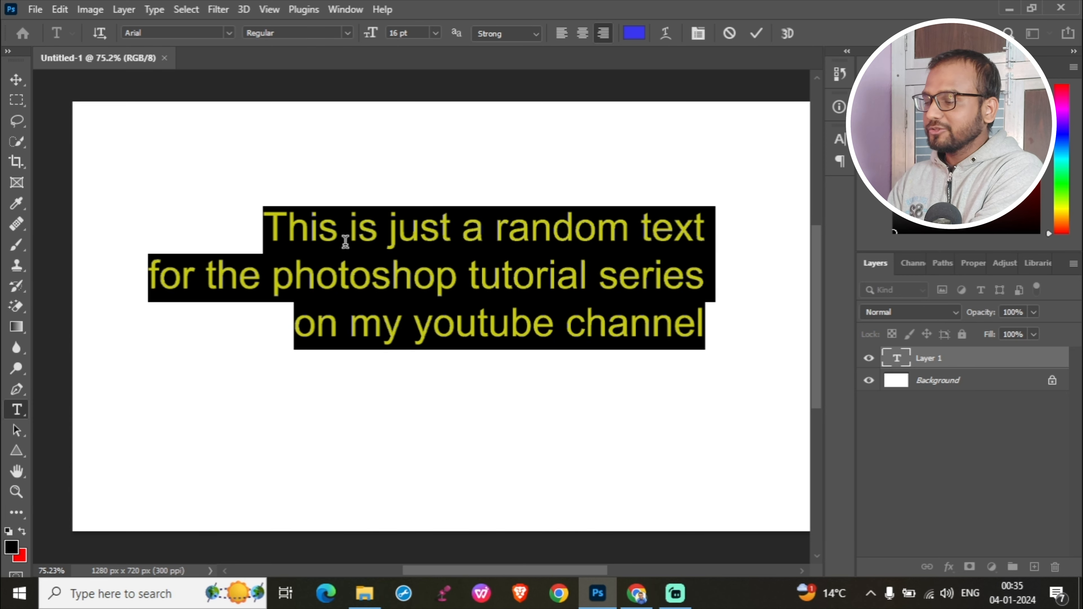
pyautogui.press('BackSpace')
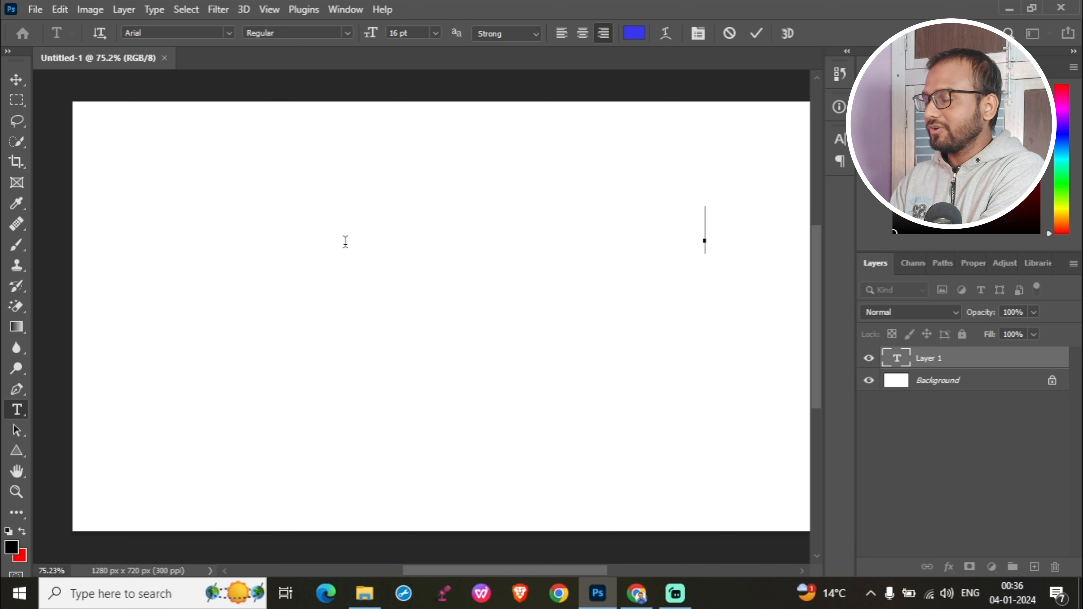
pyautogui.write('YouTub')
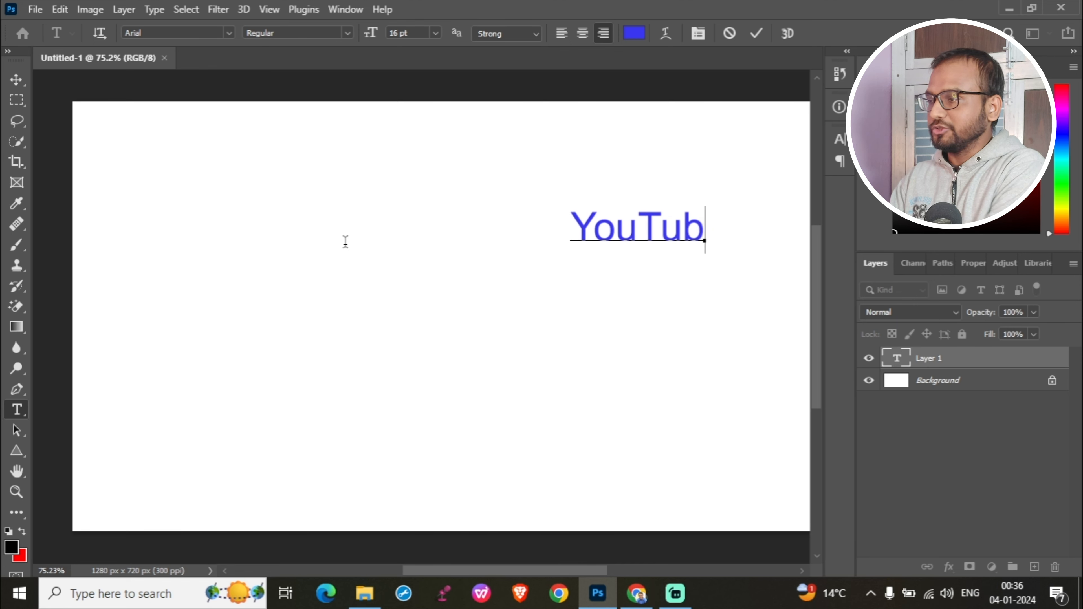
pyautogui.write('e')
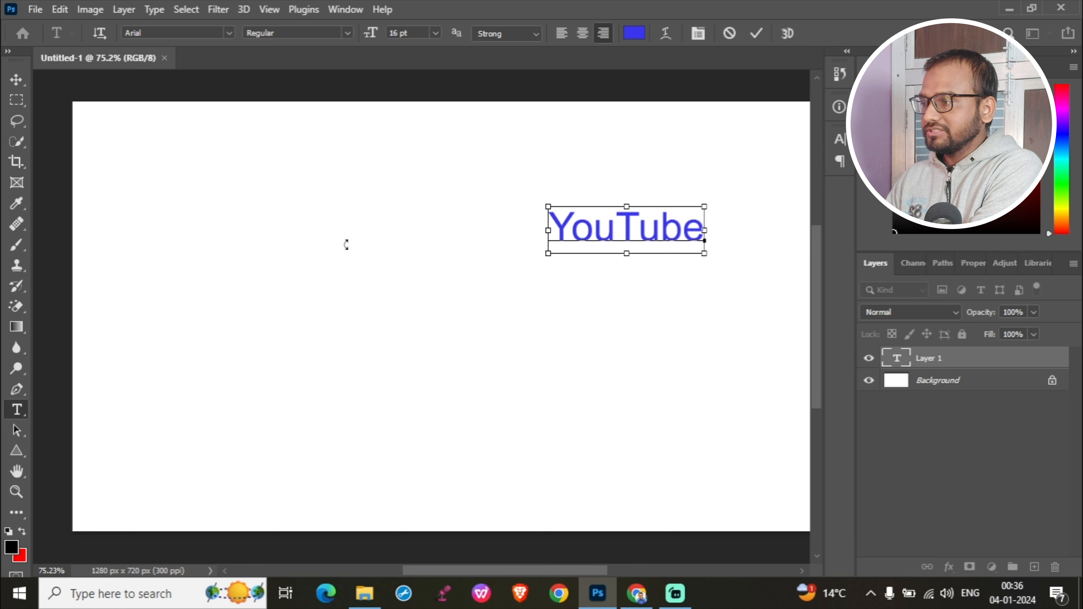
pyautogui.hotkey('ctrl', '0')
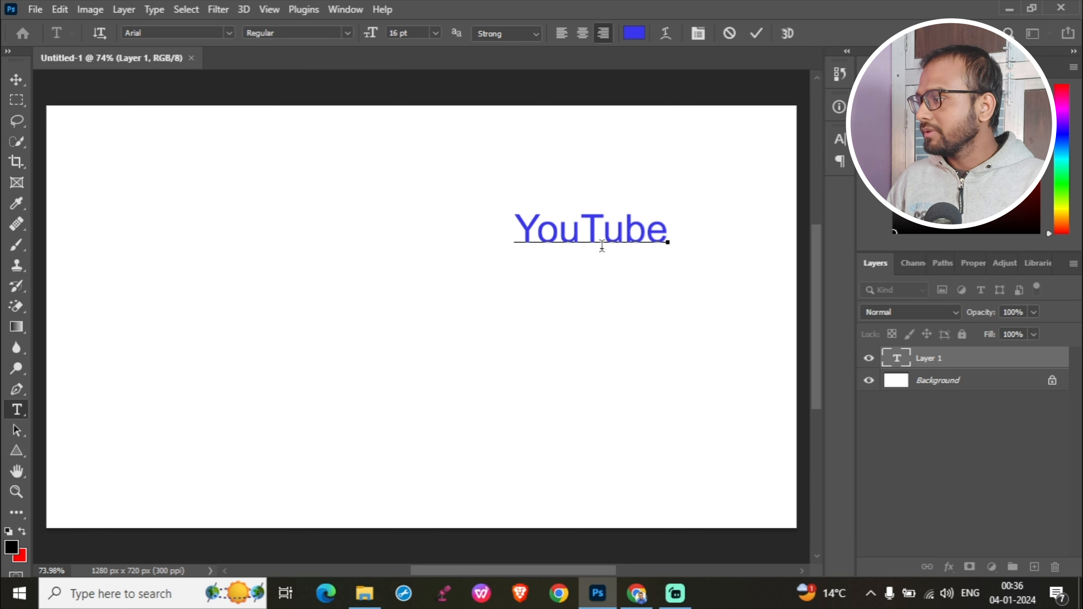
# Move the word YouTube toward the canvas centre and try vertical text orientation before returning it to horizontal.
pyautogui.moveTo(601, 287); pyautogui.dragTo(434, 326)
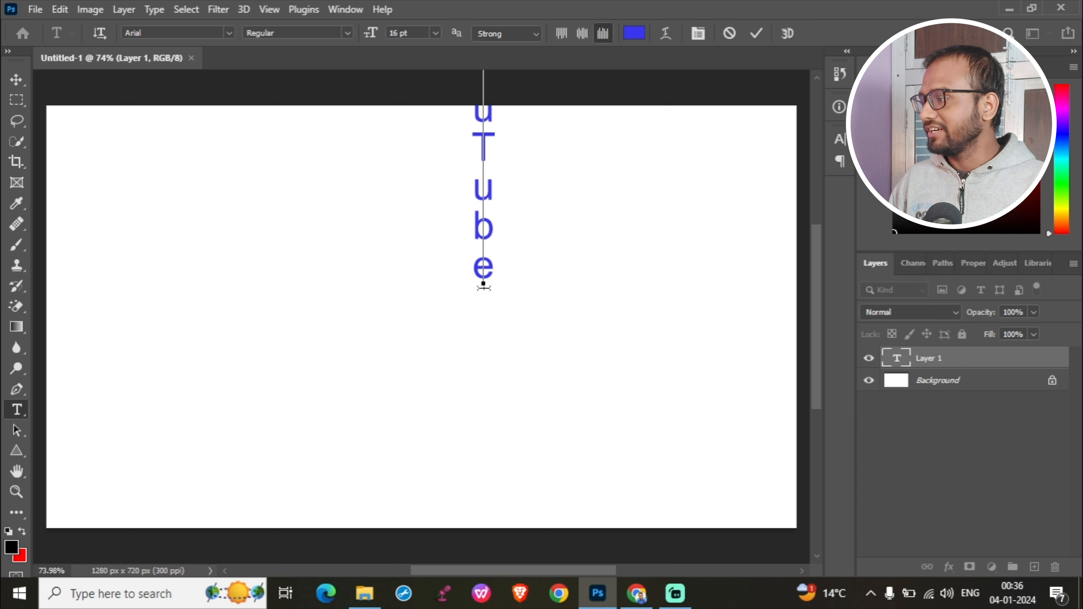
pyautogui.moveTo(485, 344); pyautogui.dragTo(459, 487)
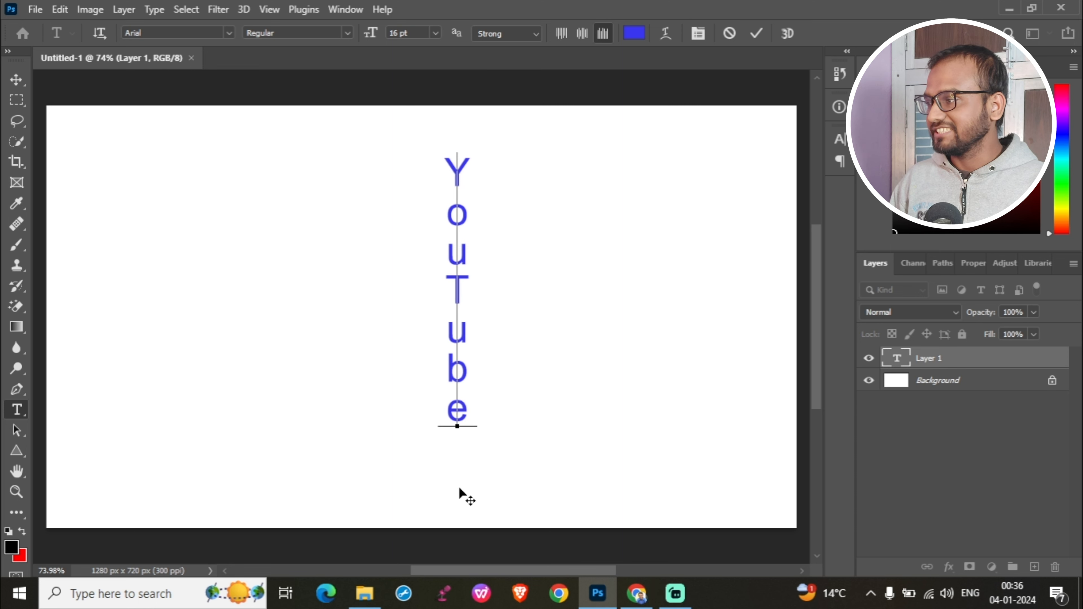
pyautogui.click(99, 33)
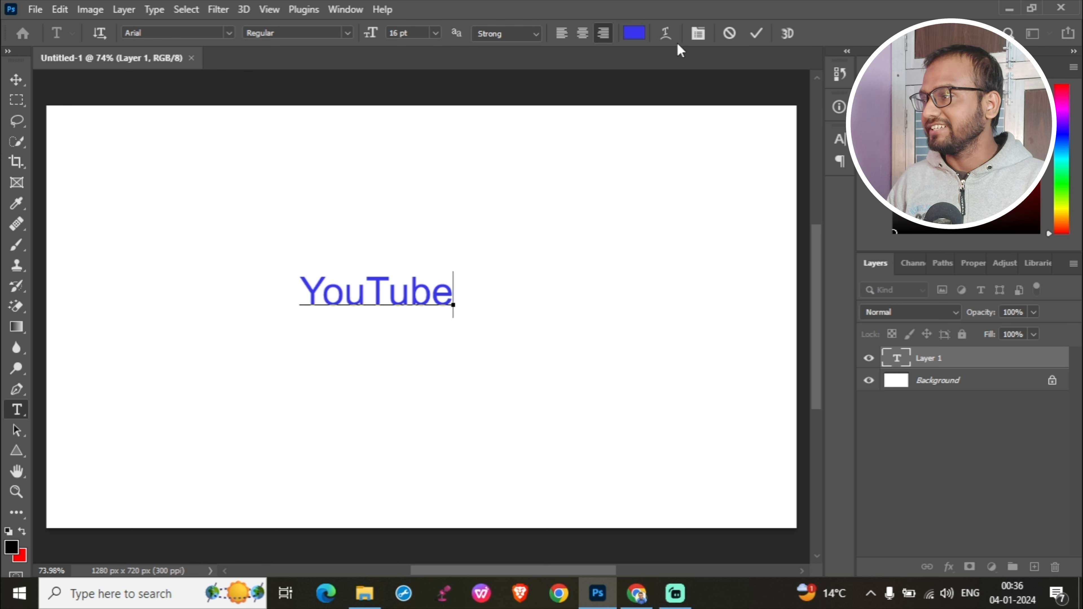
# Try the Bulge warp style on the word YouTube with a bend of -41%, followed by +60%.
pyautogui.click(665, 33)
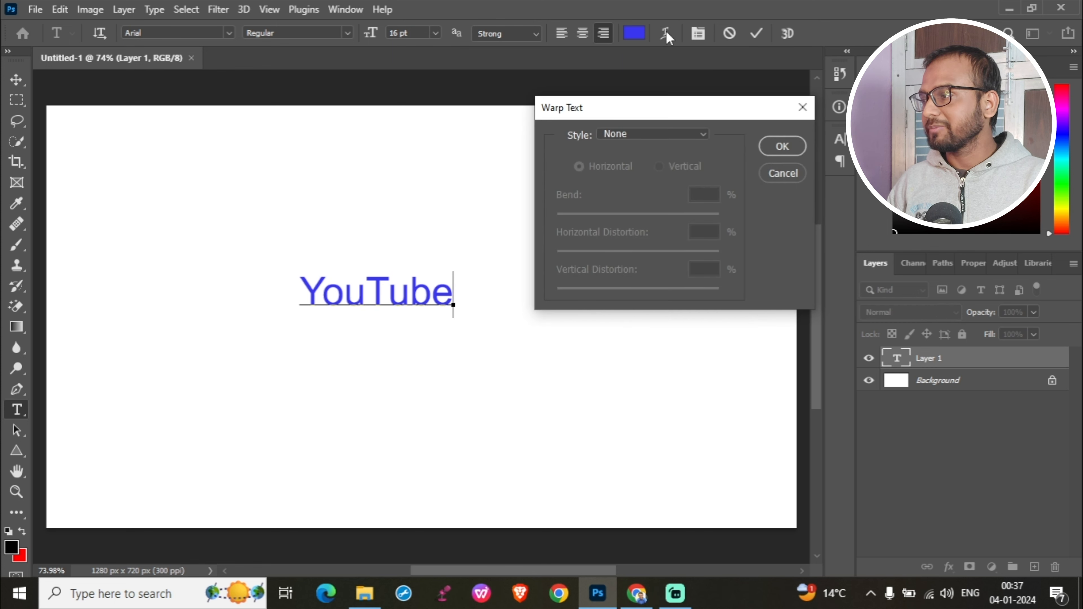
pyautogui.click(663, 136)
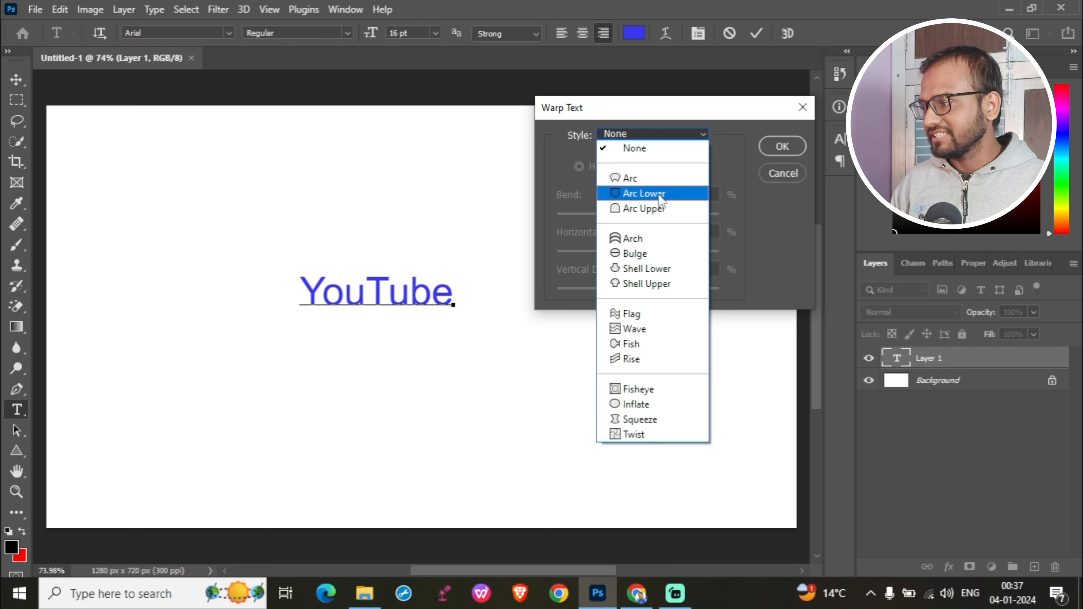
pyautogui.click(655, 255)
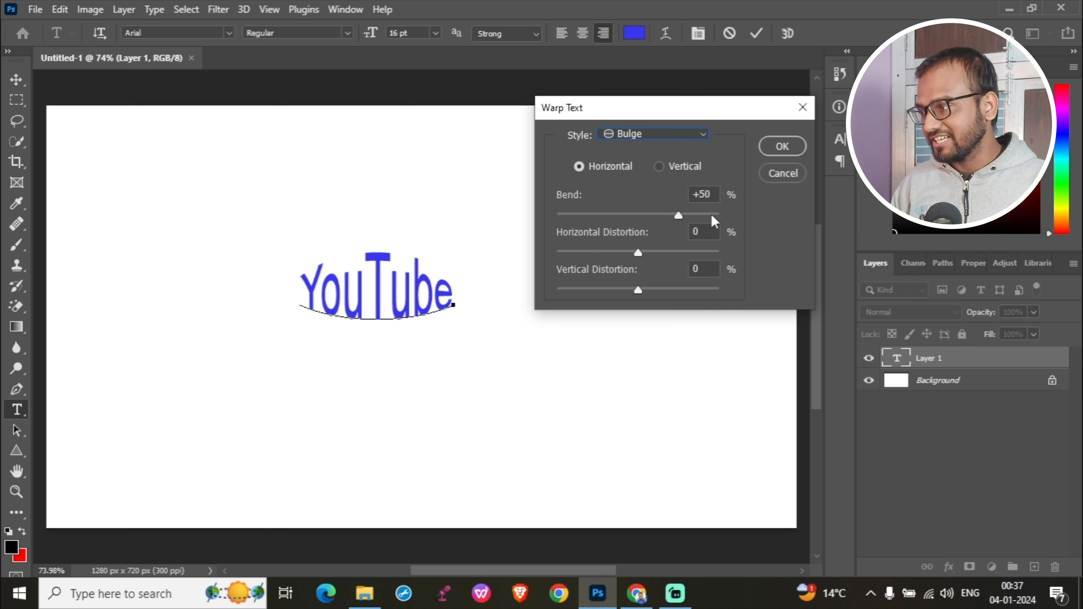
pyautogui.moveTo(678, 216); pyautogui.dragTo(605, 216)
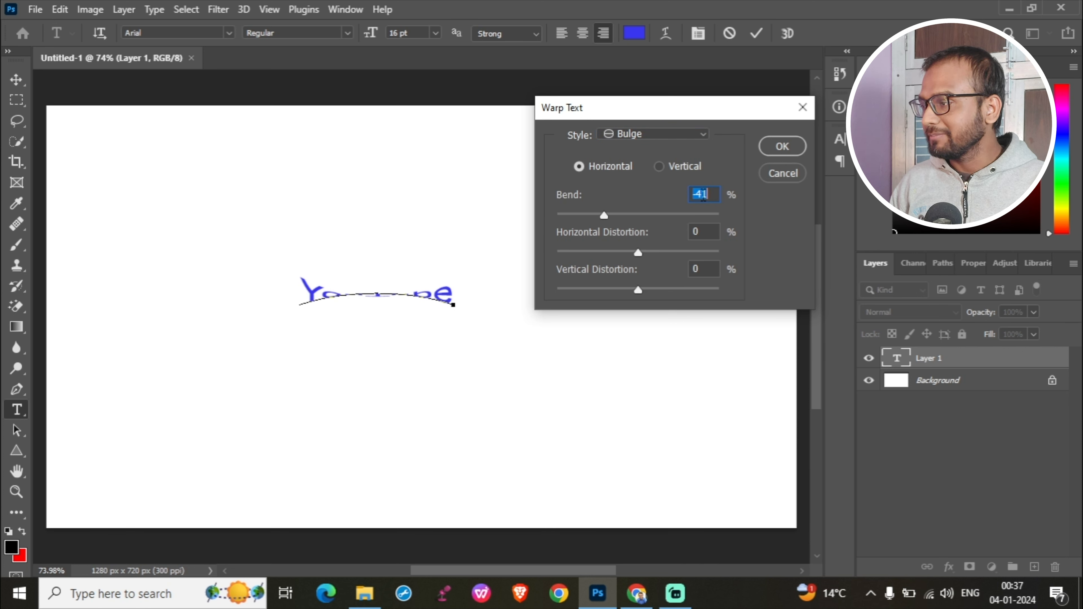
pyautogui.moveTo(604, 217); pyautogui.dragTo(687, 220)
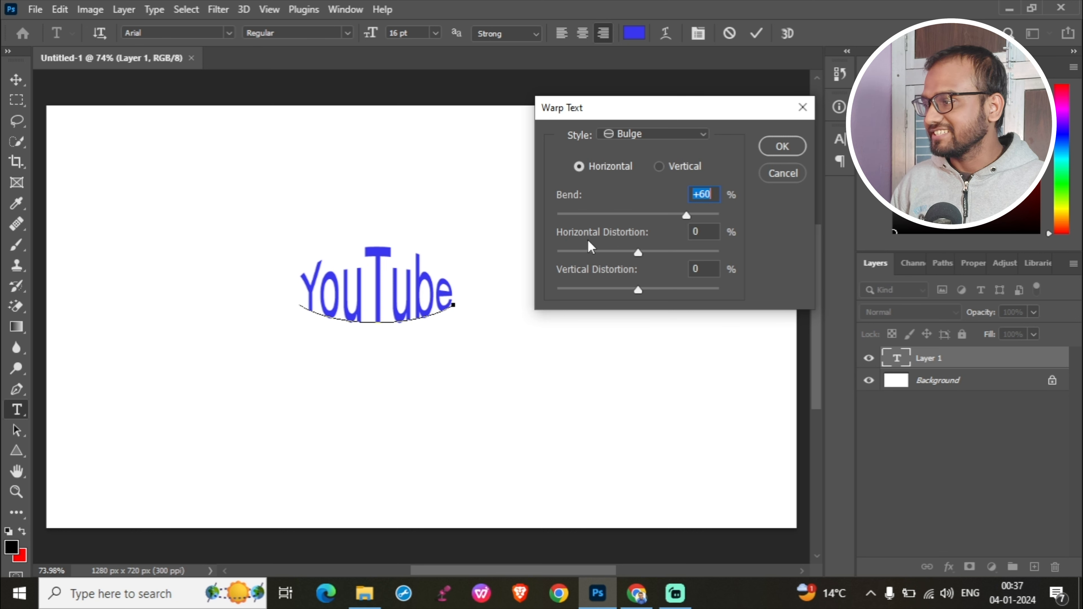
# Try the Flag and Fish warp styles on the word YouTube, and leave the text without any warp.
pyautogui.click(673, 139)
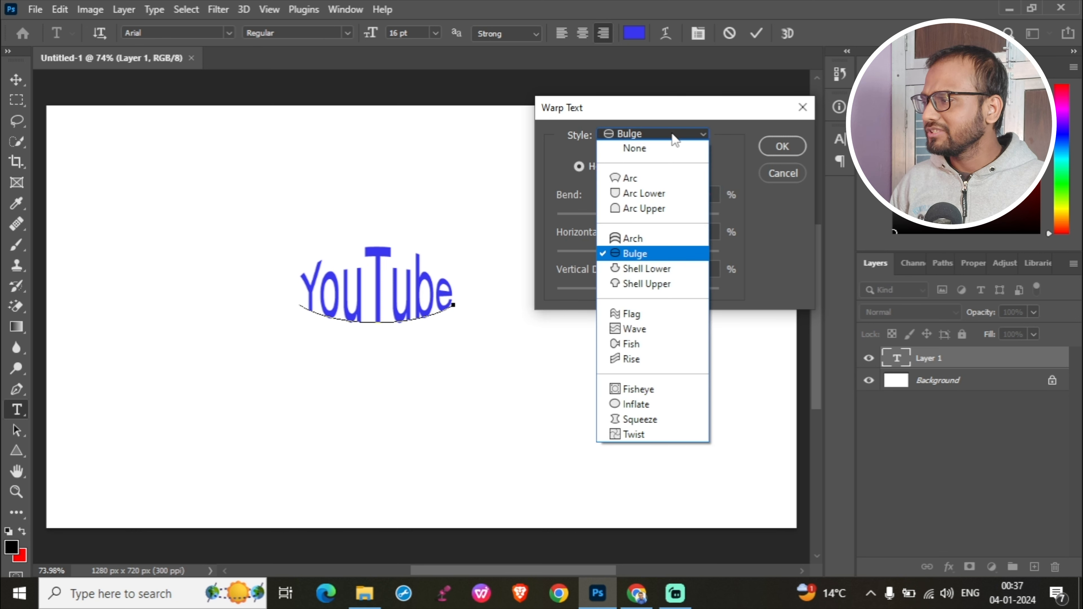
pyautogui.click(652, 314)
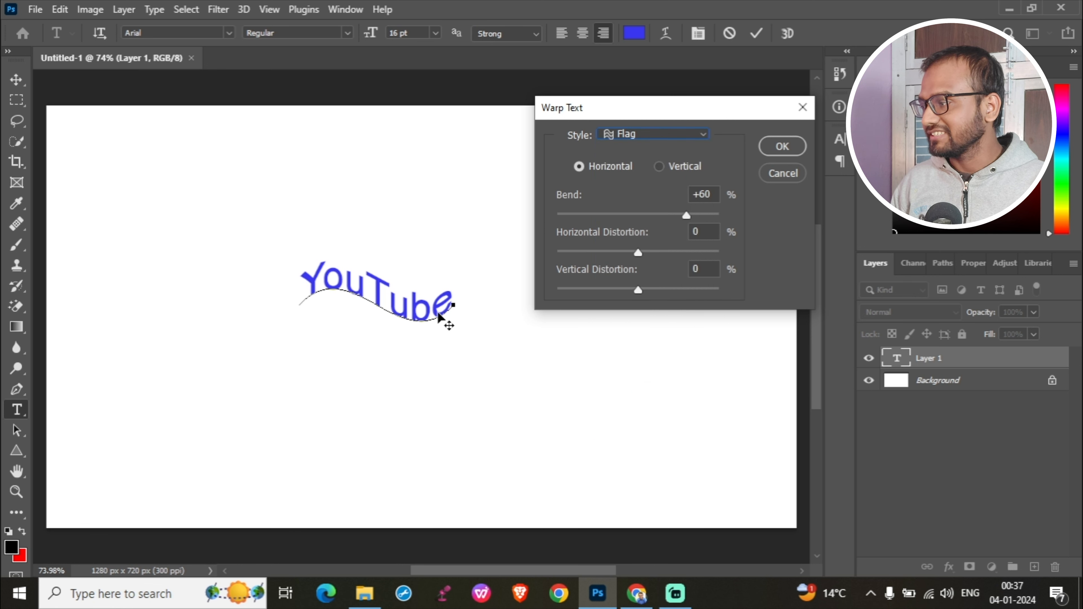
pyautogui.click(663, 137)
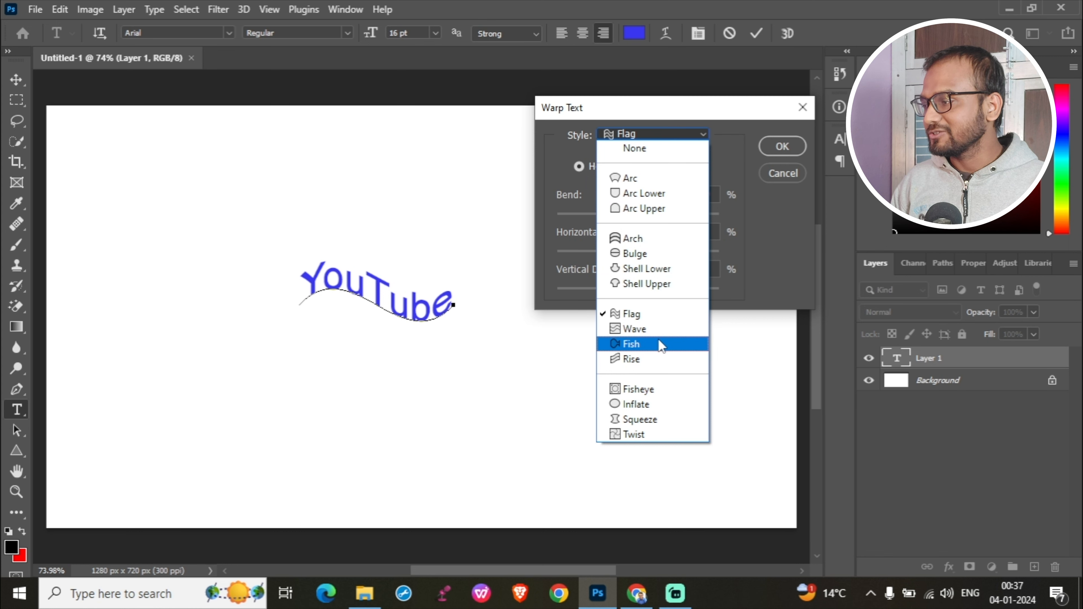
pyautogui.click(662, 345)
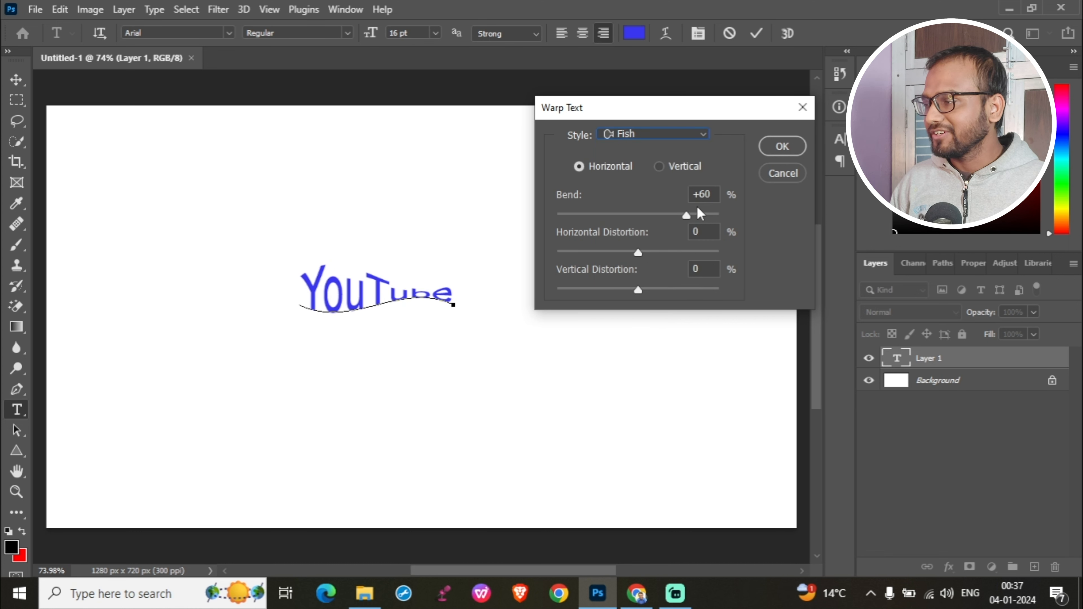
pyautogui.click(677, 136)
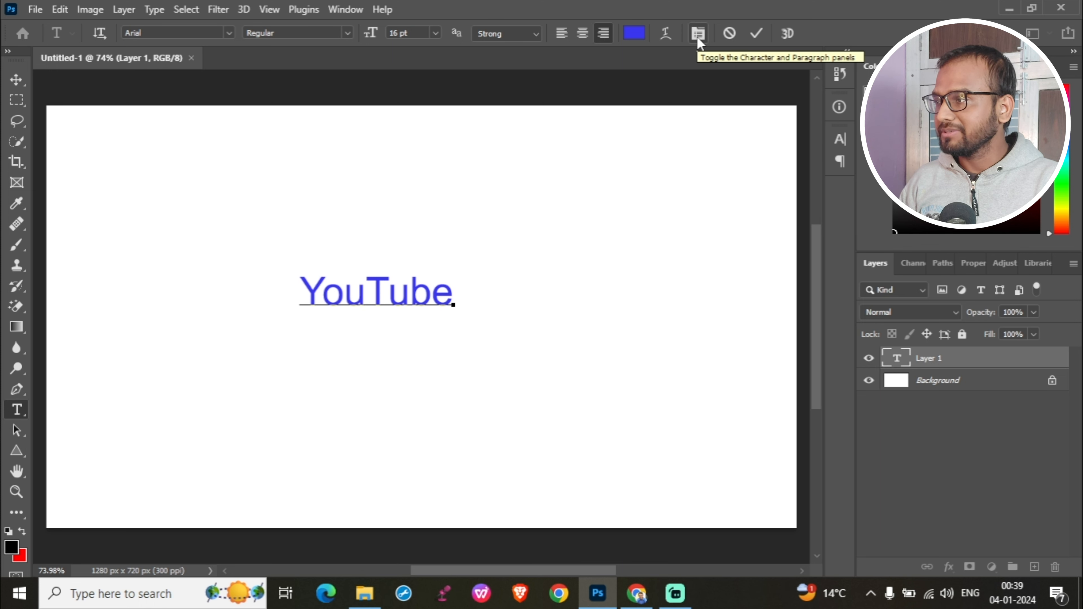
# Show the character formatting settings and apply Faux Bold to the whole word YouTube.
pyautogui.click(844, 139)
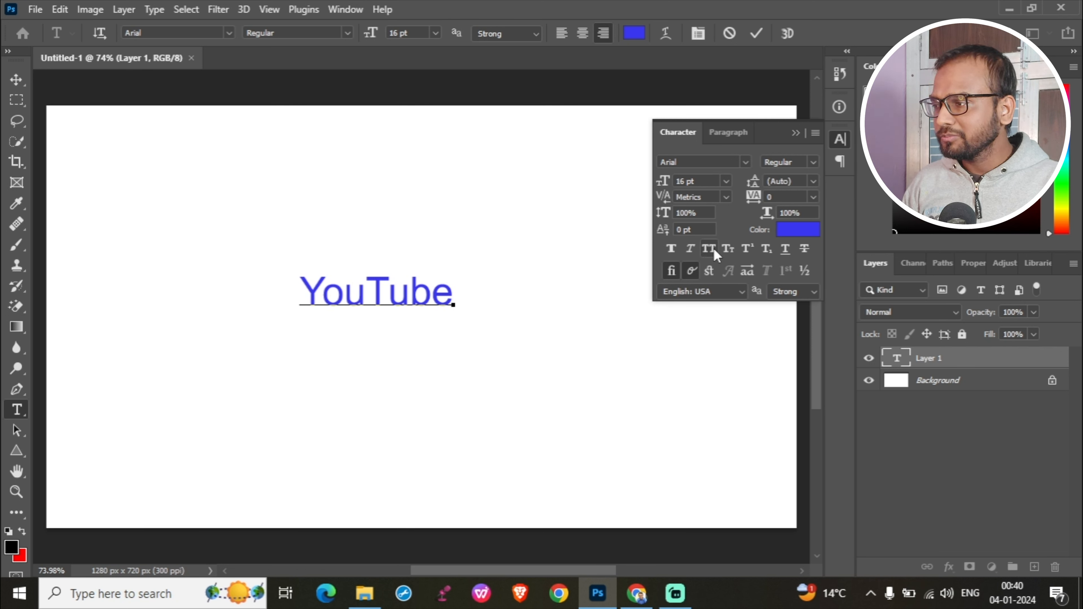
pyautogui.click(672, 250)
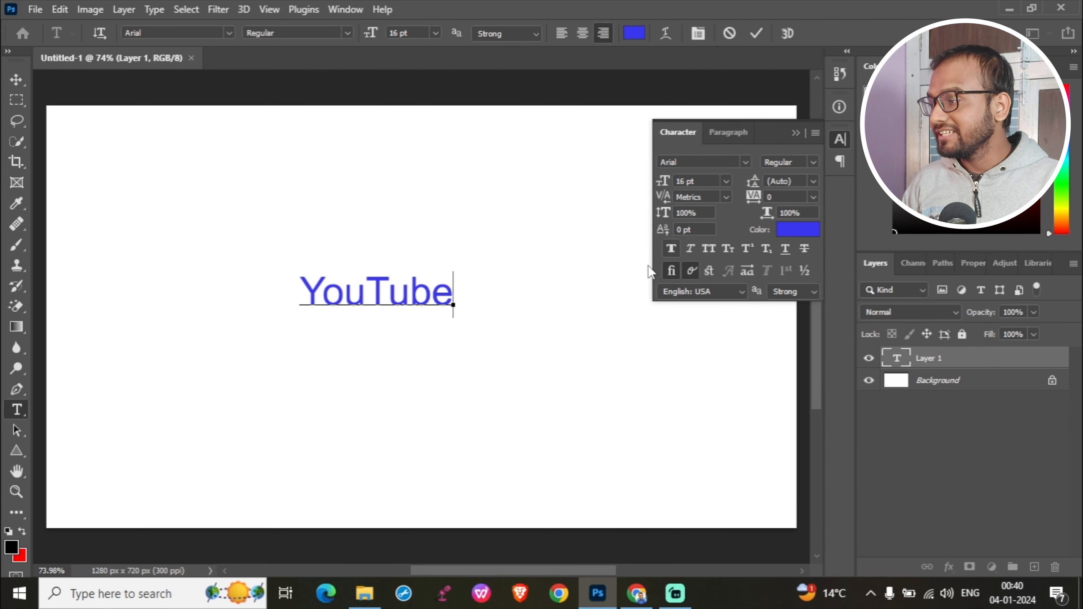
pyautogui.moveTo(454, 291); pyautogui.dragTo(301, 285)
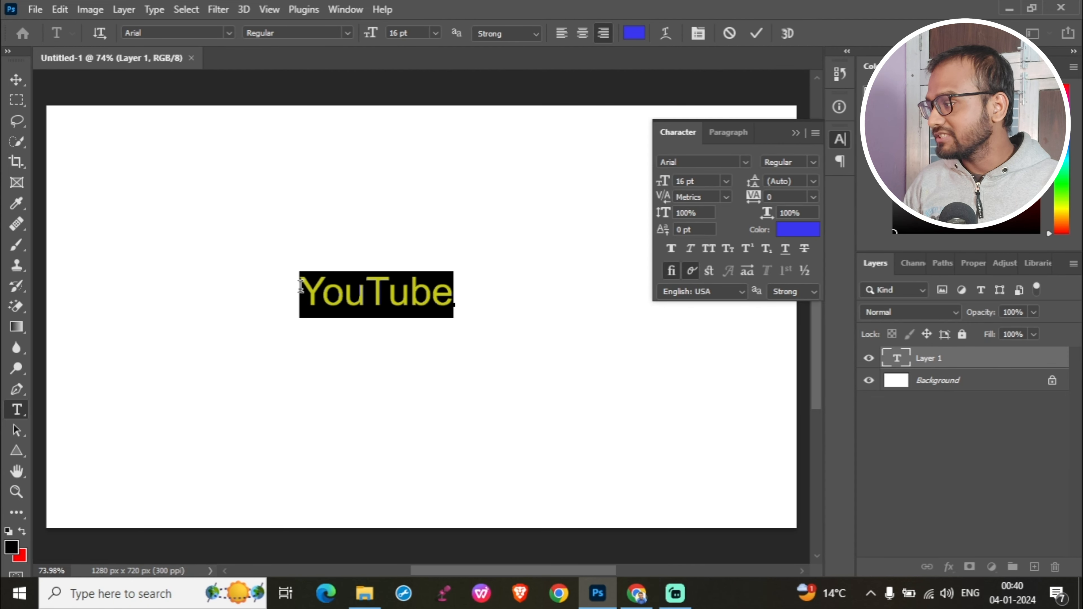
pyautogui.click(670, 251)
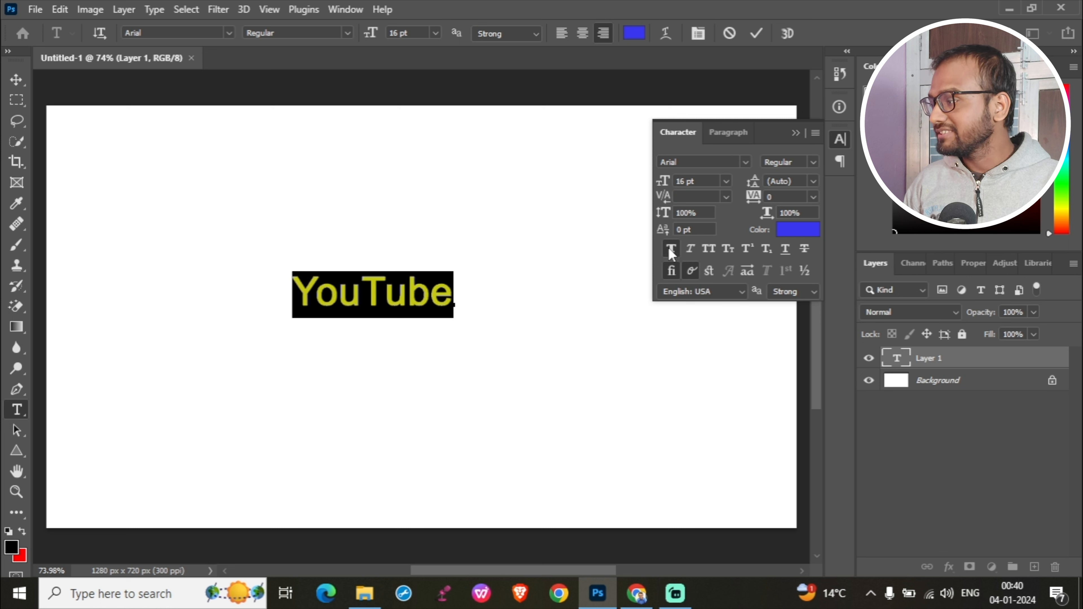
pyautogui.click(459, 279)
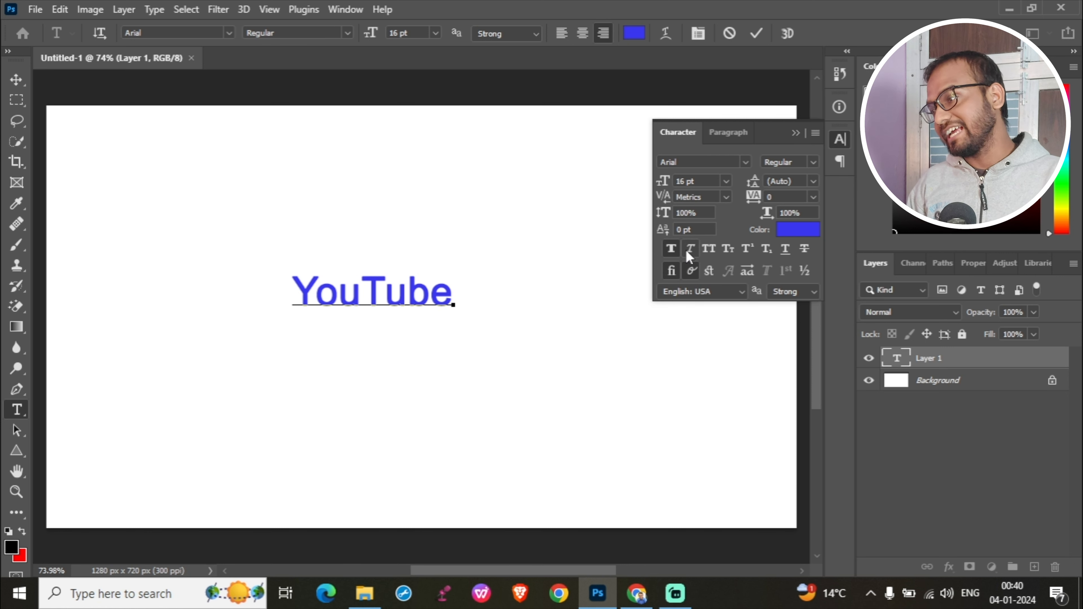
# Add Faux Italic to the whole word YouTube and deselect the text.
pyautogui.moveTo(460, 283); pyautogui.dragTo(298, 277)
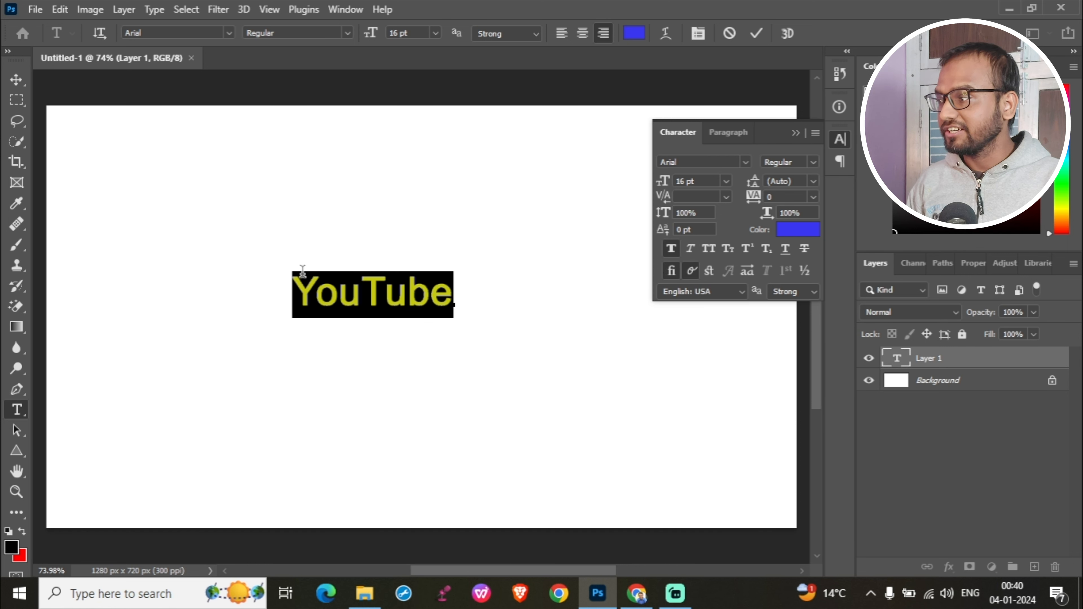
pyautogui.click(691, 250)
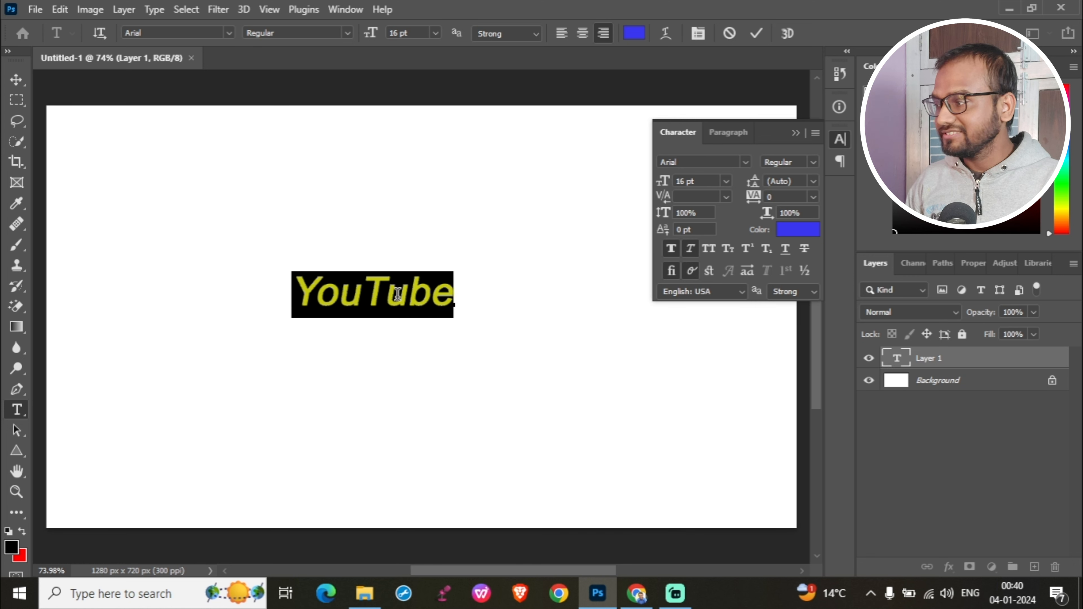
pyautogui.click(452, 288)
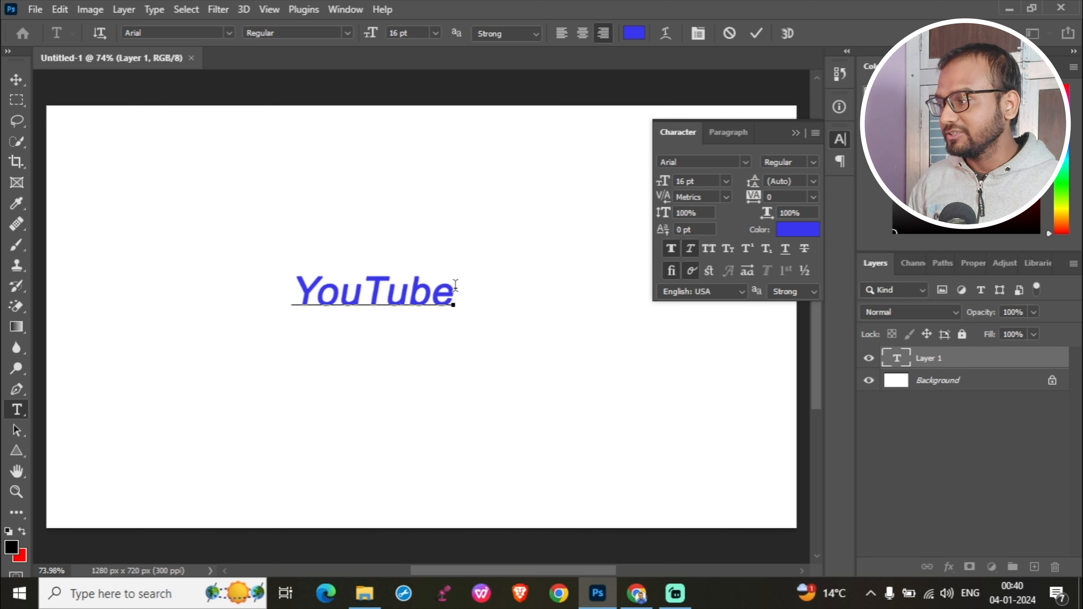
# Remove Faux Bold from the whole word YouTube.
pyautogui.moveTo(457, 294); pyautogui.dragTo(293, 295)
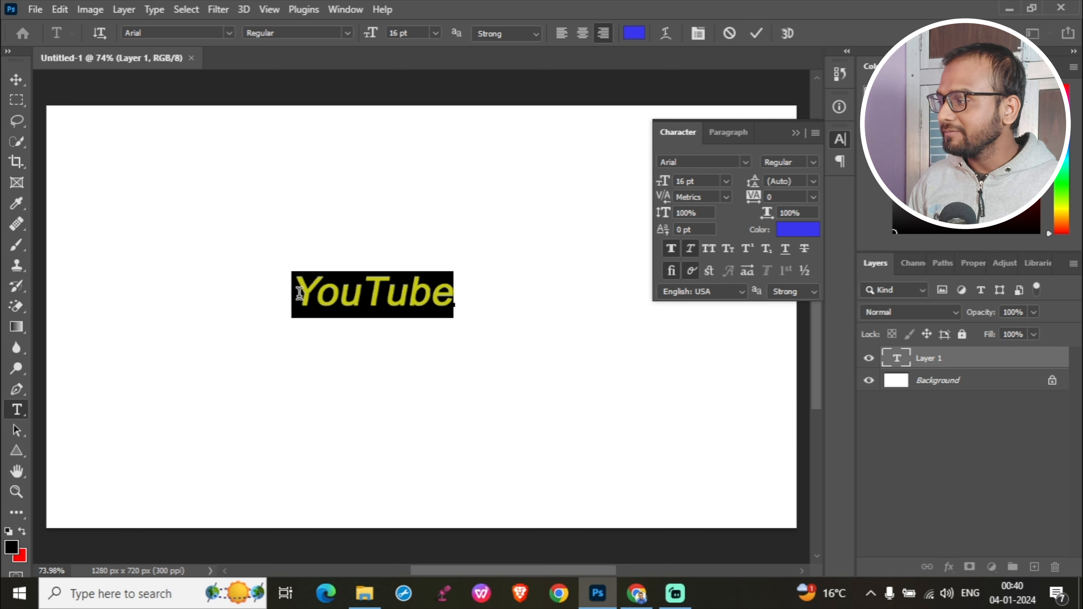
pyautogui.click(671, 250)
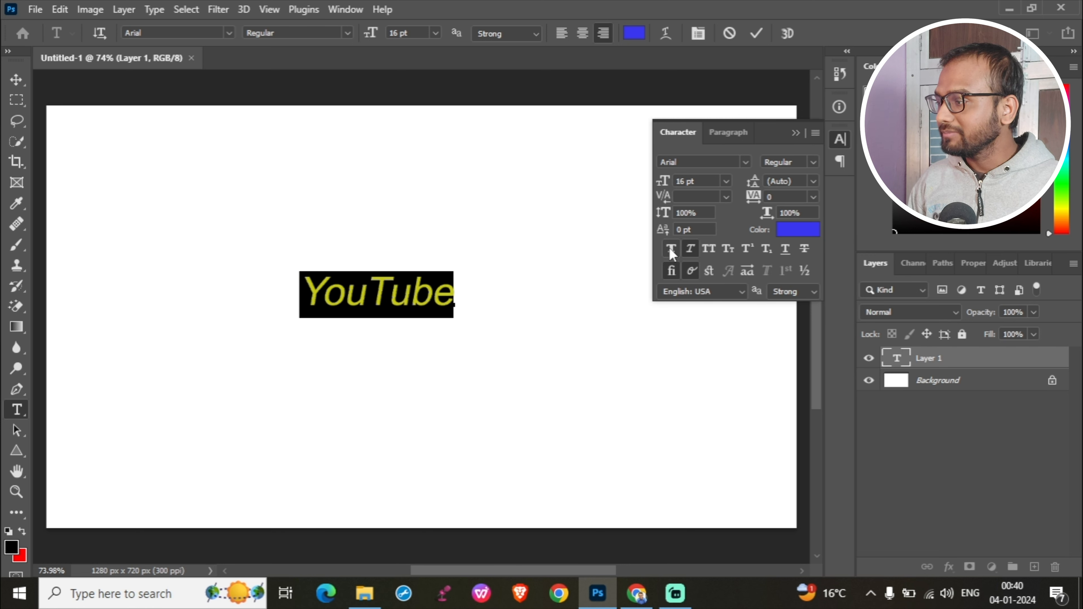
# Remove Faux Italic from the whole word YouTube.
pyautogui.click(446, 290)
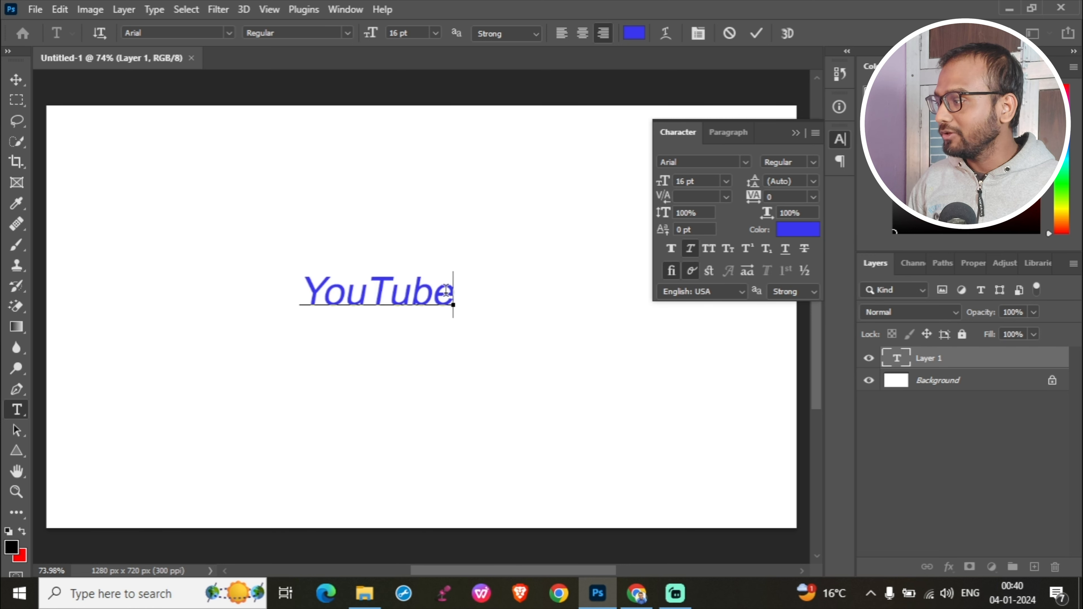
pyautogui.moveTo(474, 300); pyautogui.dragTo(299, 302)
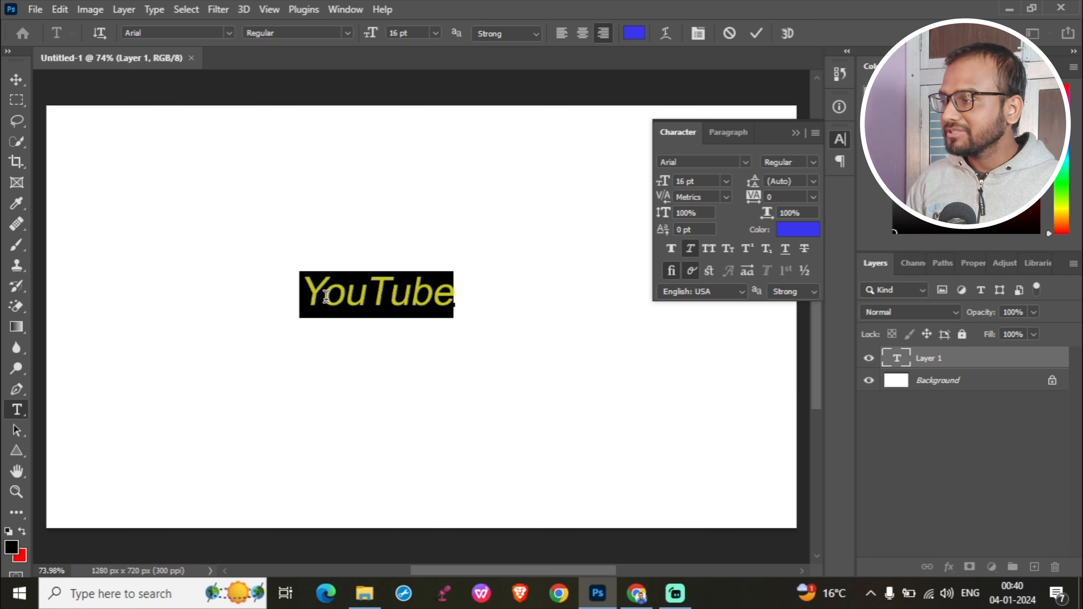
pyautogui.click(685, 248)
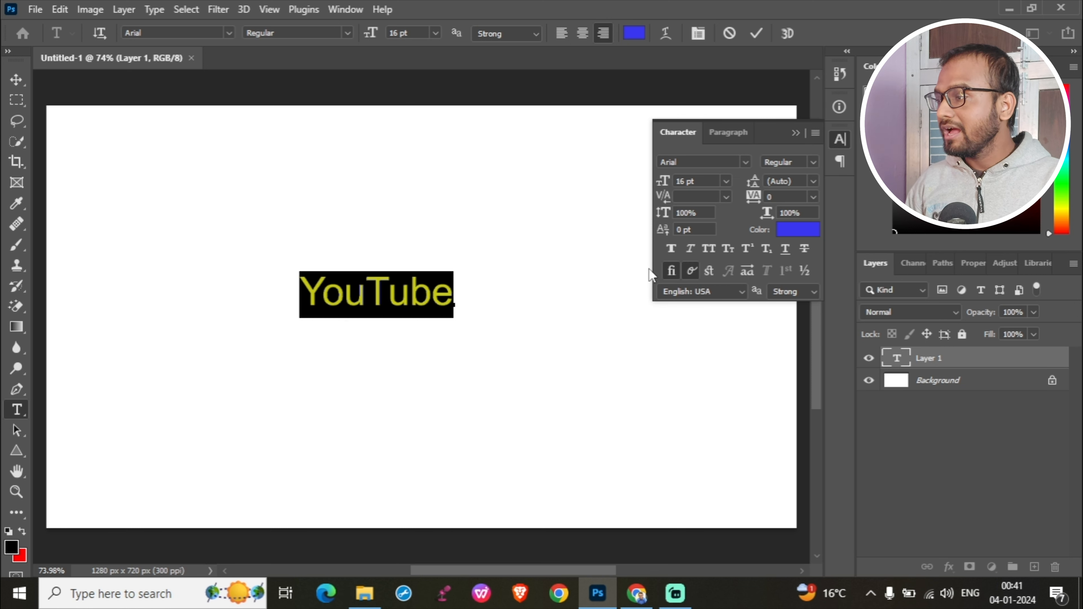
# Try All Caps and Small Caps in turn on the whole word YouTube, switching each one off again.
pyautogui.click(710, 248)
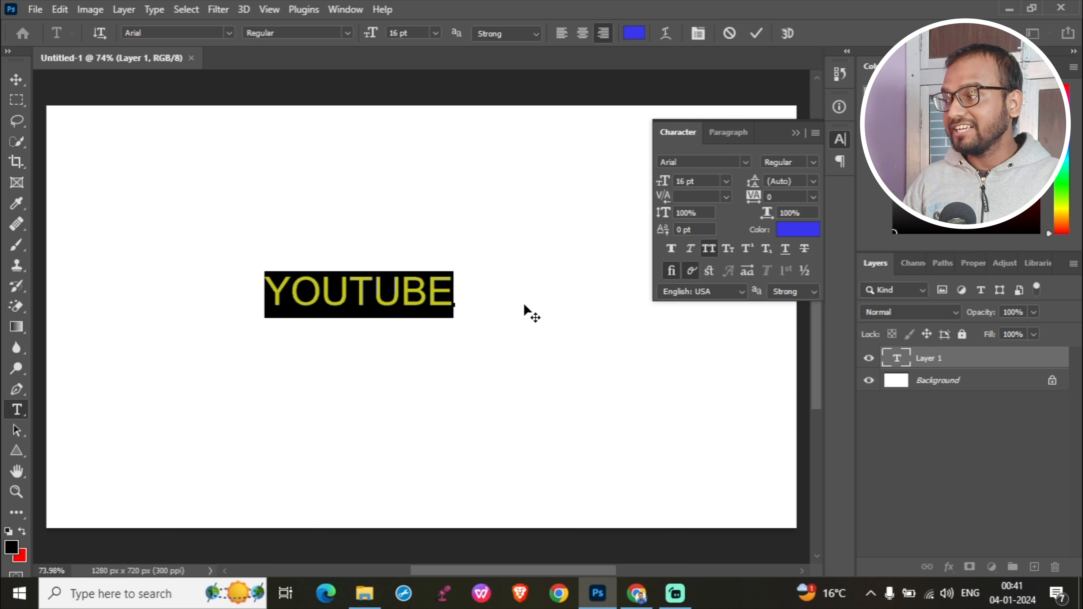
pyautogui.click(709, 250)
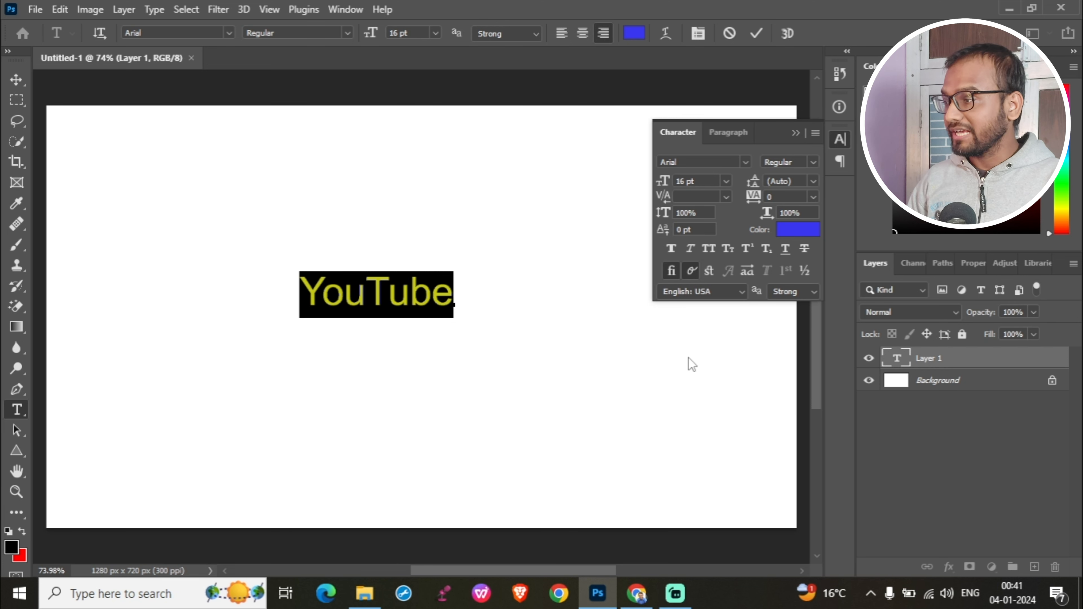
pyautogui.click(727, 249)
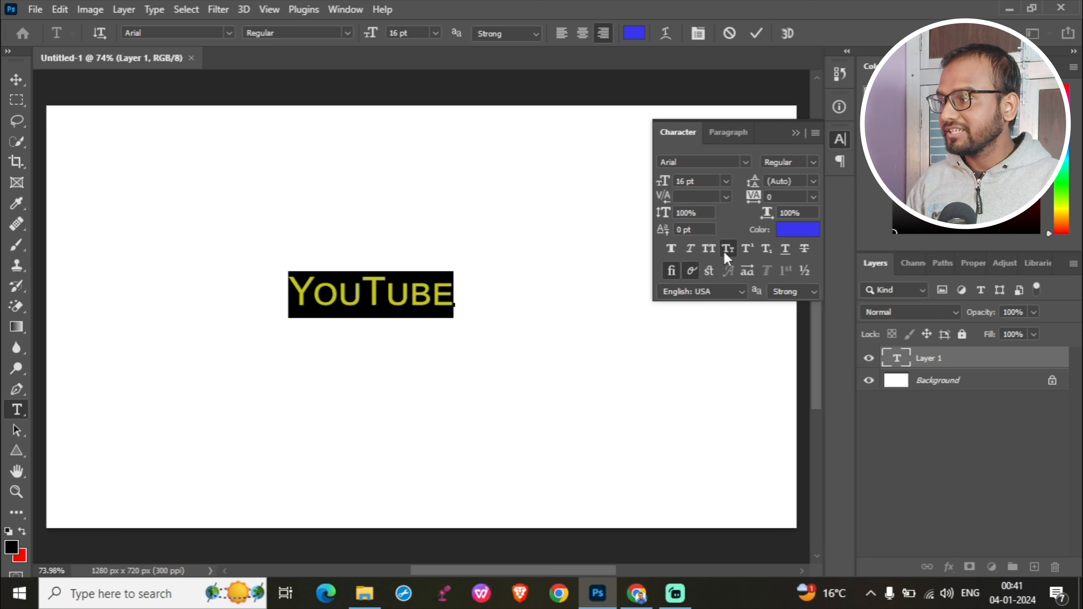
pyautogui.click(385, 295)
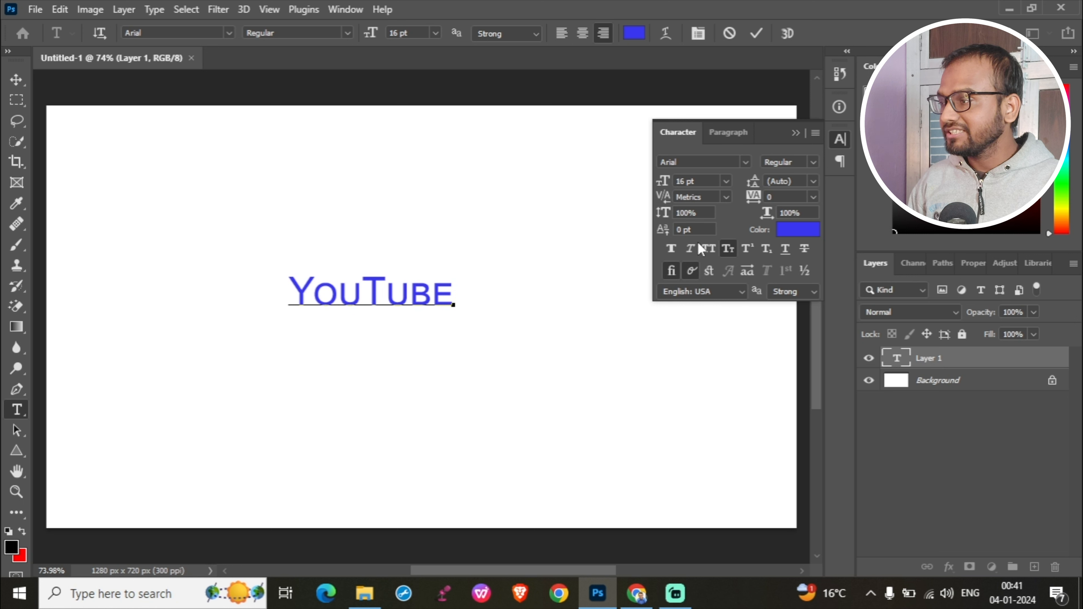
pyautogui.moveTo(374, 289); pyautogui.dragTo(271, 286)
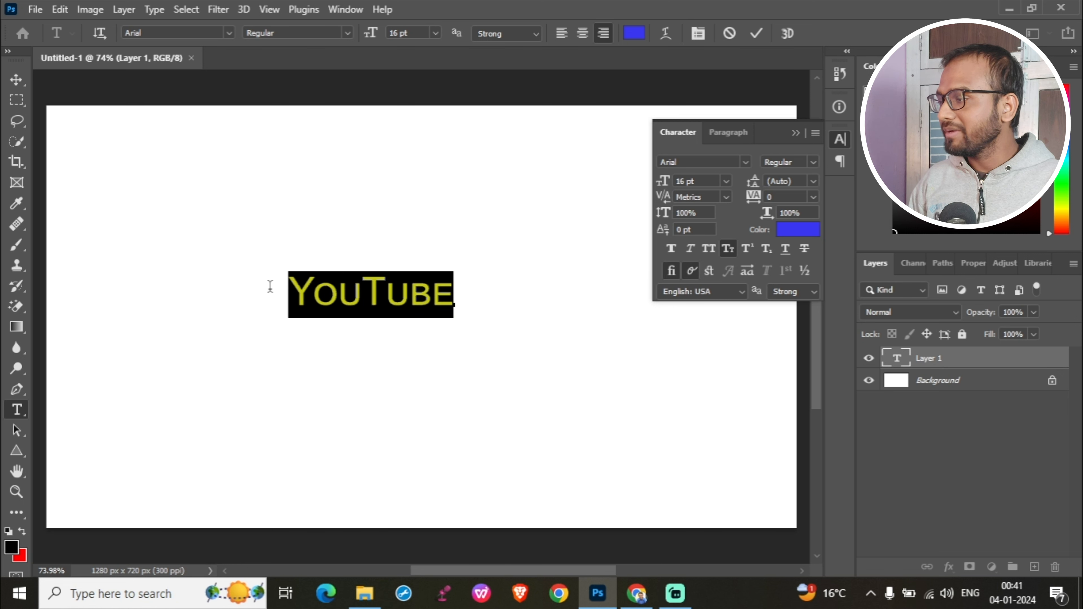
pyautogui.click(732, 248)
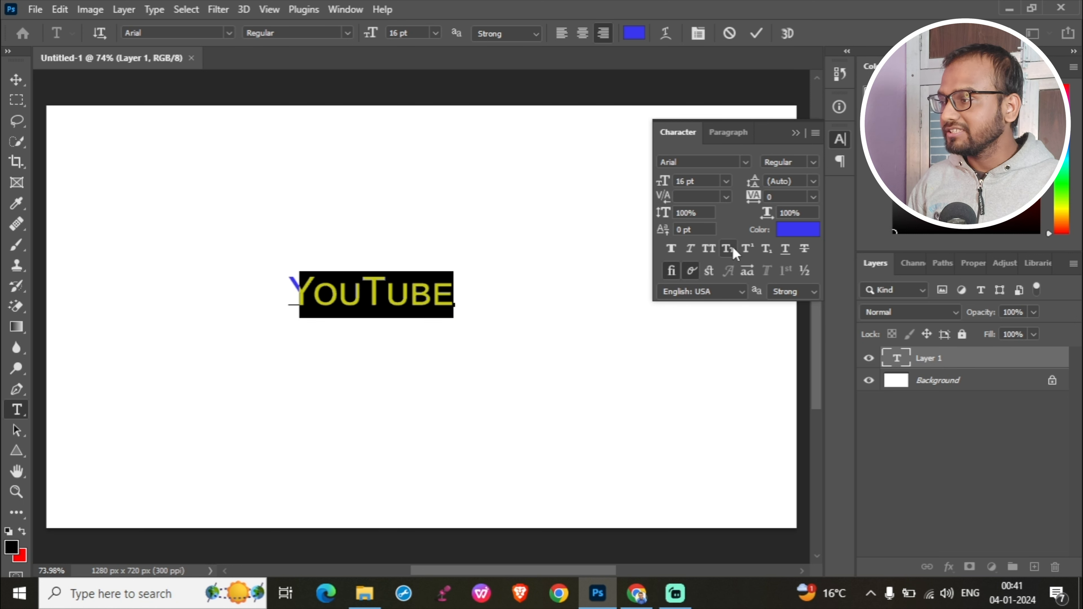
# Apply All Caps to the whole word YouTube for comparison, and switch it over to Small Caps.
pyautogui.click(713, 249)
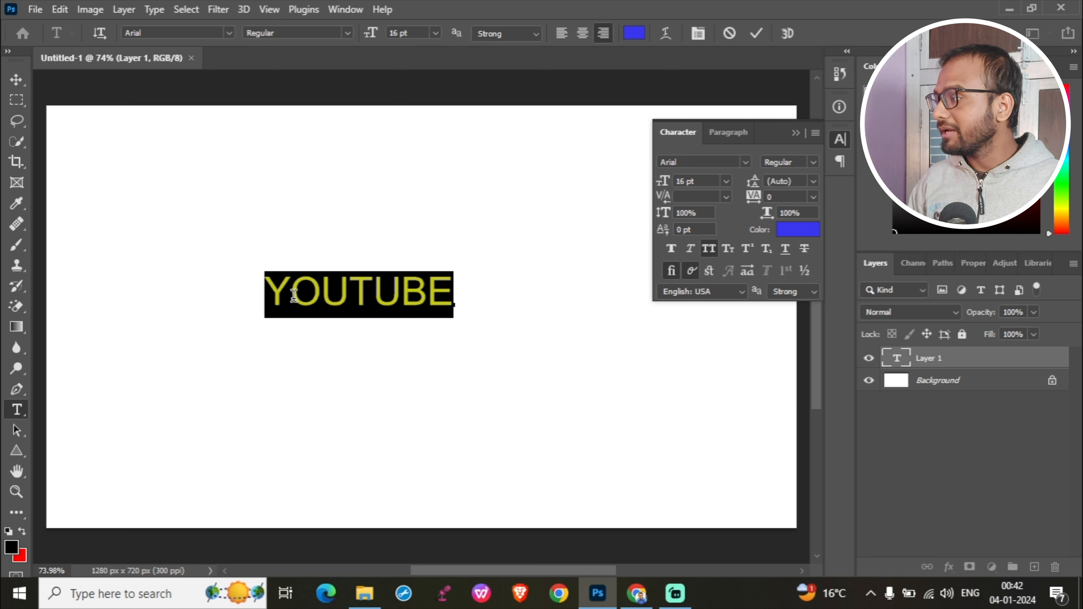
pyautogui.click(450, 299)
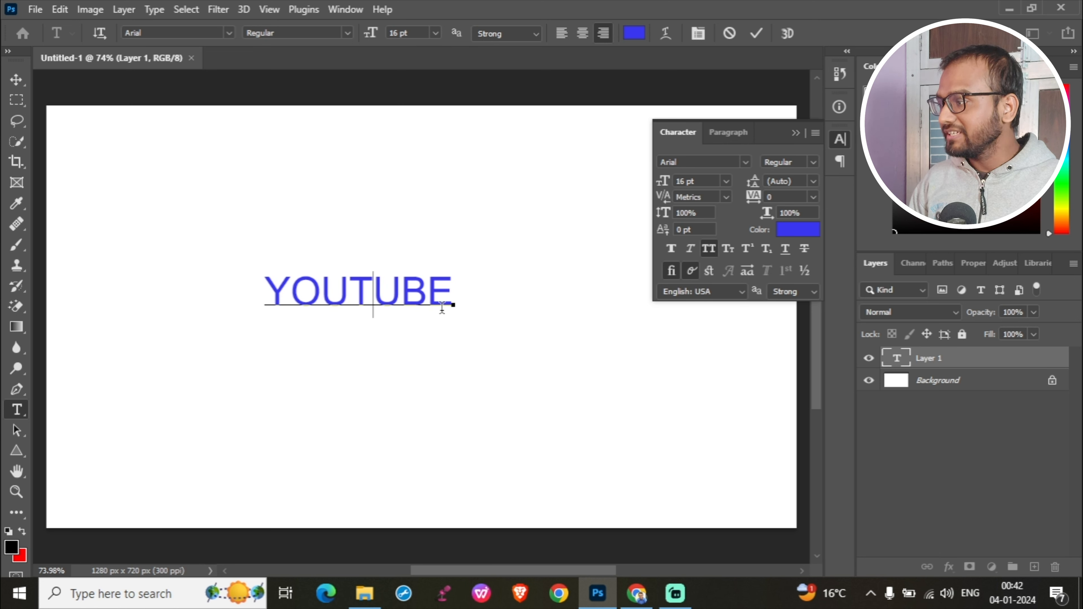
pyautogui.moveTo(459, 291); pyautogui.dragTo(259, 299)
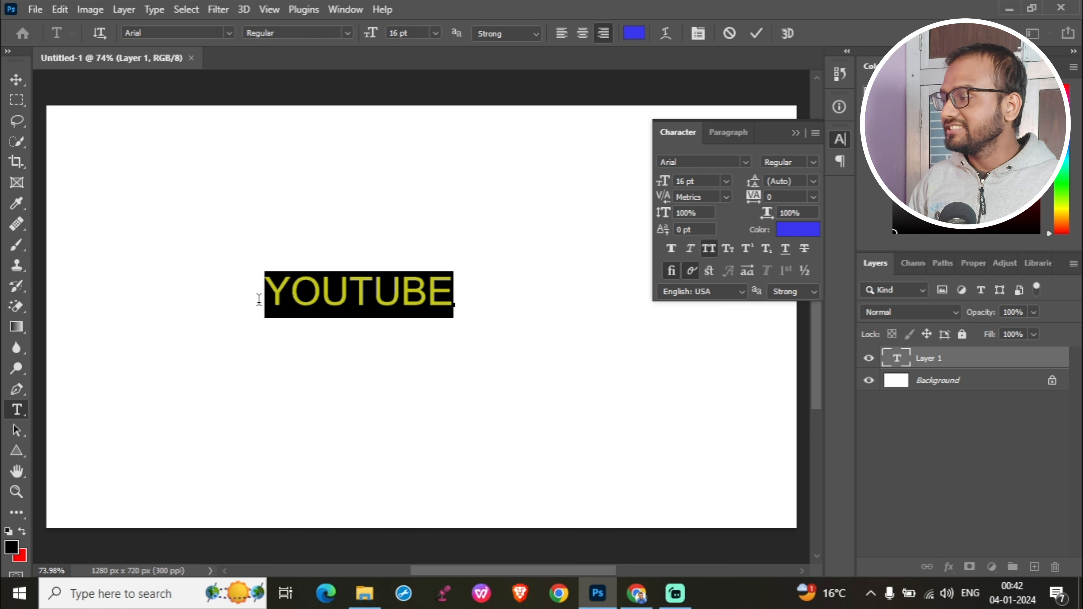
pyautogui.click(708, 250)
pyautogui.click(728, 250)
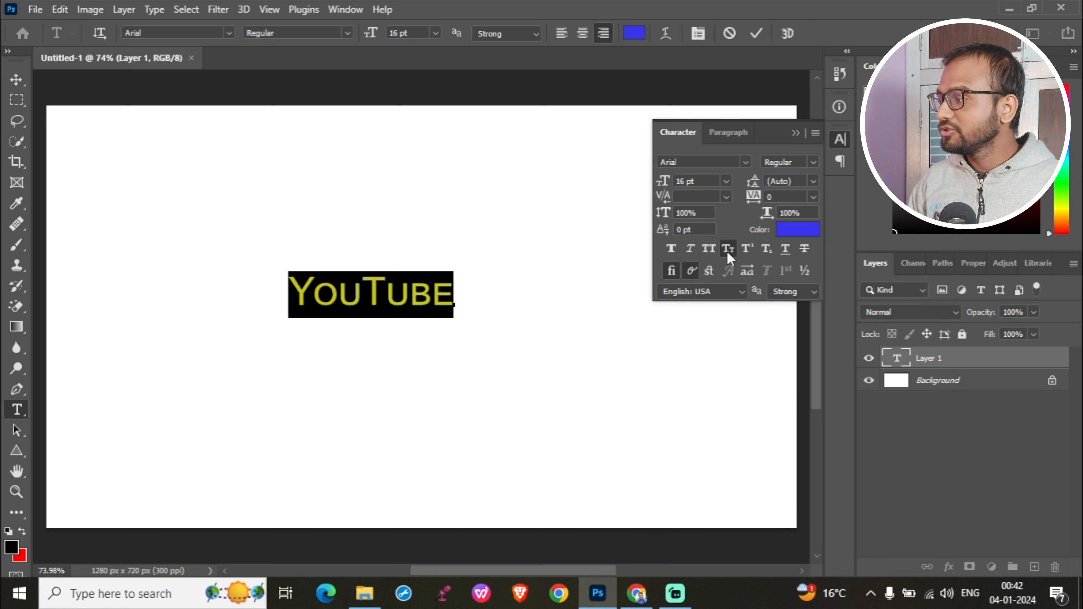
# Replace the word YouTube with the expression "X2 + Y2" in normal capitalisation.
pyautogui.click(358, 287)
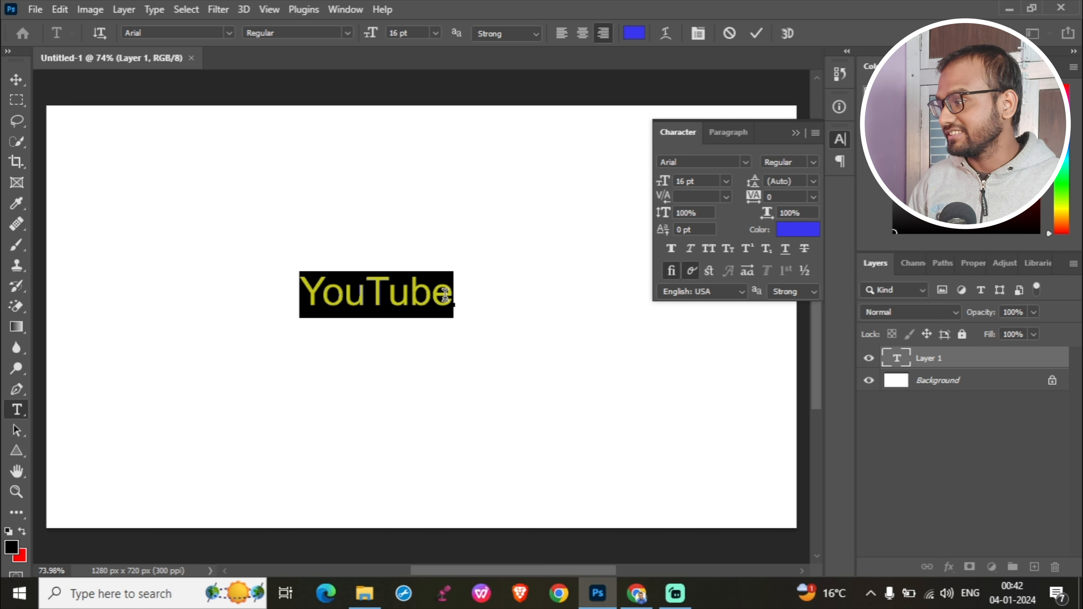
pyautogui.moveTo(454, 290); pyautogui.dragTo(264, 292)
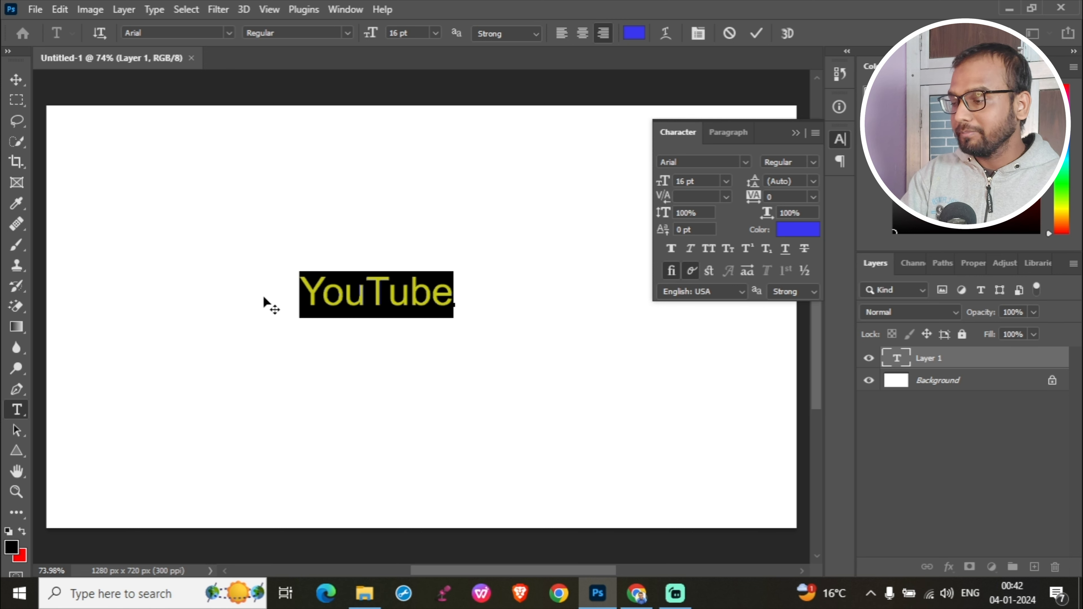
pyautogui.press('Right')
pyautogui.press('BackSpace')
pyautogui.press('BackSpace')
pyautogui.press('BackSpace')
pyautogui.press('BackSpace')
pyautogui.press('BackSpace')
pyautogui.press('BackSpace')
pyautogui.press('BackSpace')
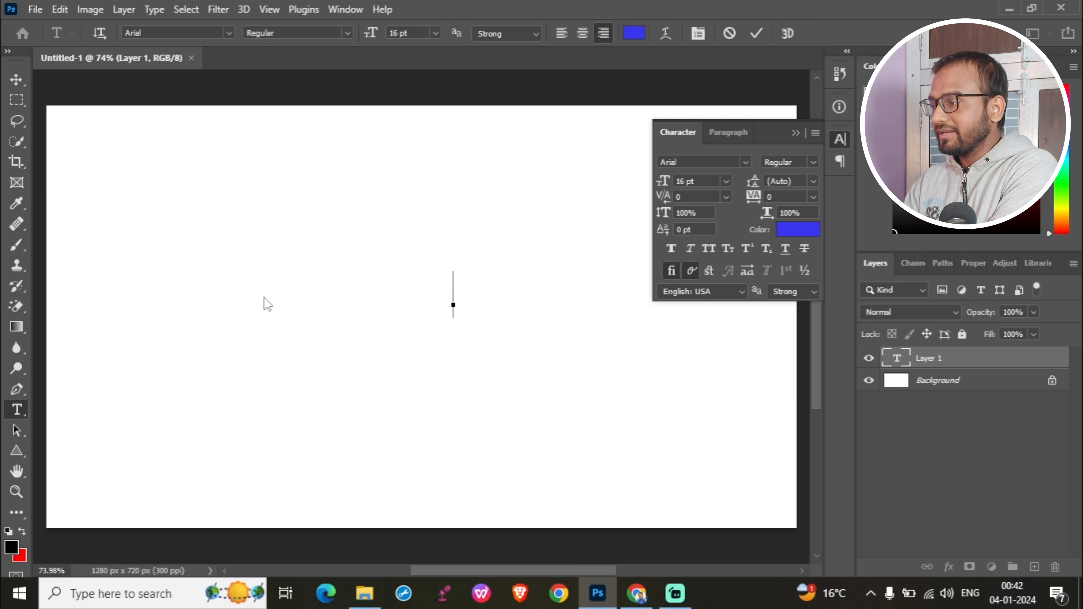
pyautogui.write('X2')
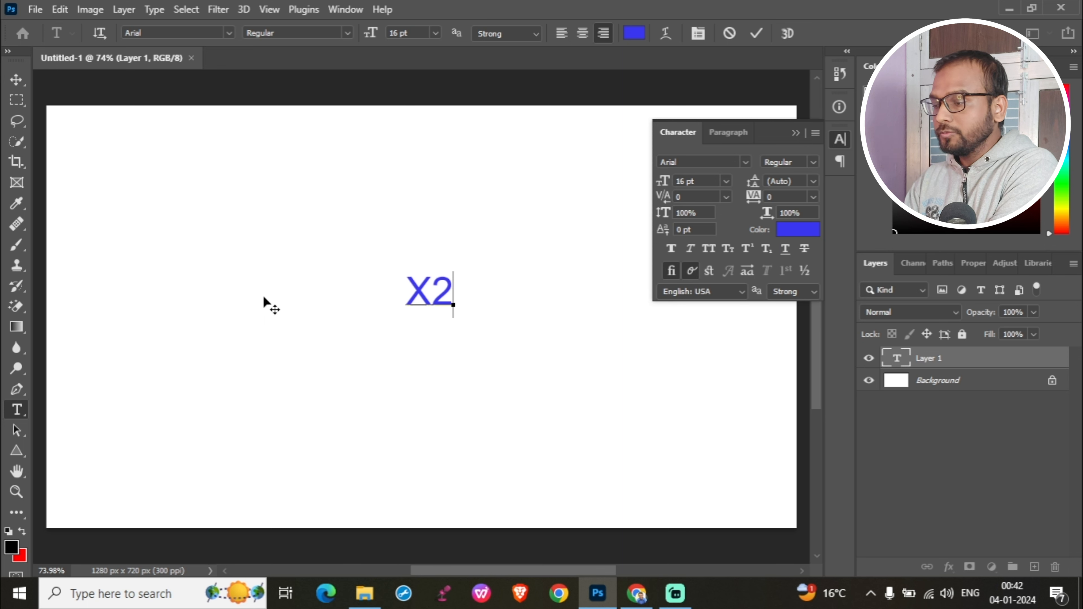
pyautogui.write(' + Y2')
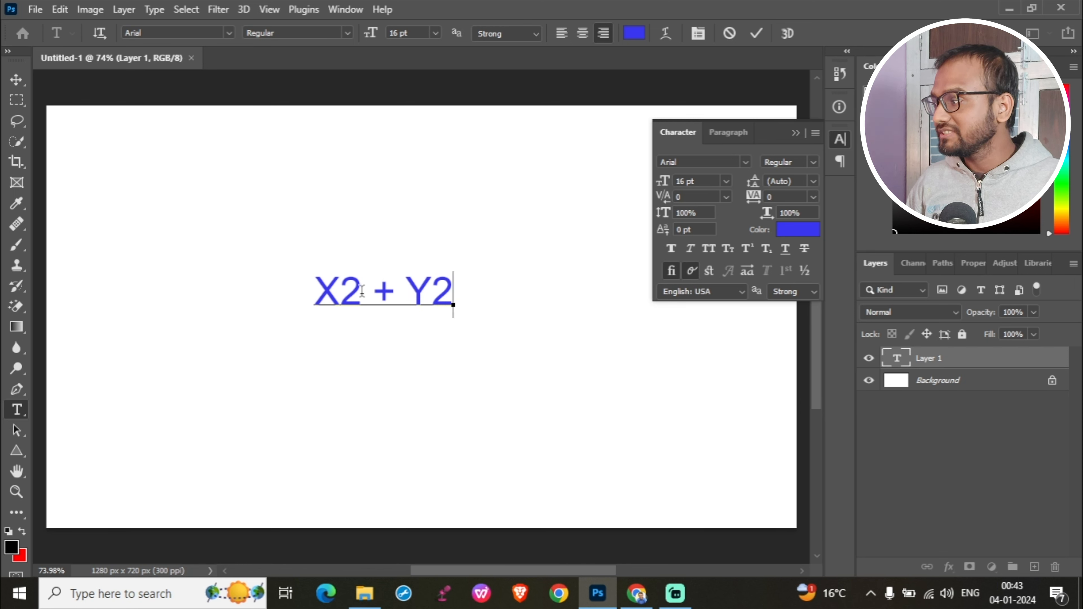
# Format the 2 after X and the 2 after Y as superscripts.
pyautogui.moveTo(363, 291); pyautogui.dragTo(346, 295)
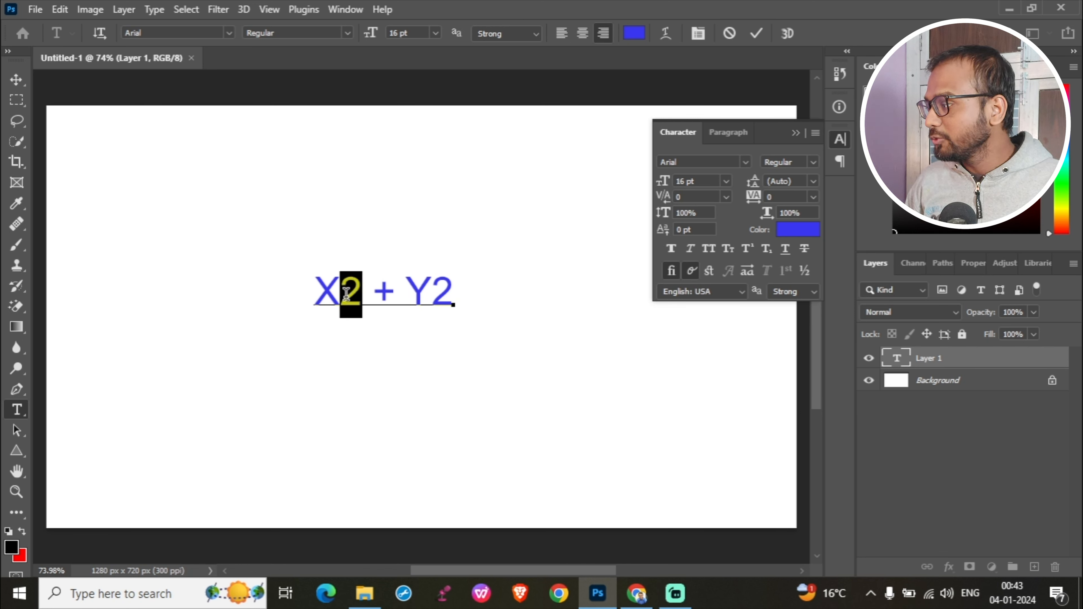
pyautogui.click(748, 249)
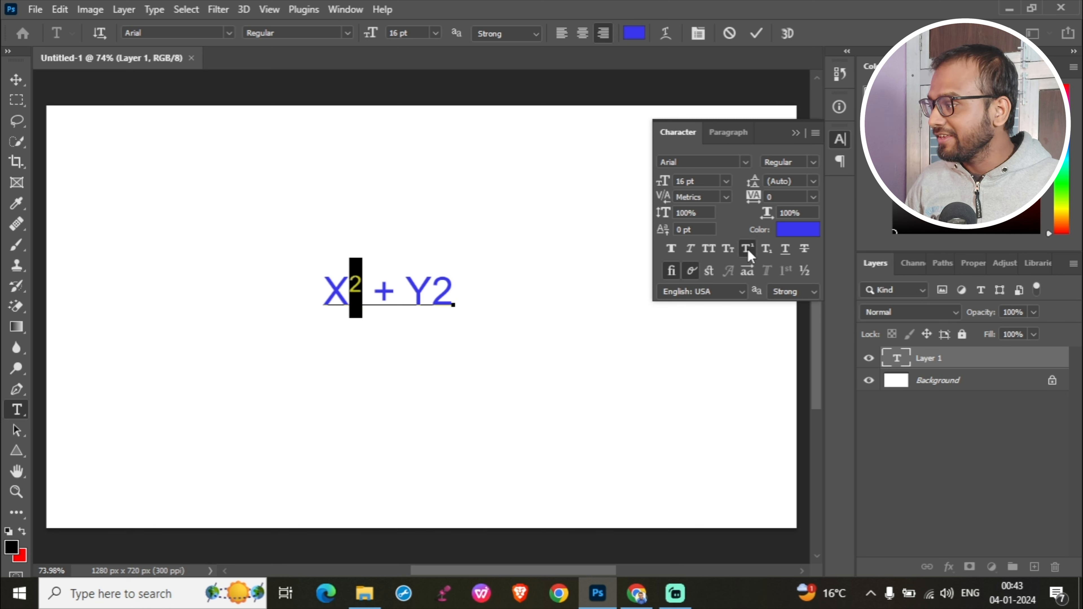
pyautogui.click(359, 293)
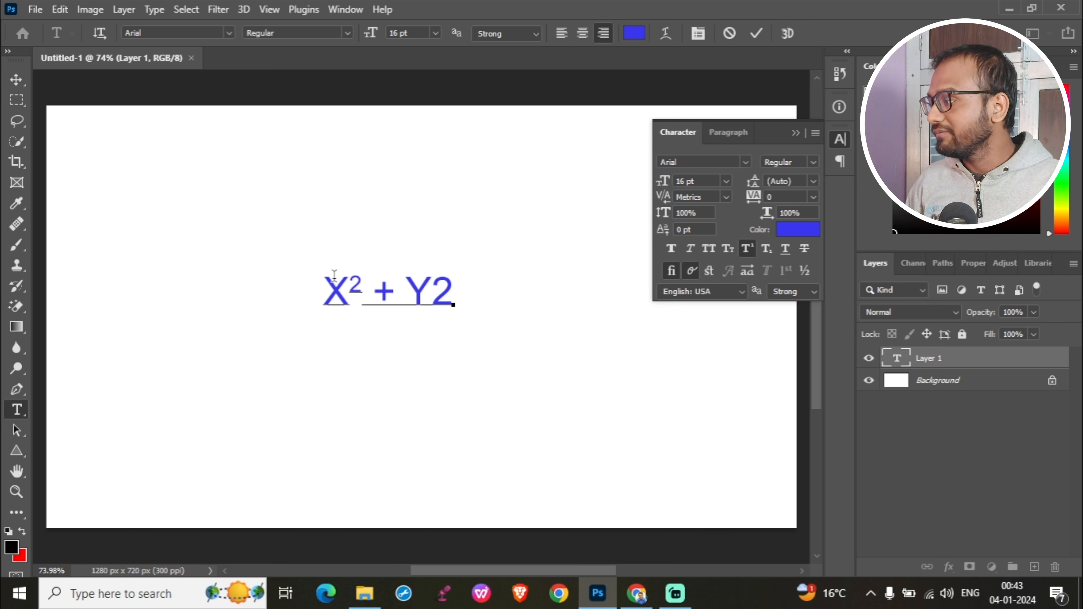
pyautogui.click(464, 291)
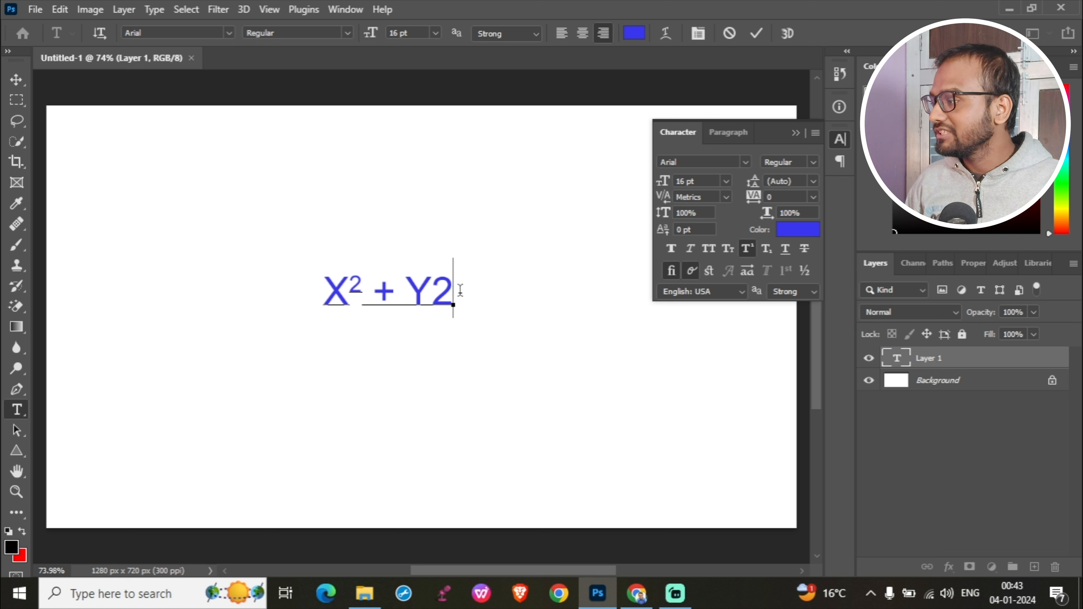
pyautogui.moveTo(441, 291); pyautogui.dragTo(454, 293)
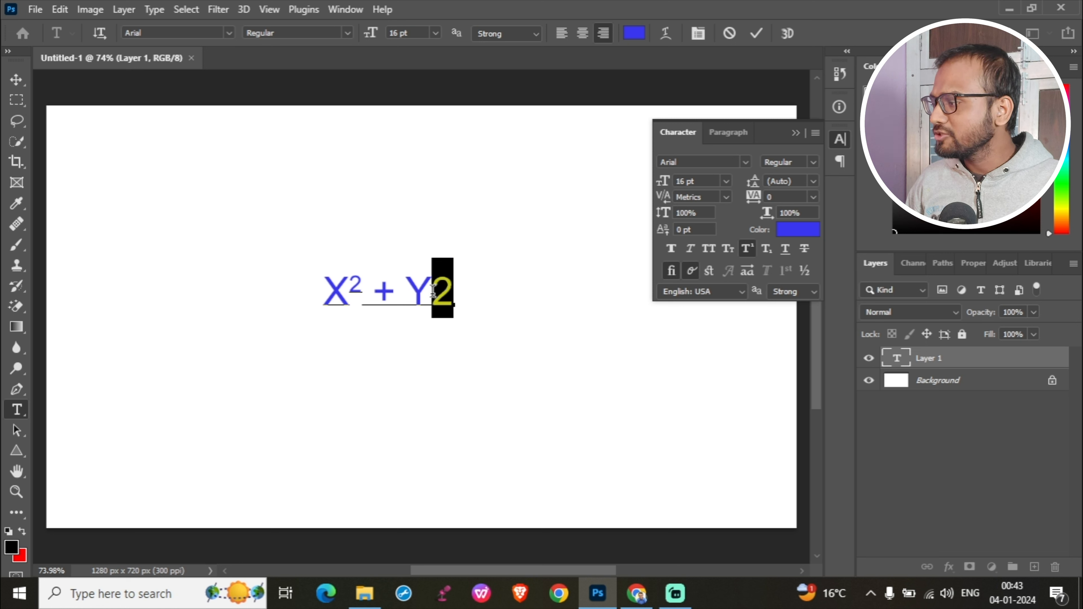
pyautogui.click(746, 250)
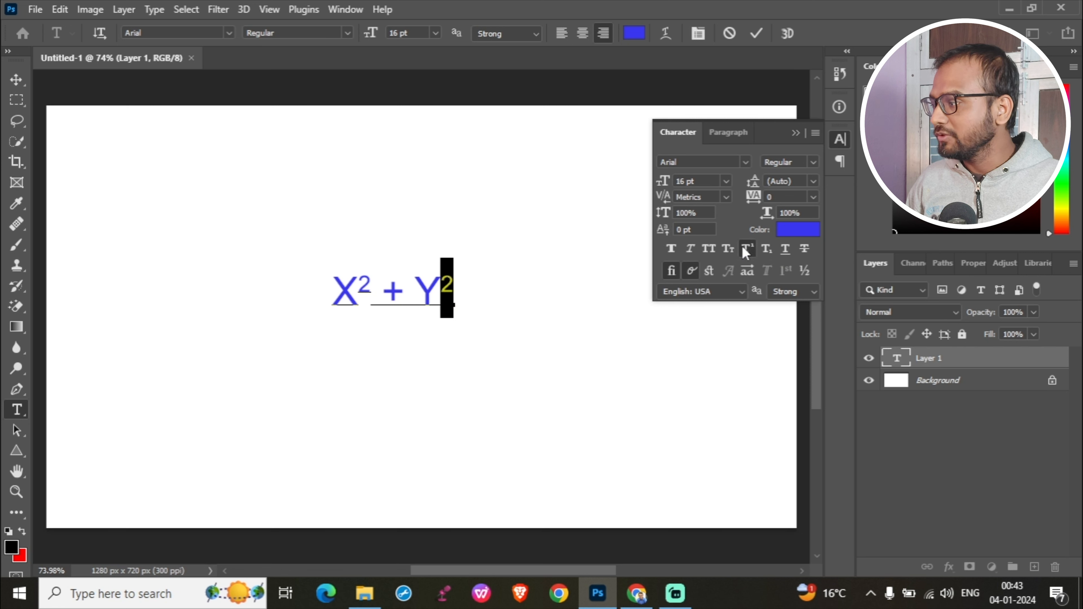
pyautogui.click(450, 294)
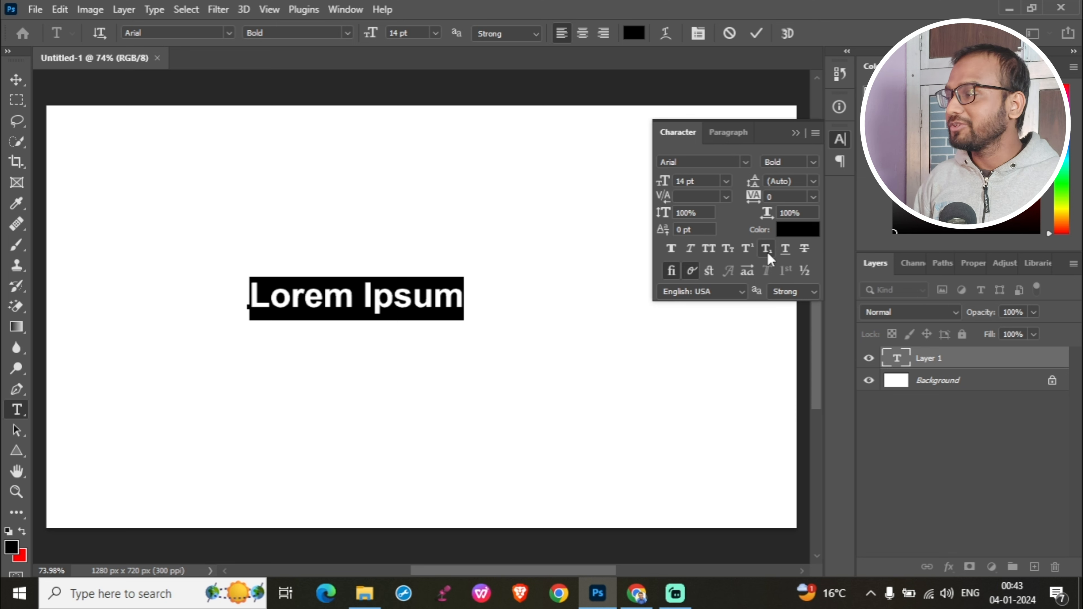
# Enter H2O in place of the Lorem Ipsum placeholder and format its 2 as a subscript.
pyautogui.write('H2O')
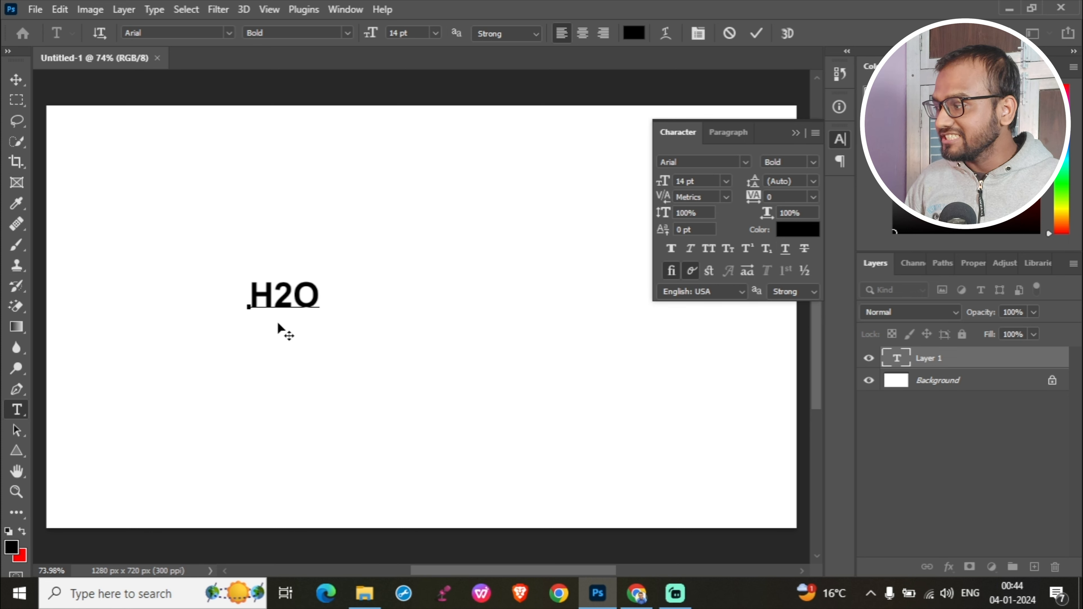
pyautogui.moveTo(297, 295); pyautogui.dragTo(275, 296)
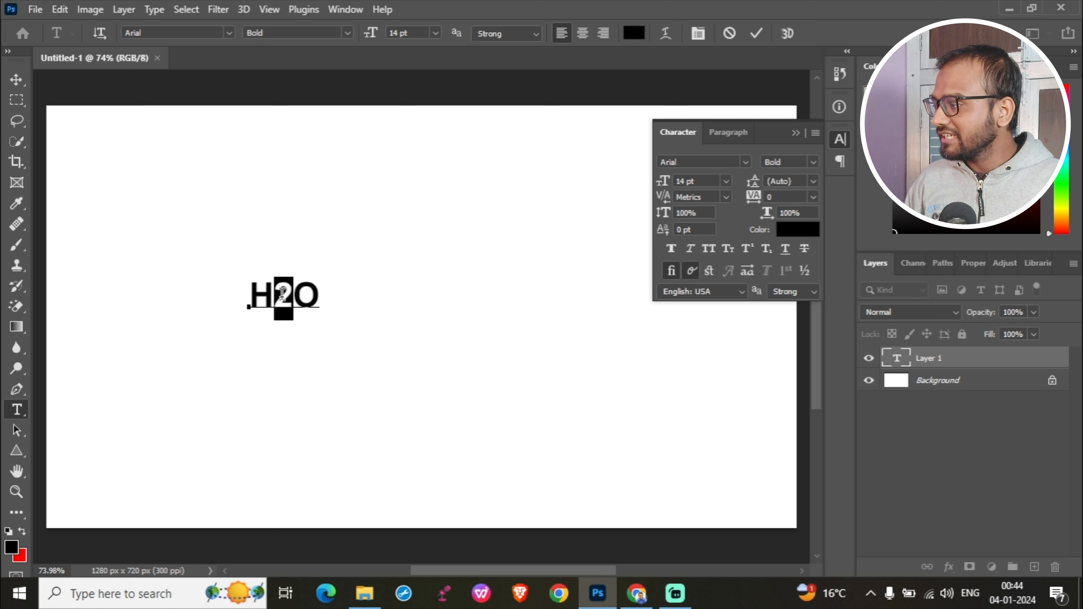
pyautogui.click(767, 249)
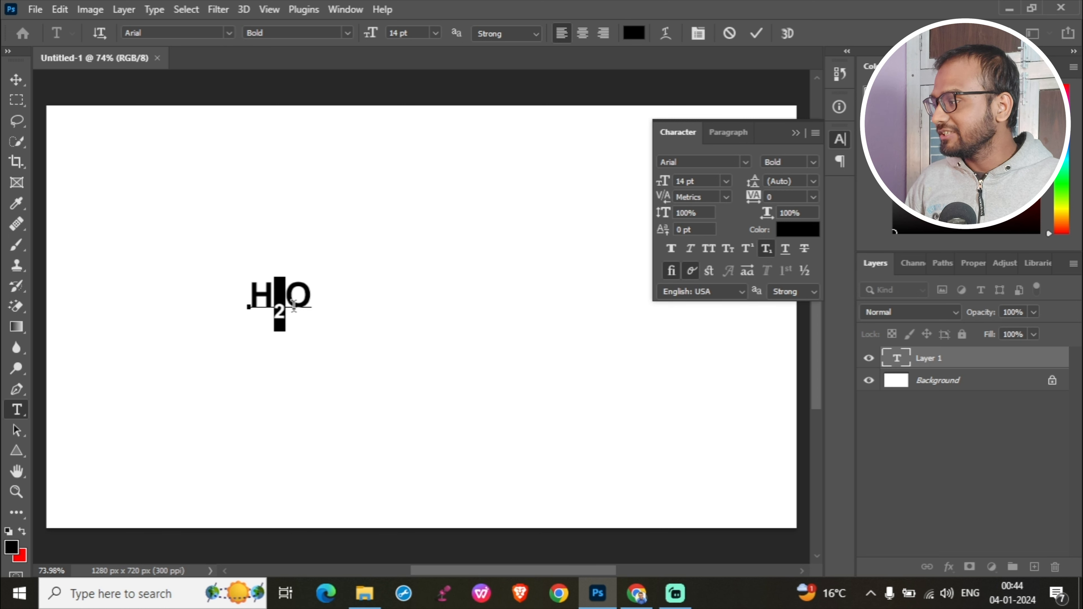
pyautogui.click(298, 309)
# Add CO2 on a second line below H2O and format its 2 as a subscript.
pyautogui.click(317, 294)
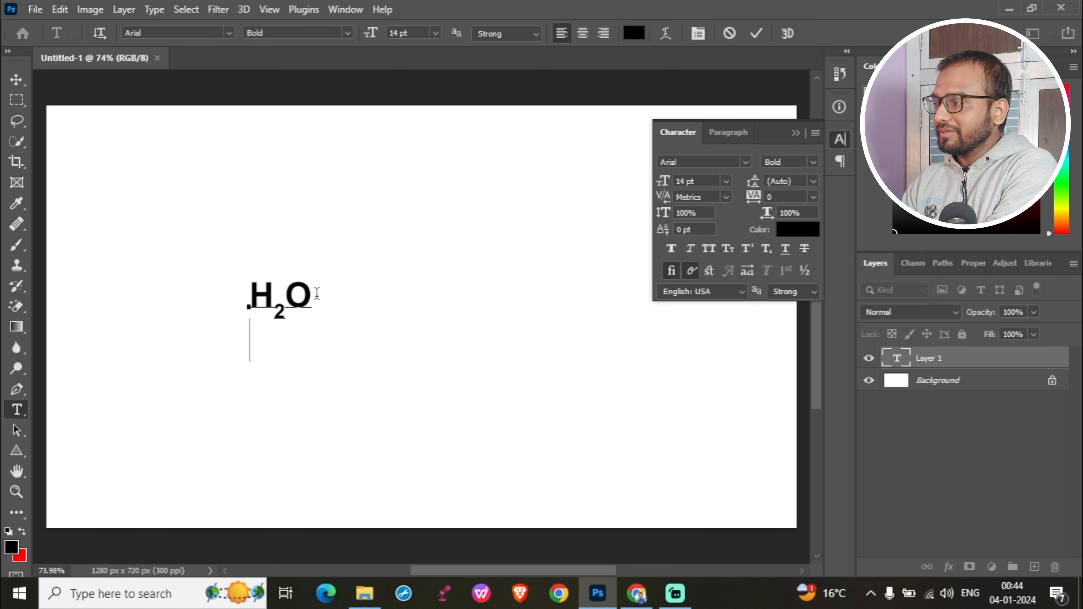
pyautogui.write('CO2')
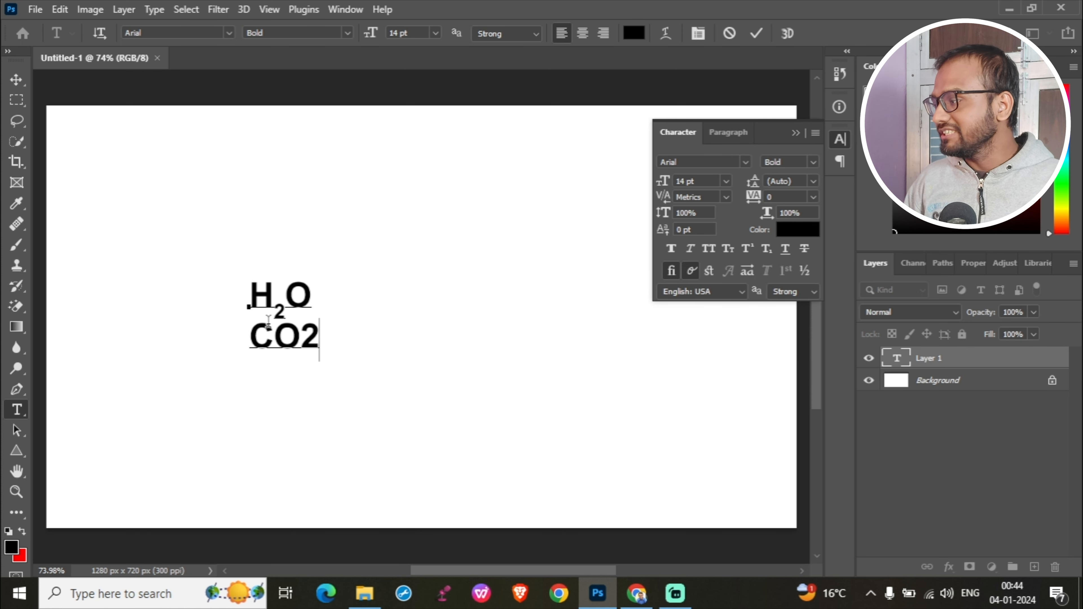
pyautogui.moveTo(300, 348); pyautogui.dragTo(312, 346)
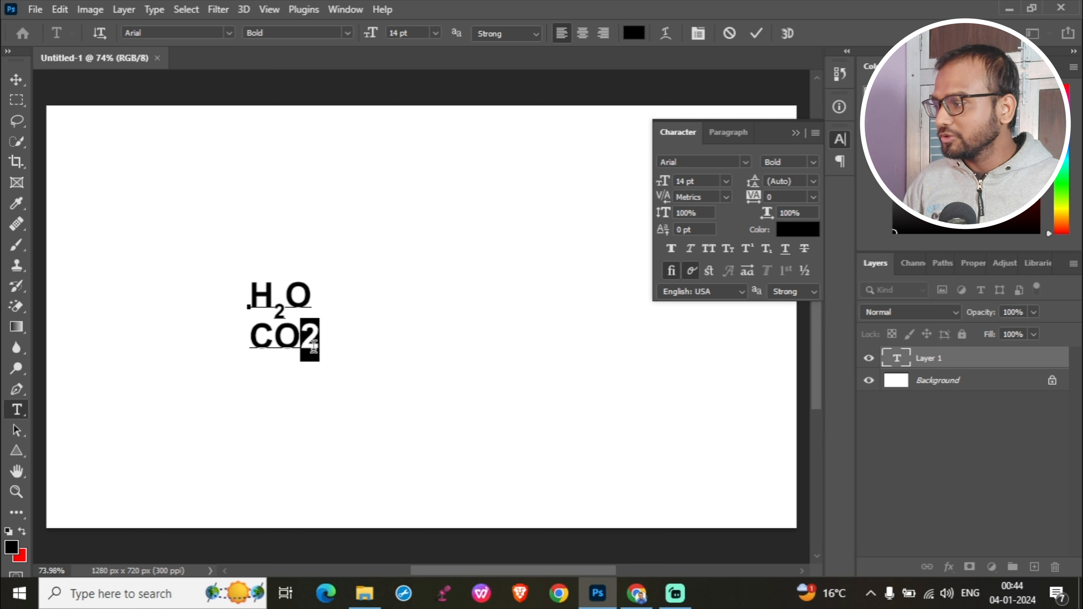
pyautogui.click(767, 243)
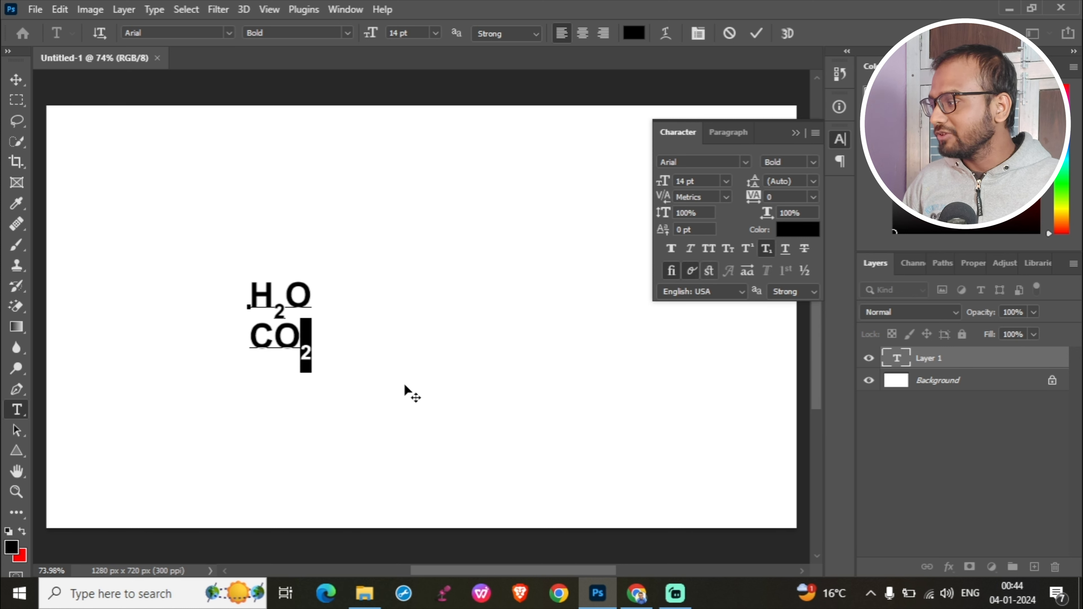
pyautogui.click(321, 352)
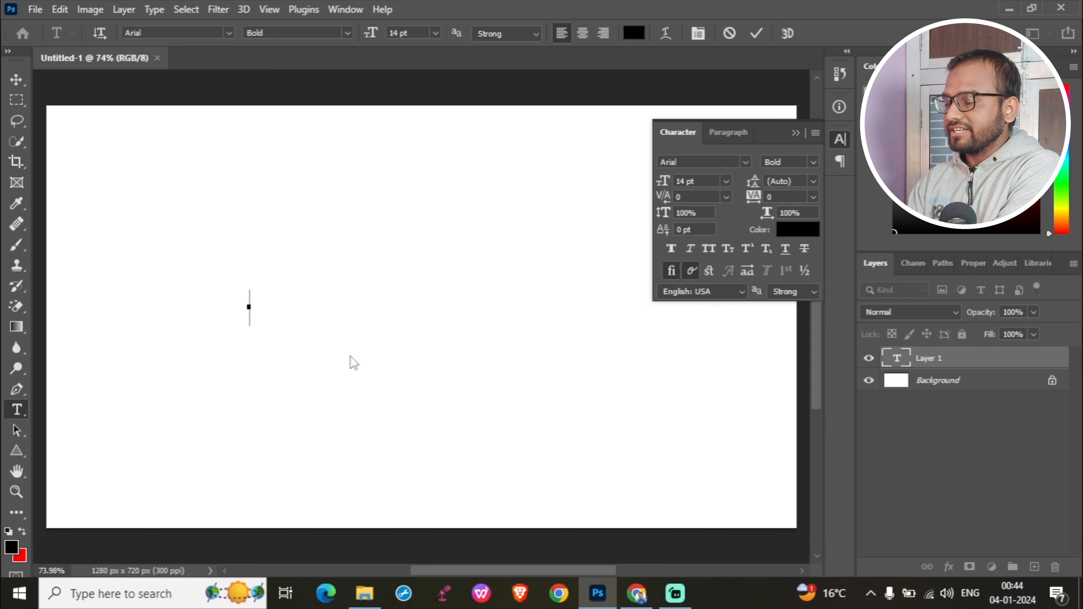
# Enter a person's name as the new sample text in place of the formulas and underline the whole word.
pyautogui.write('Akhtar')
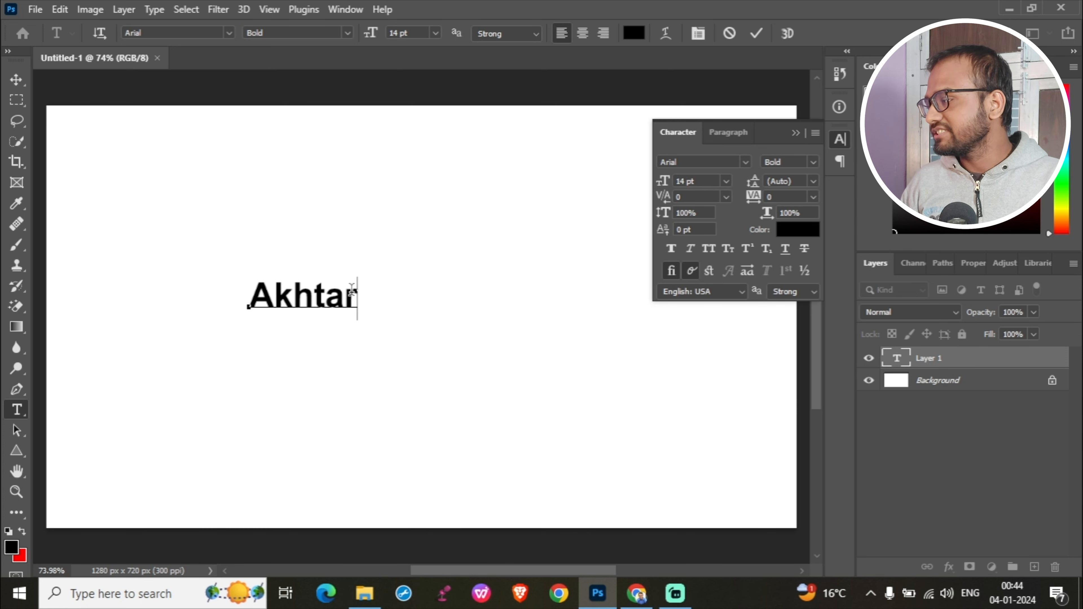
pyautogui.moveTo(360, 295); pyautogui.dragTo(255, 295)
pyautogui.click(785, 251)
pyautogui.click(363, 299)
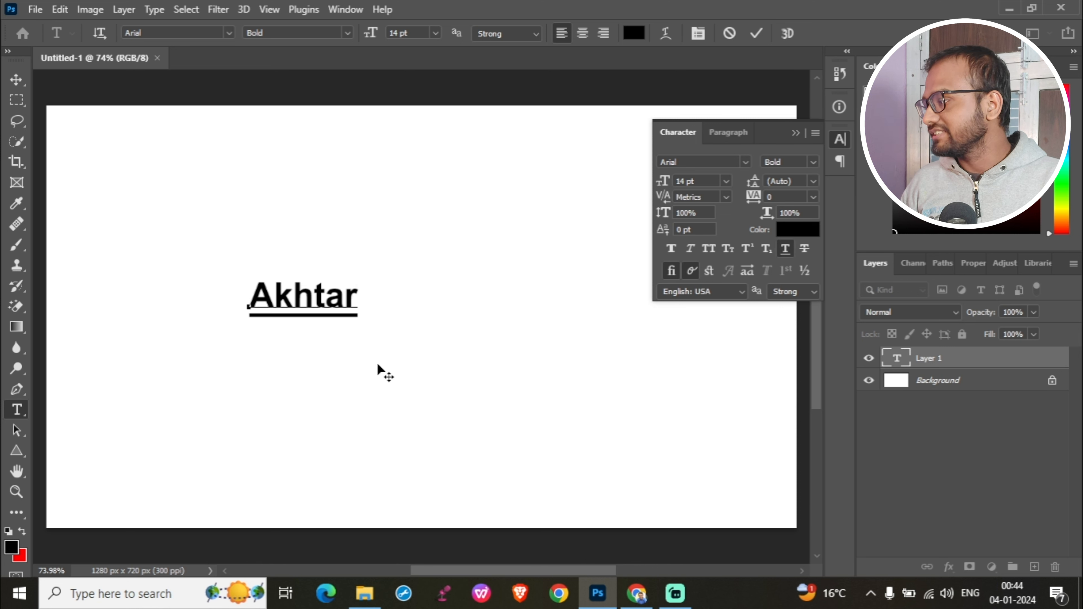
# Commit the underlined word, reselect it for editing, and replace its underline with strikethrough formatting.
pyautogui.click(17, 79)
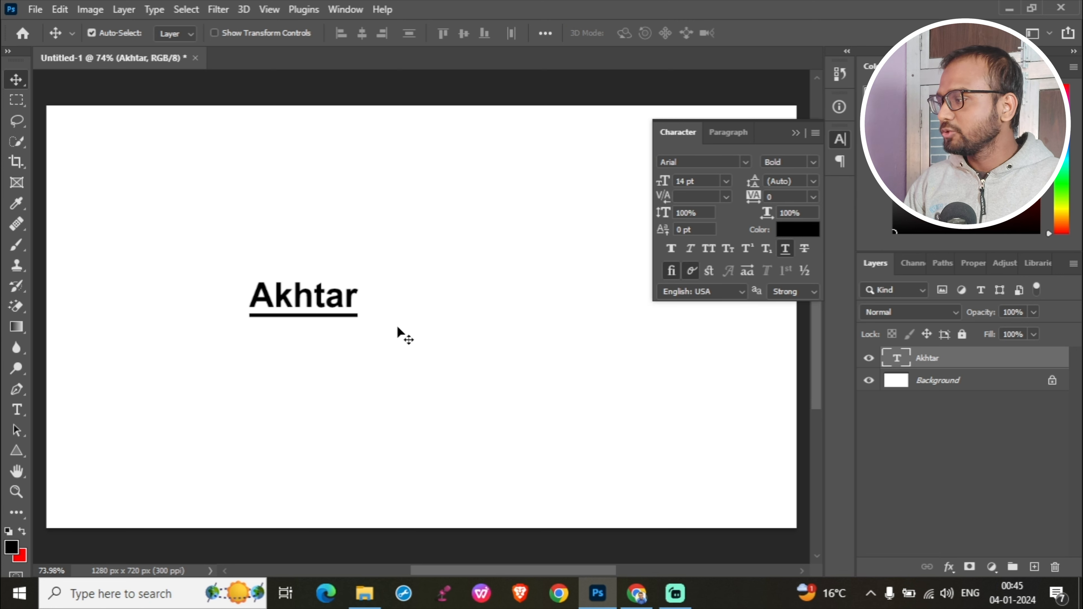
pyautogui.press('t')
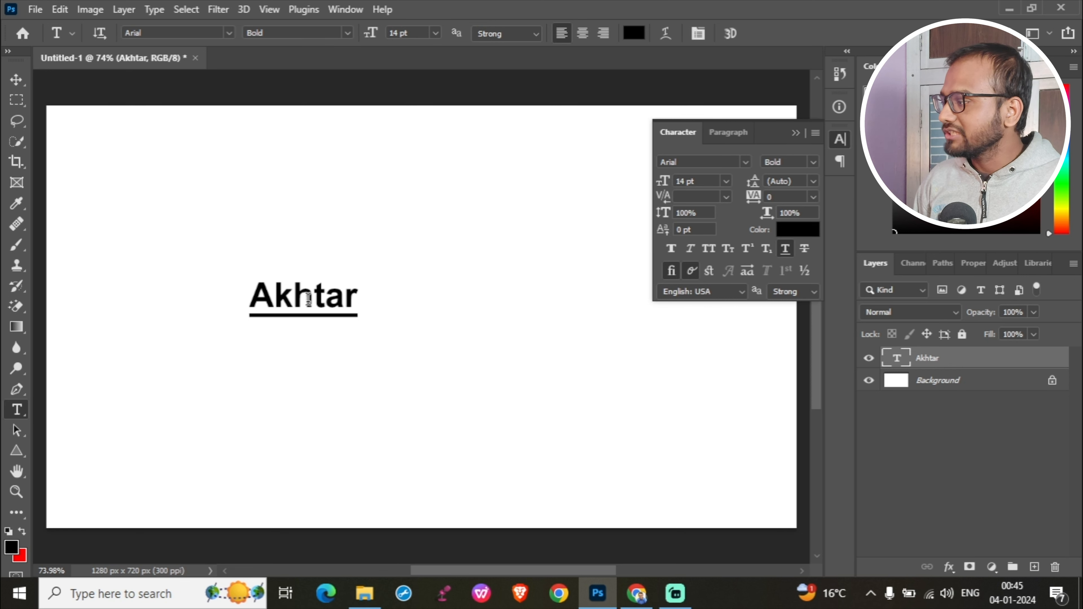
pyautogui.doubleClick(309, 300)
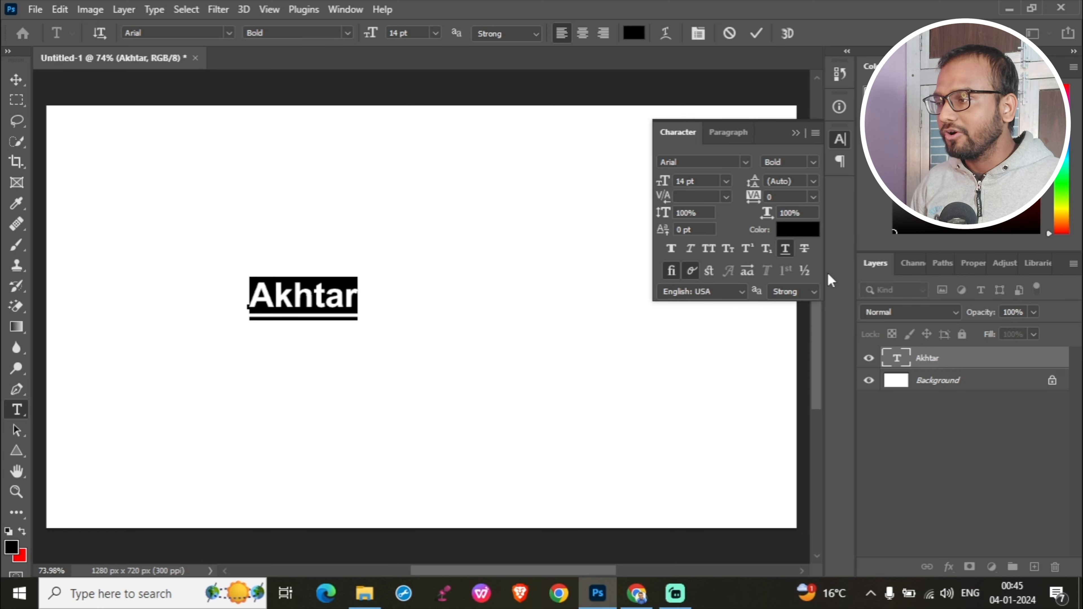
pyautogui.click(786, 251)
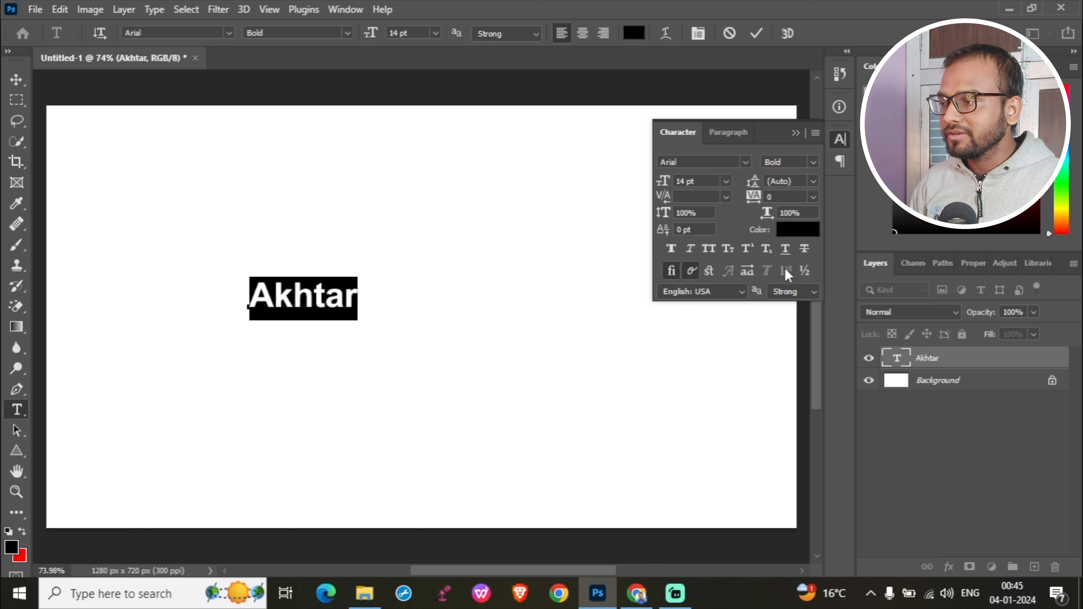
pyautogui.click(804, 250)
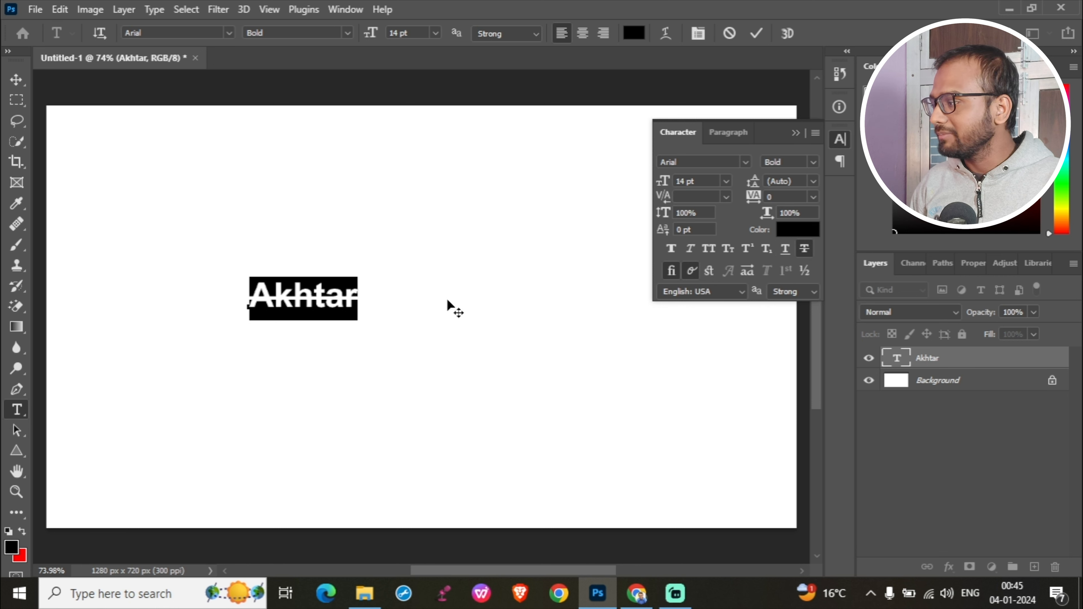
pyautogui.click(362, 308)
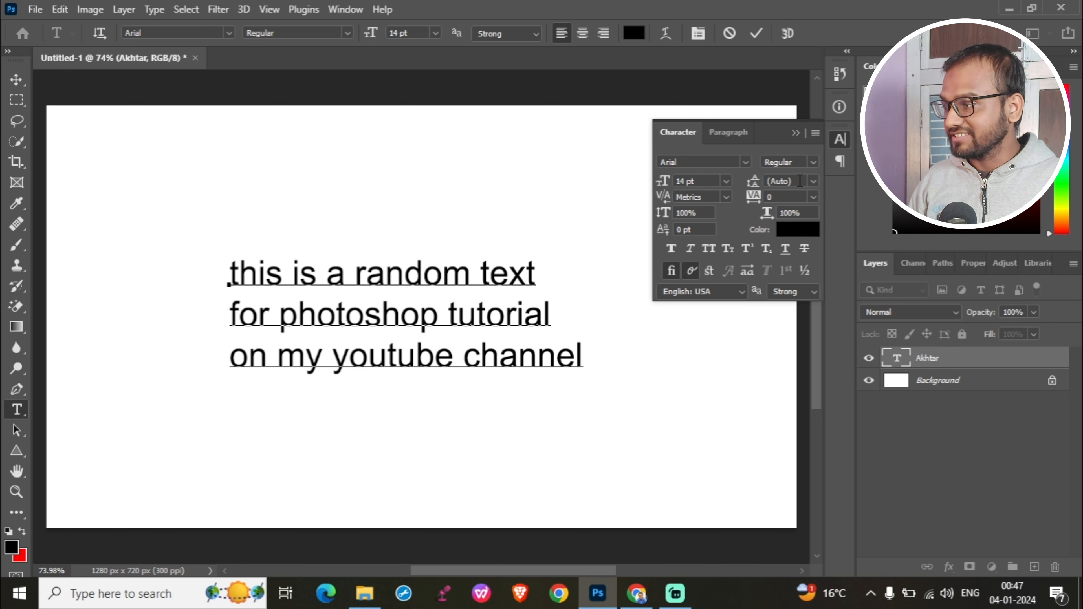
# Select all three lines of the sample text and try leading values of 14 pt and 36 pt on them.
pyautogui.click(813, 181)
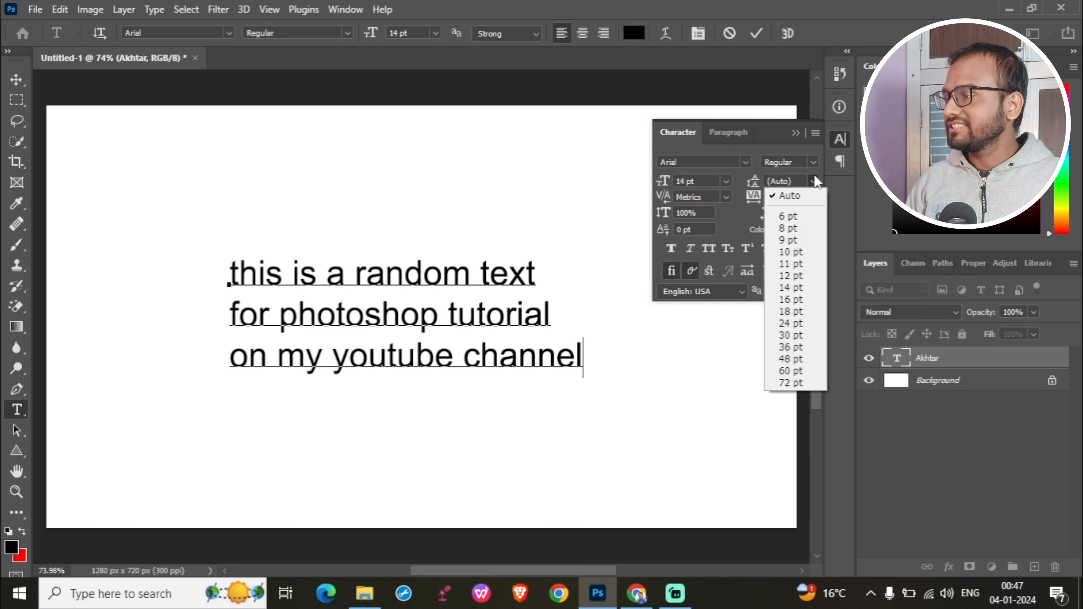
pyautogui.click(797, 291)
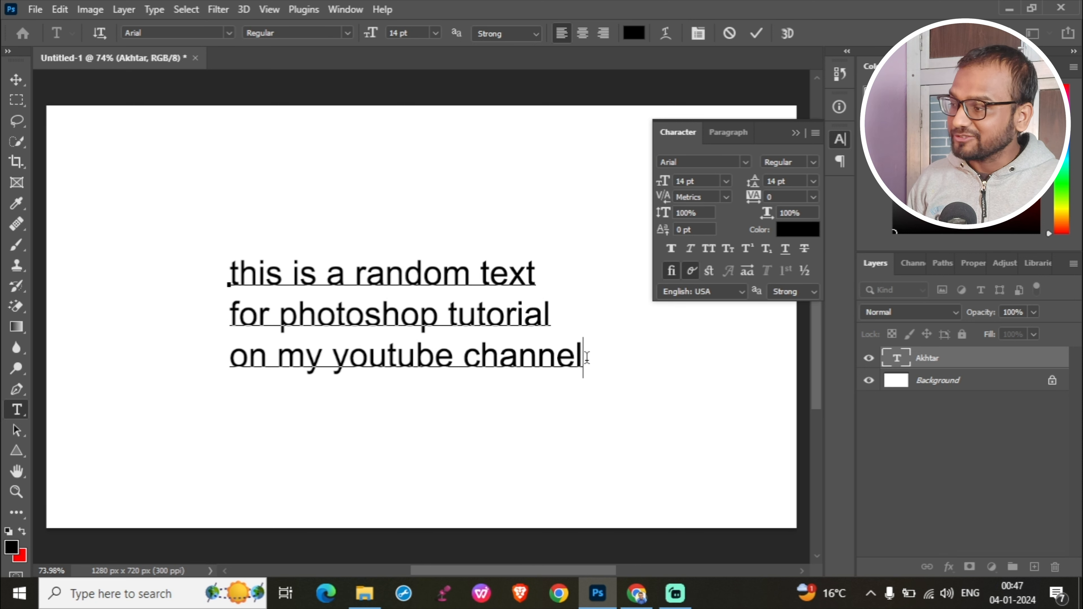
pyautogui.moveTo(582, 359); pyautogui.dragTo(229, 275)
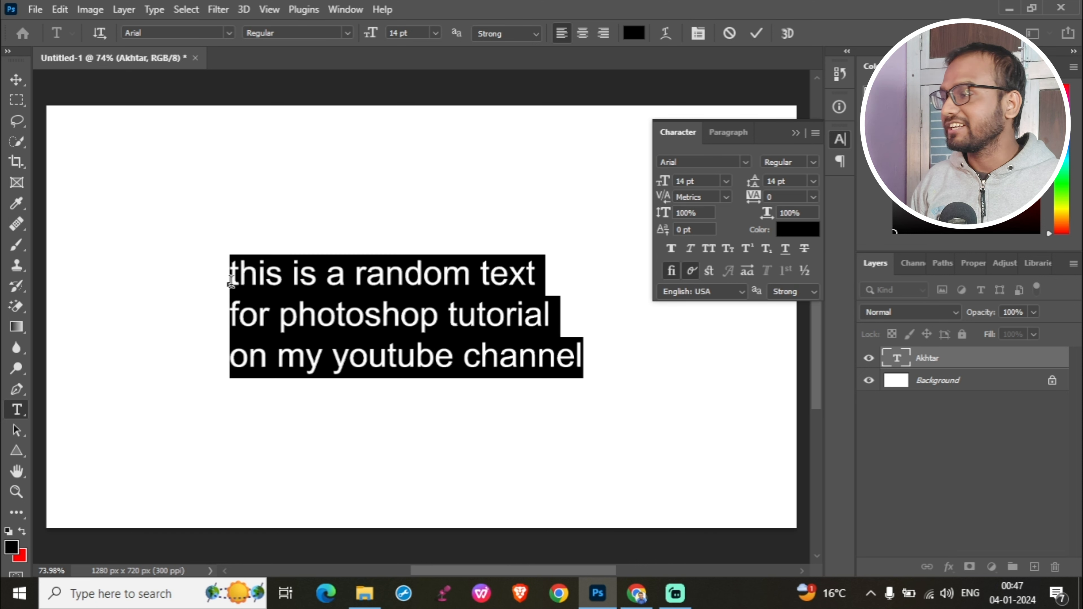
pyautogui.click(813, 180)
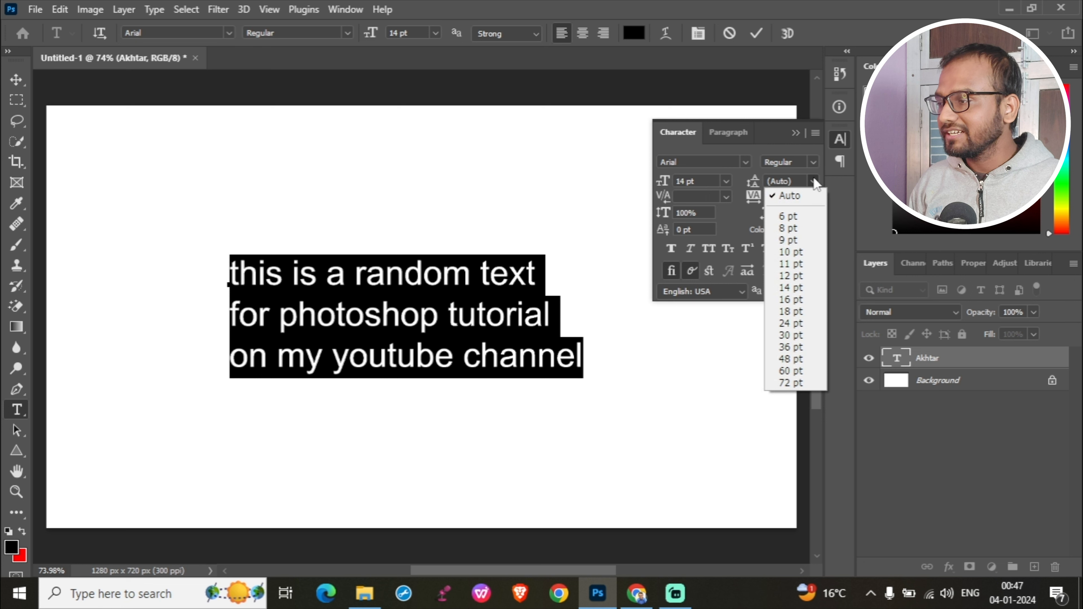
pyautogui.click(798, 288)
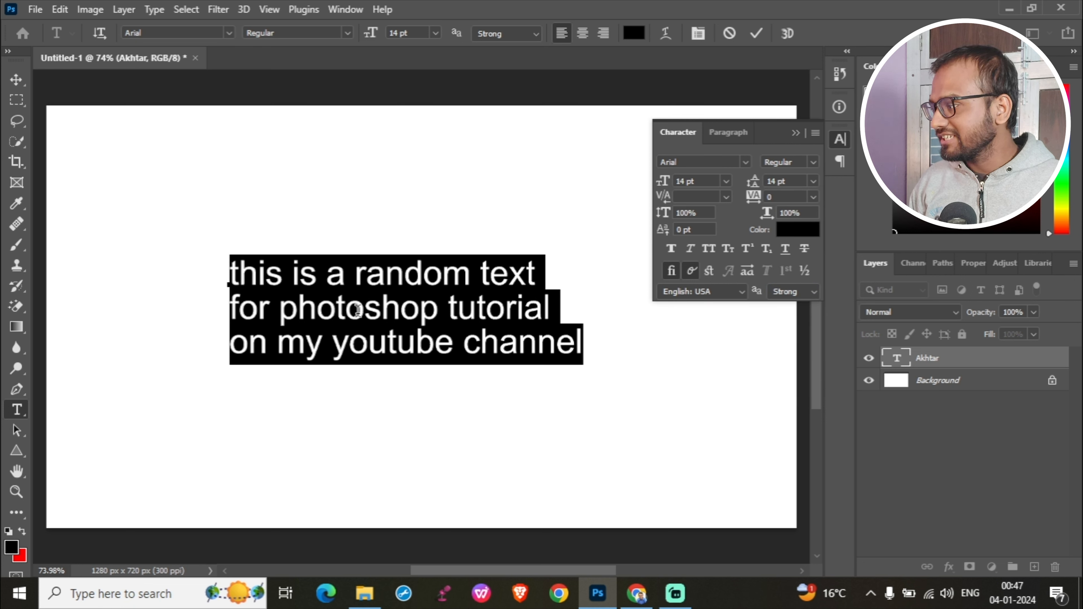
pyautogui.click(813, 180)
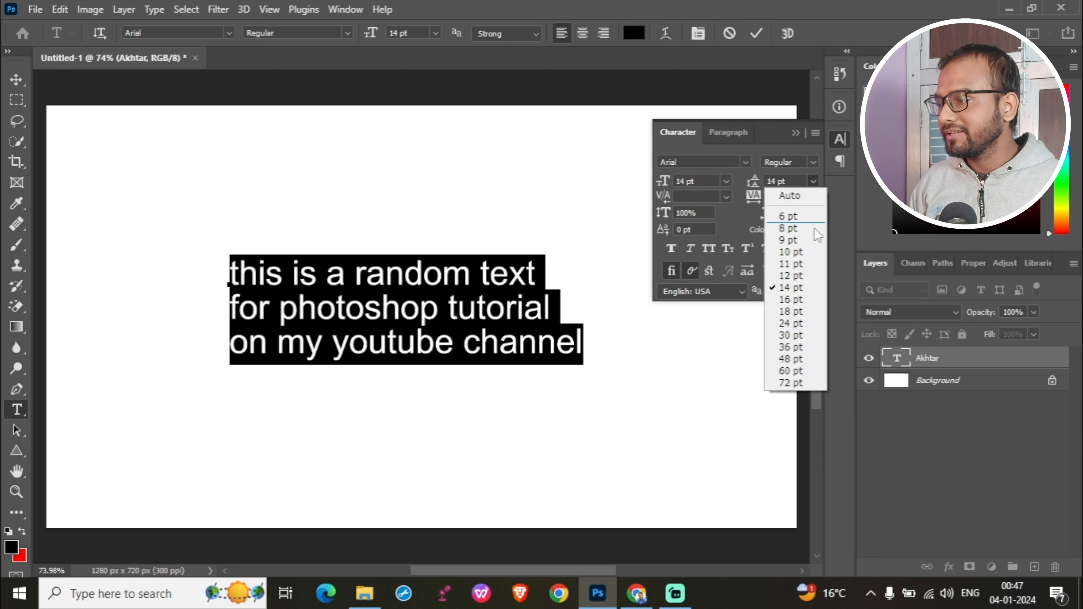
pyautogui.click(812, 348)
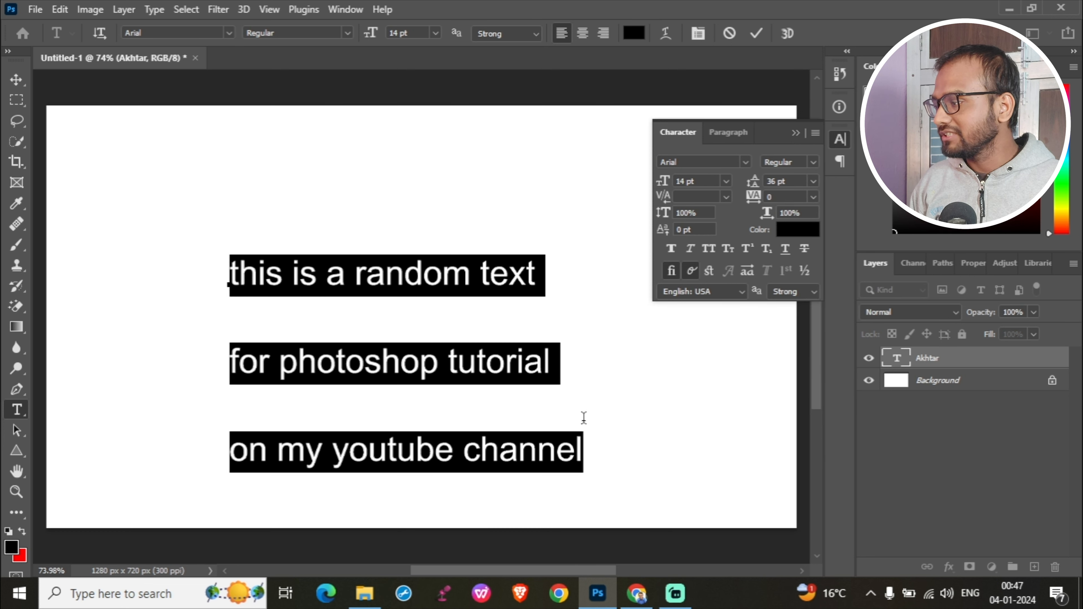
# Open the preset leading values for the three selected lines of sample text.
pyautogui.click(813, 182)
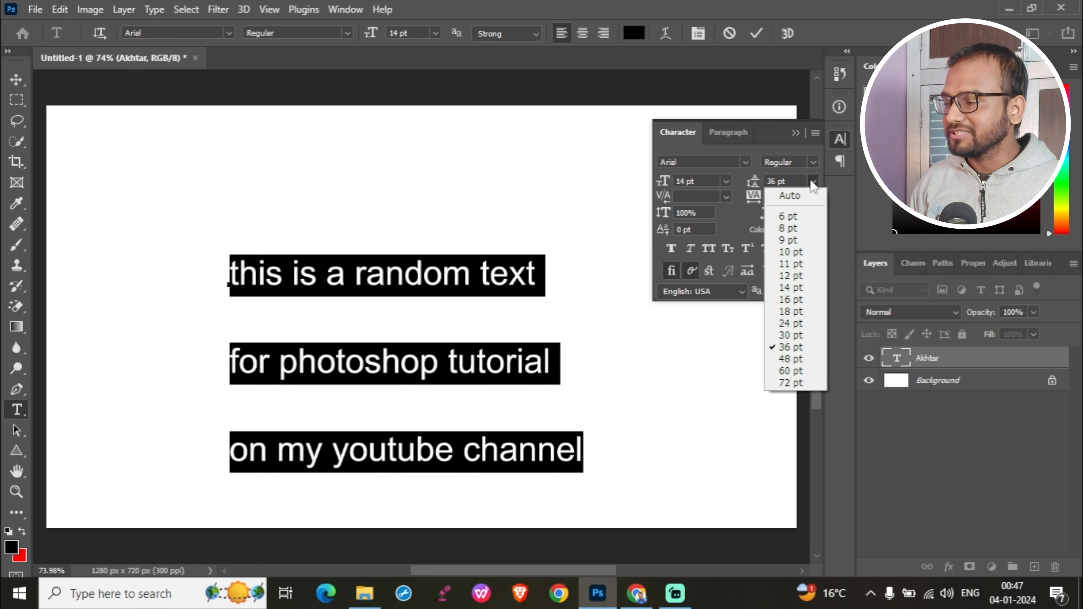